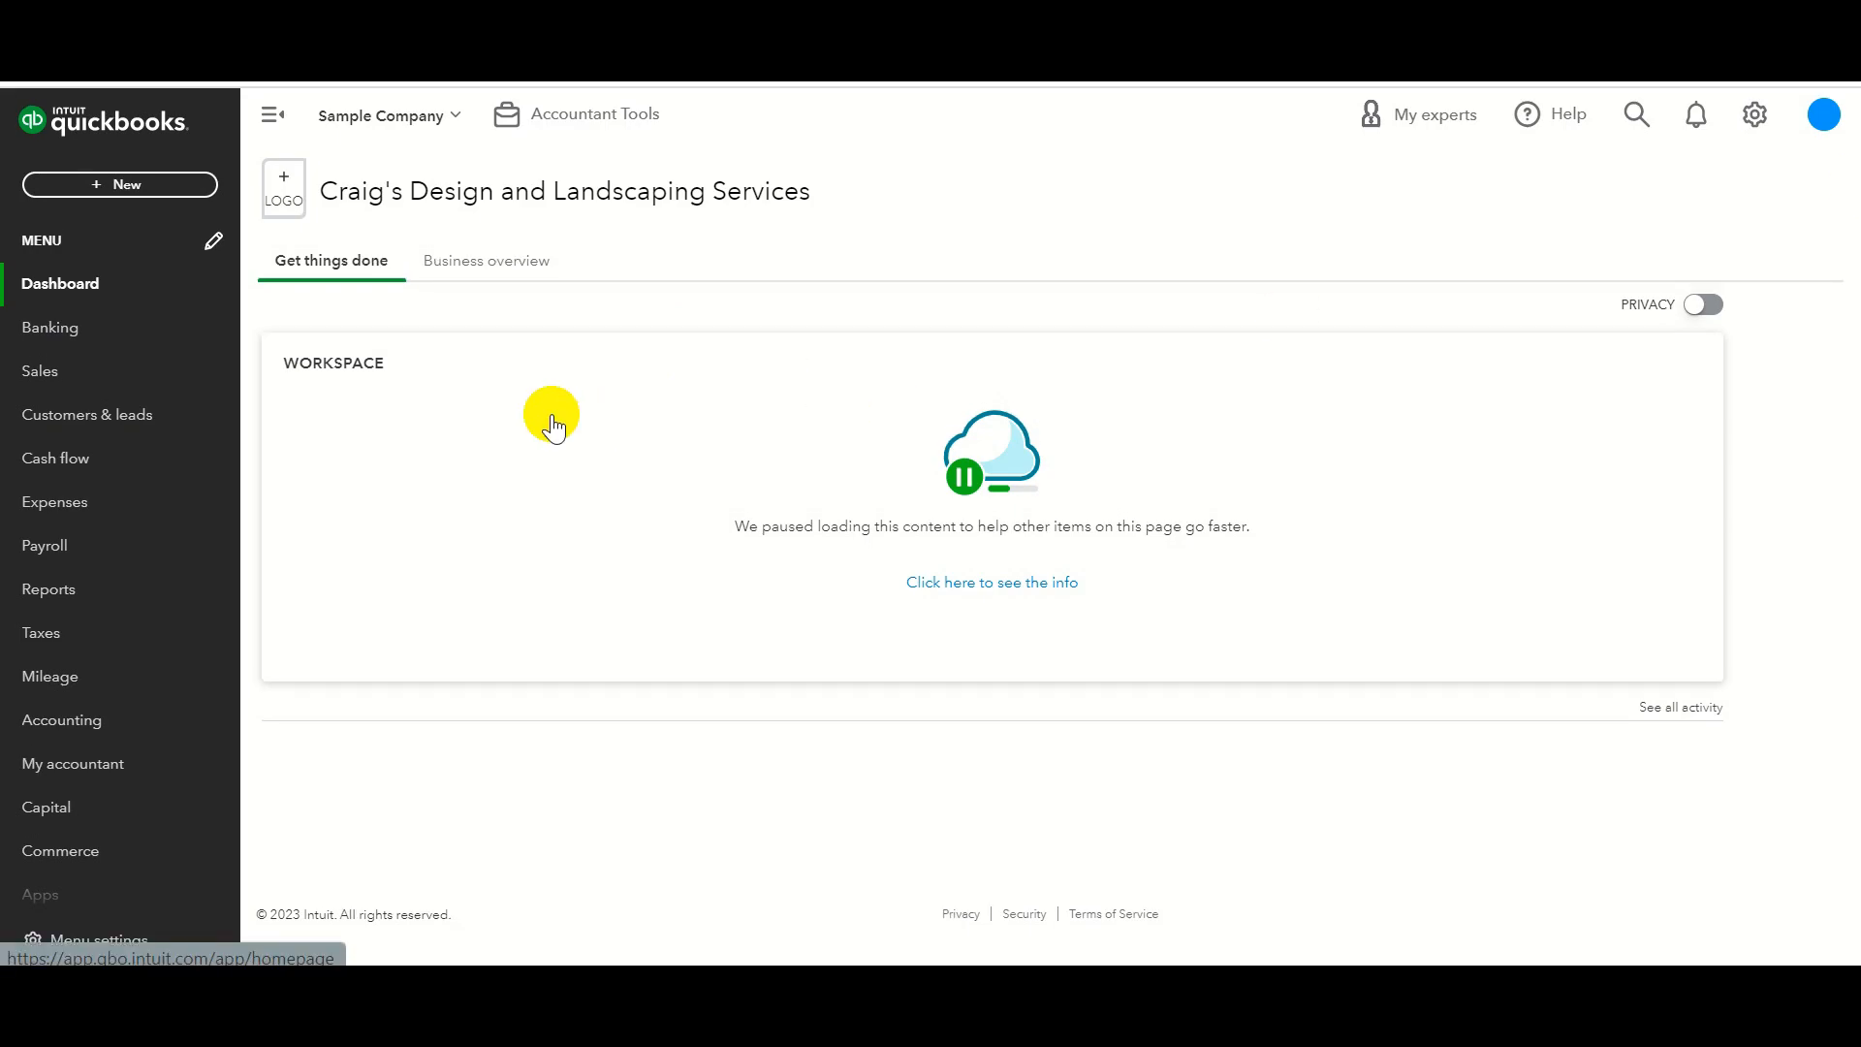
Open the Vendors list under Expenses and filter it to vendors with open purchase orders.
click(77, 501)
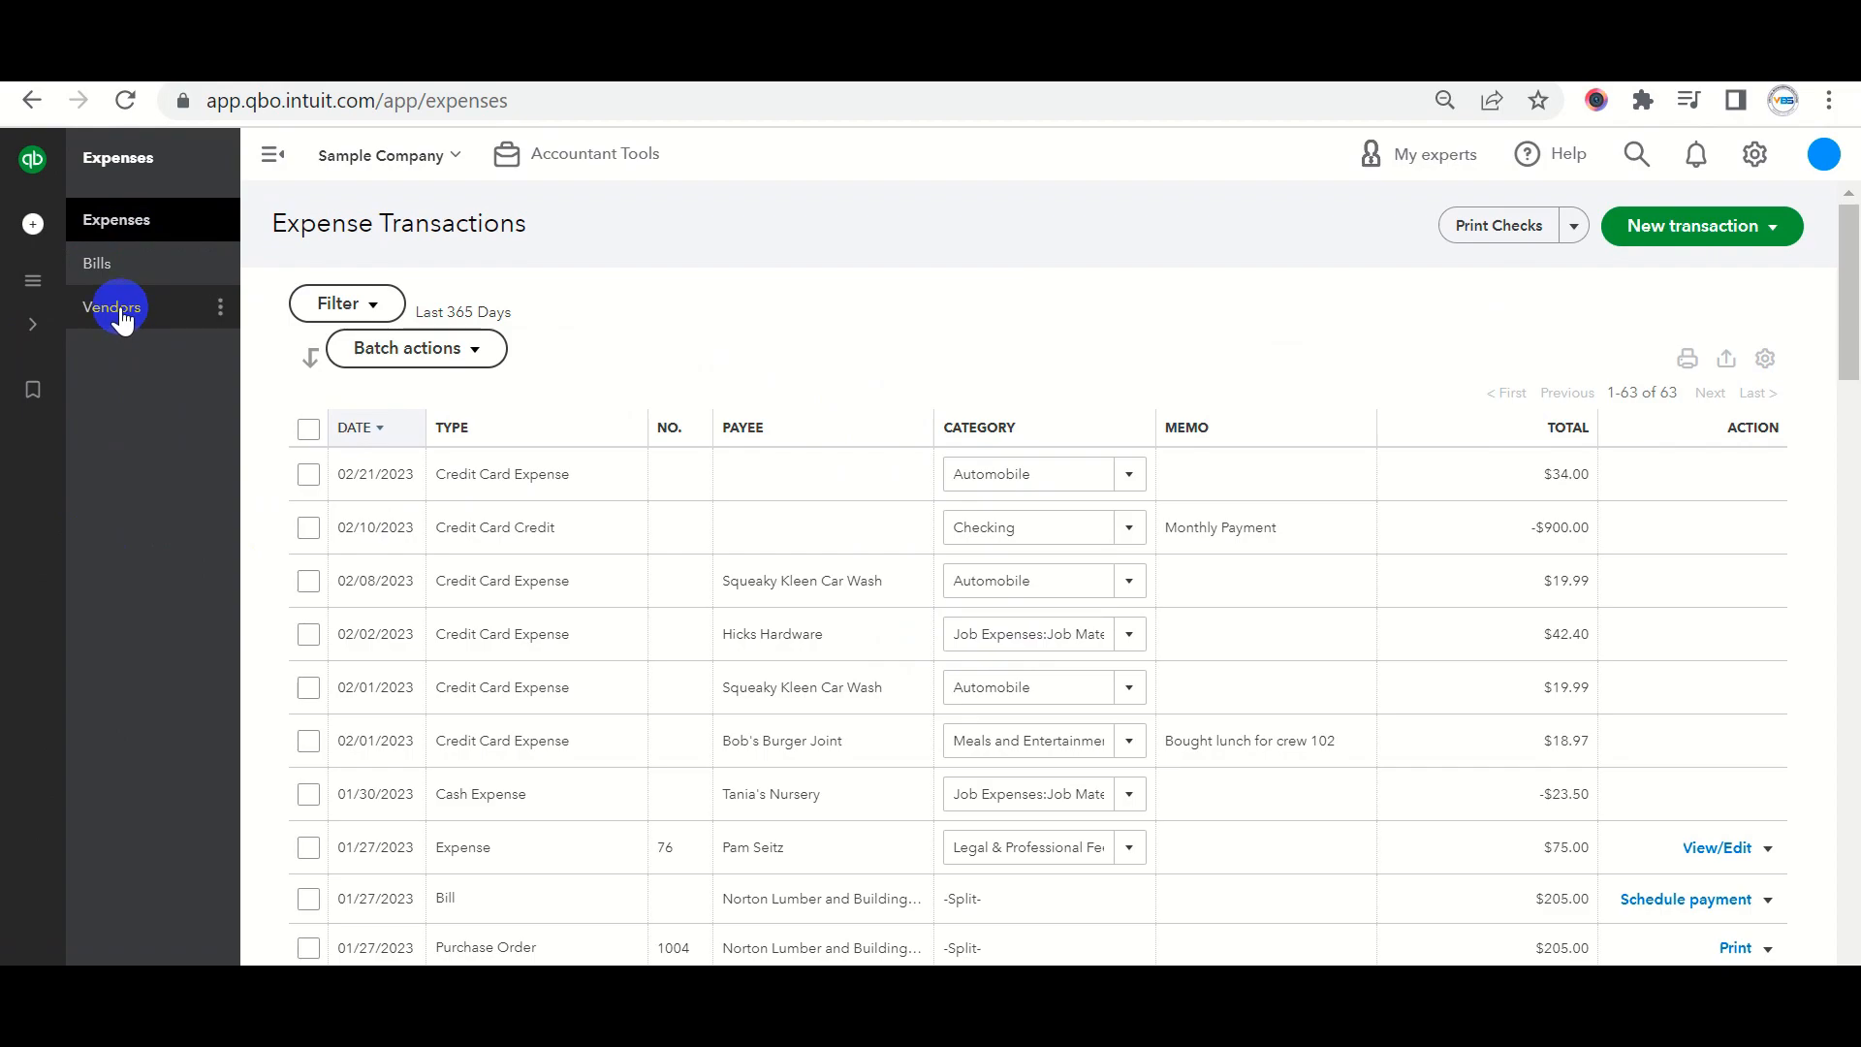
click(116, 310)
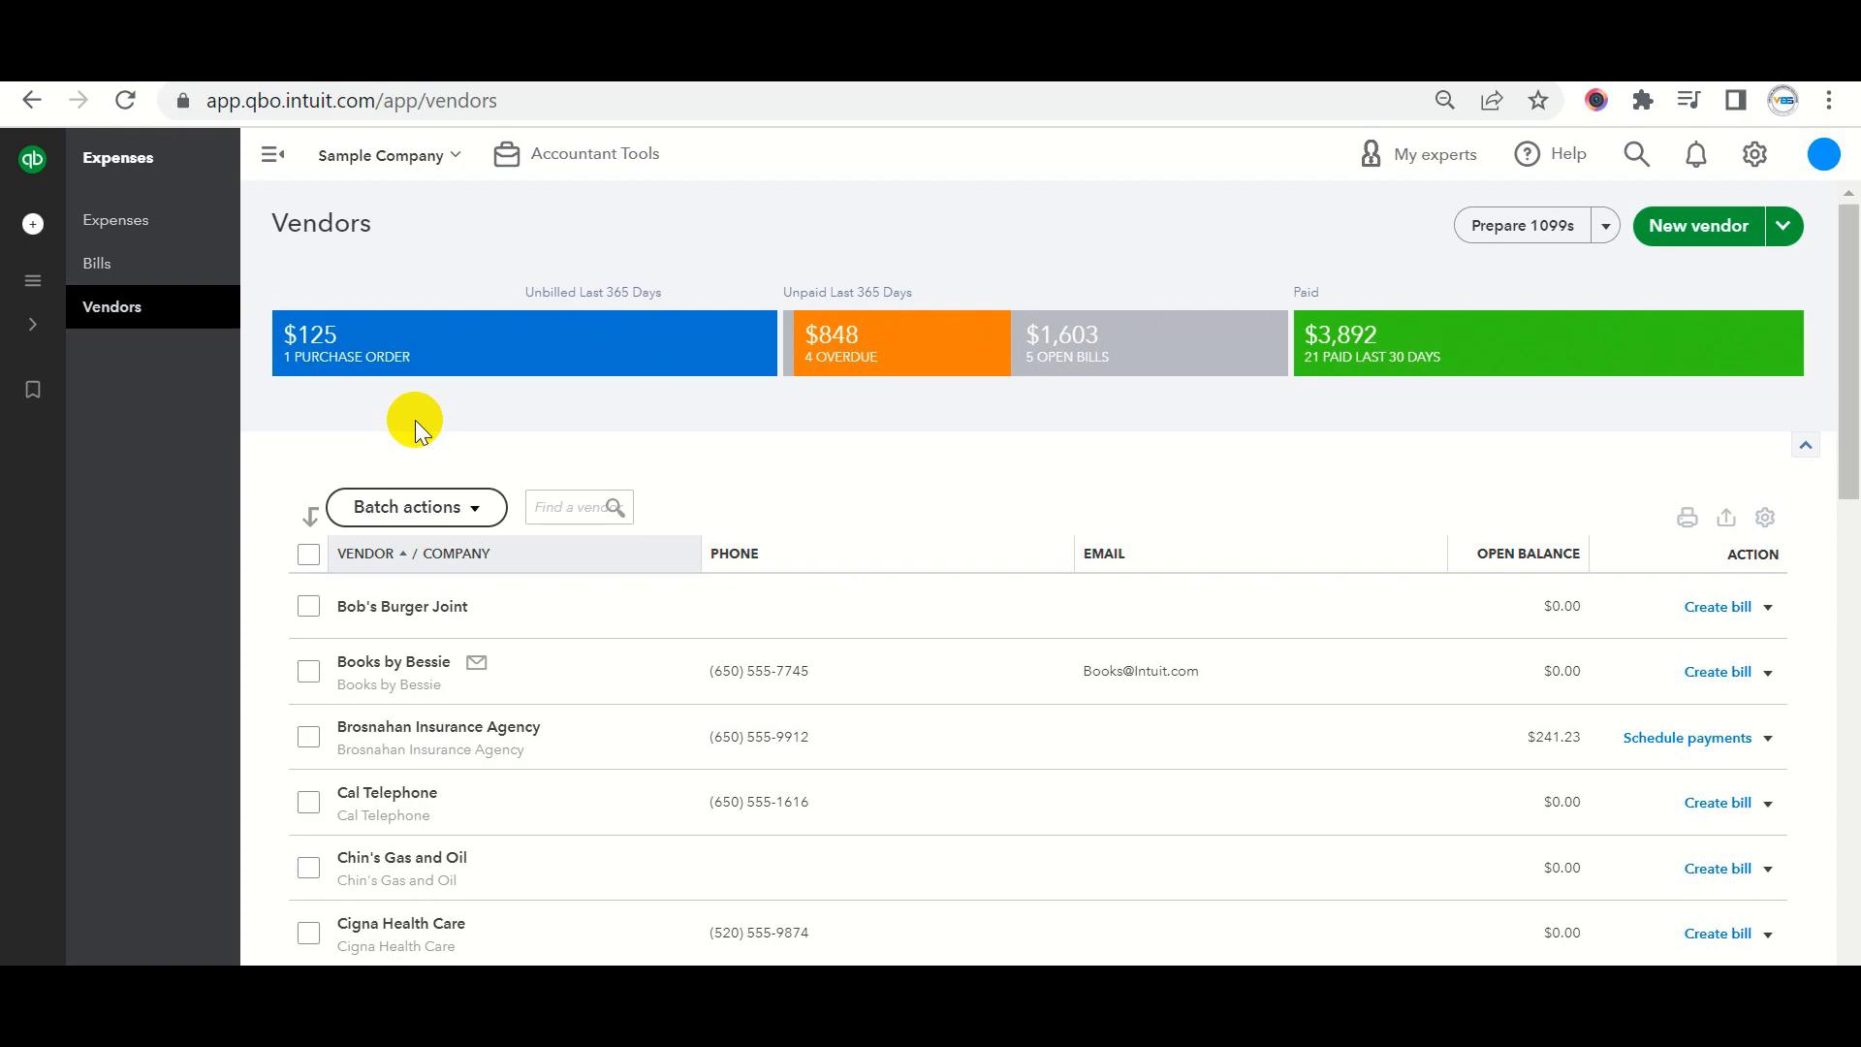
click(367, 357)
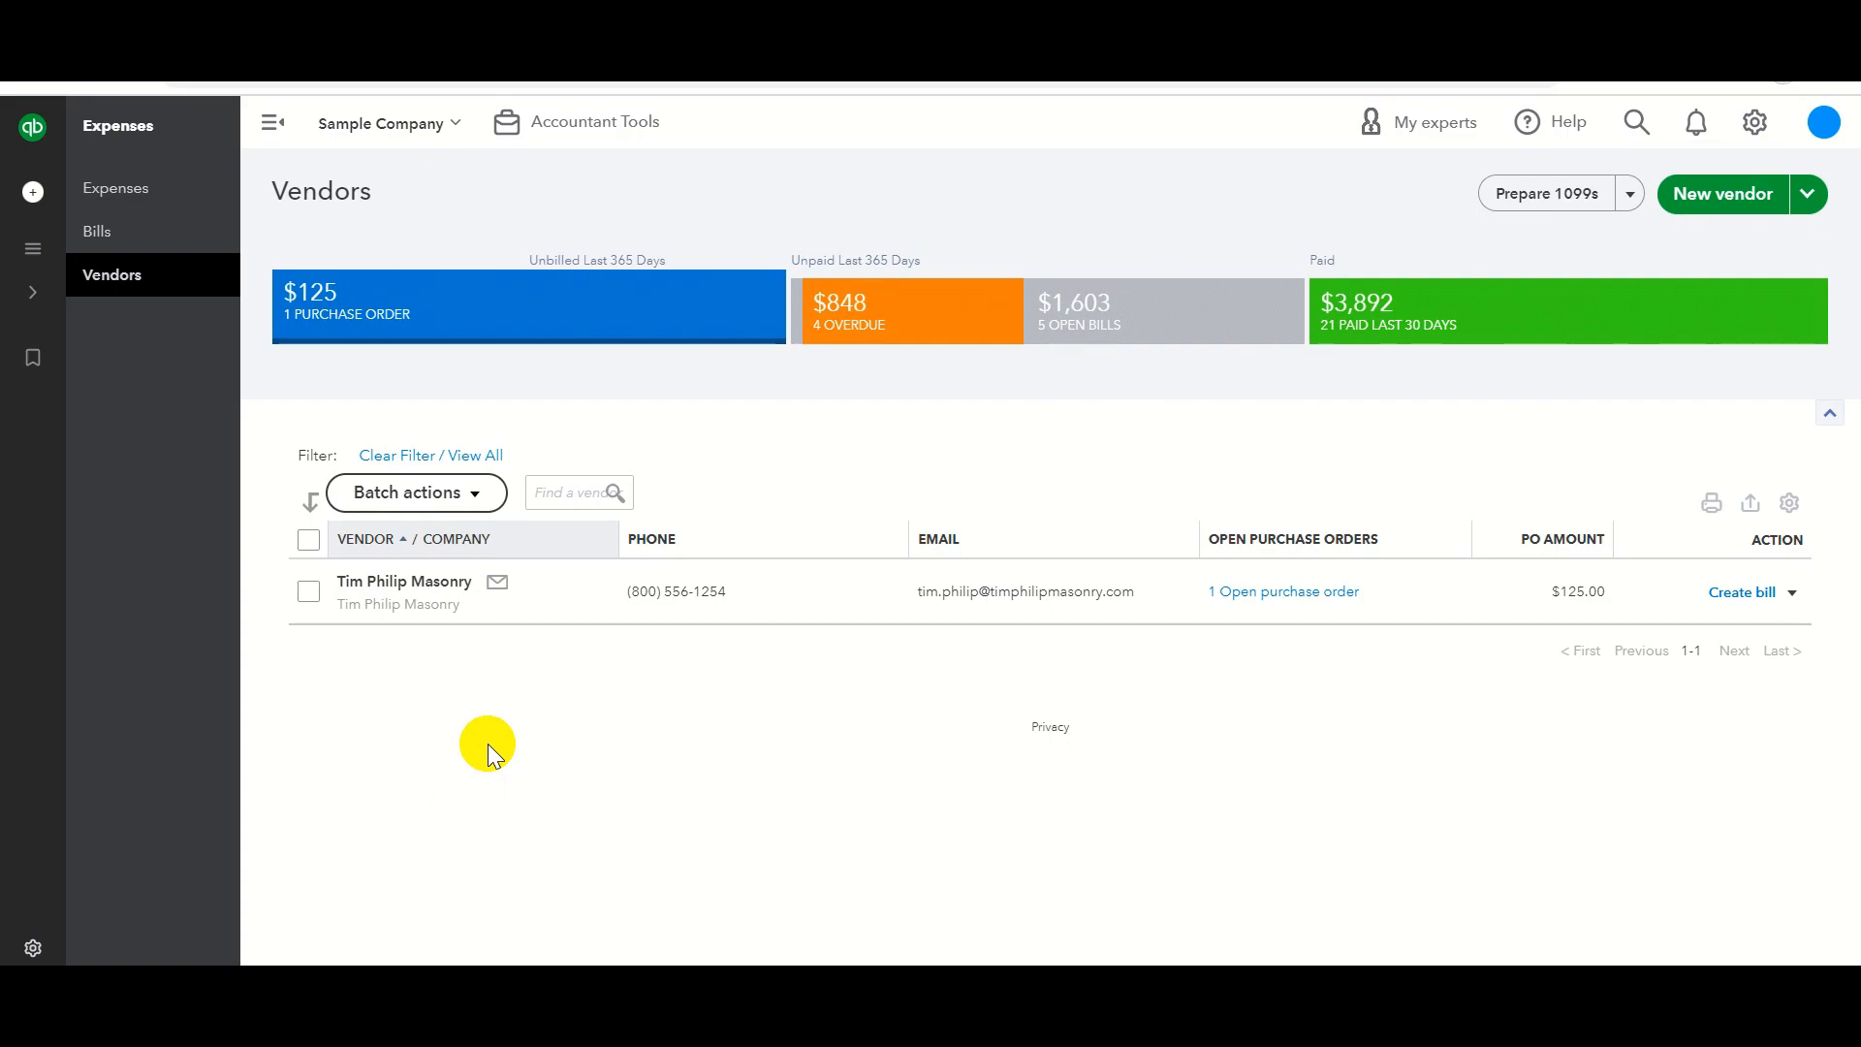
Filter vendors by Overdue, Open Bills, then Paid in last 30 days, and open Bob's Burger Joint.
click(865, 337)
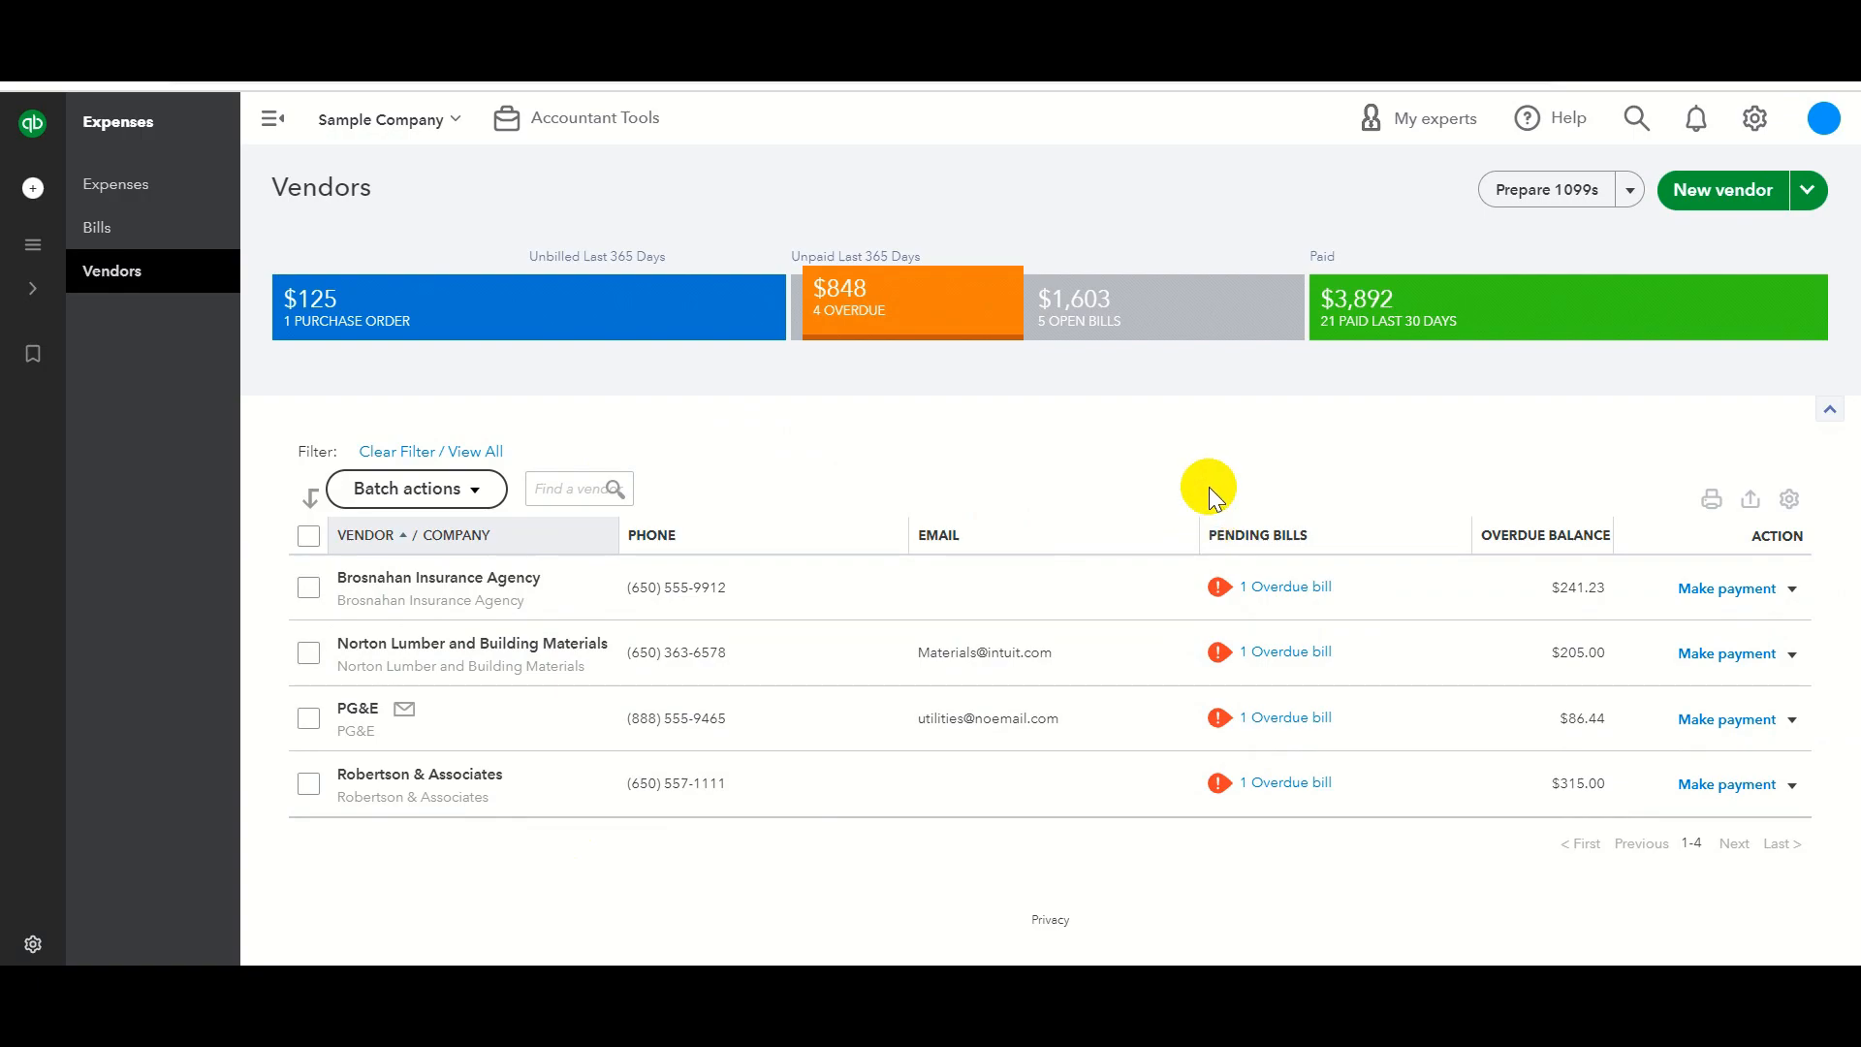
click(1124, 335)
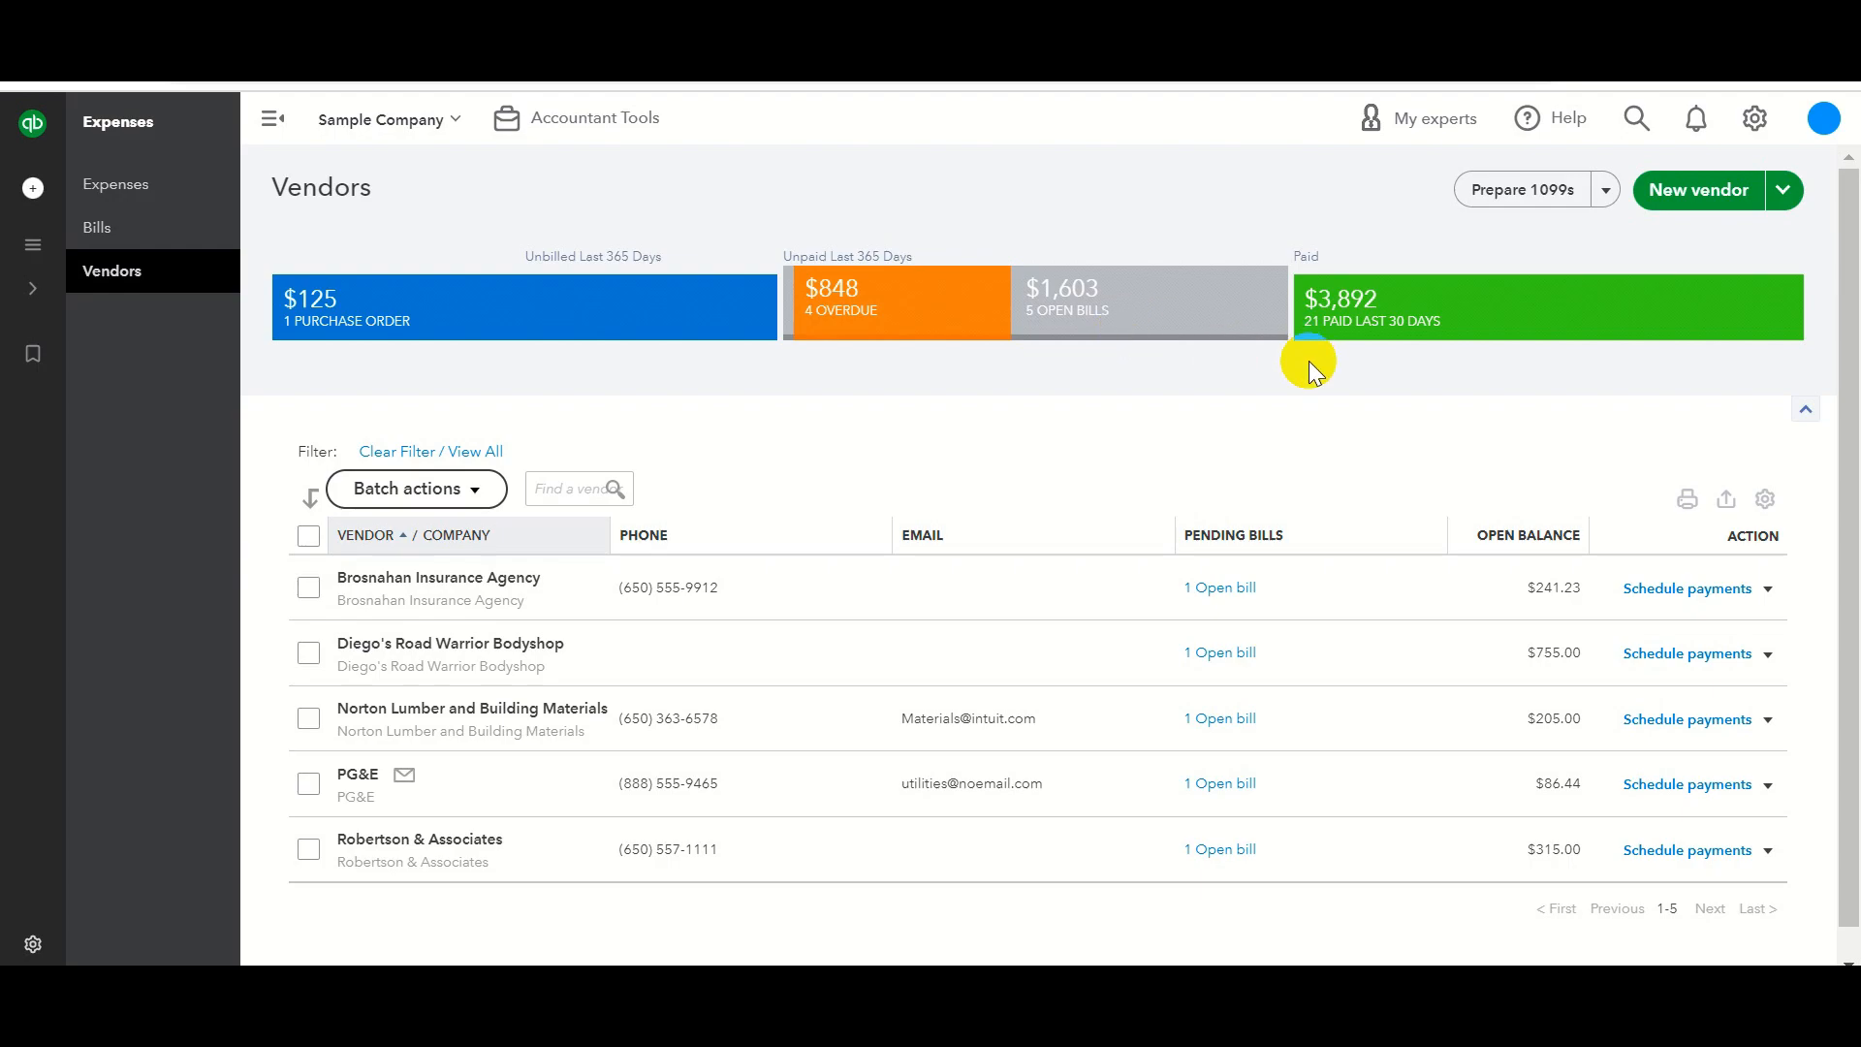
click(1359, 346)
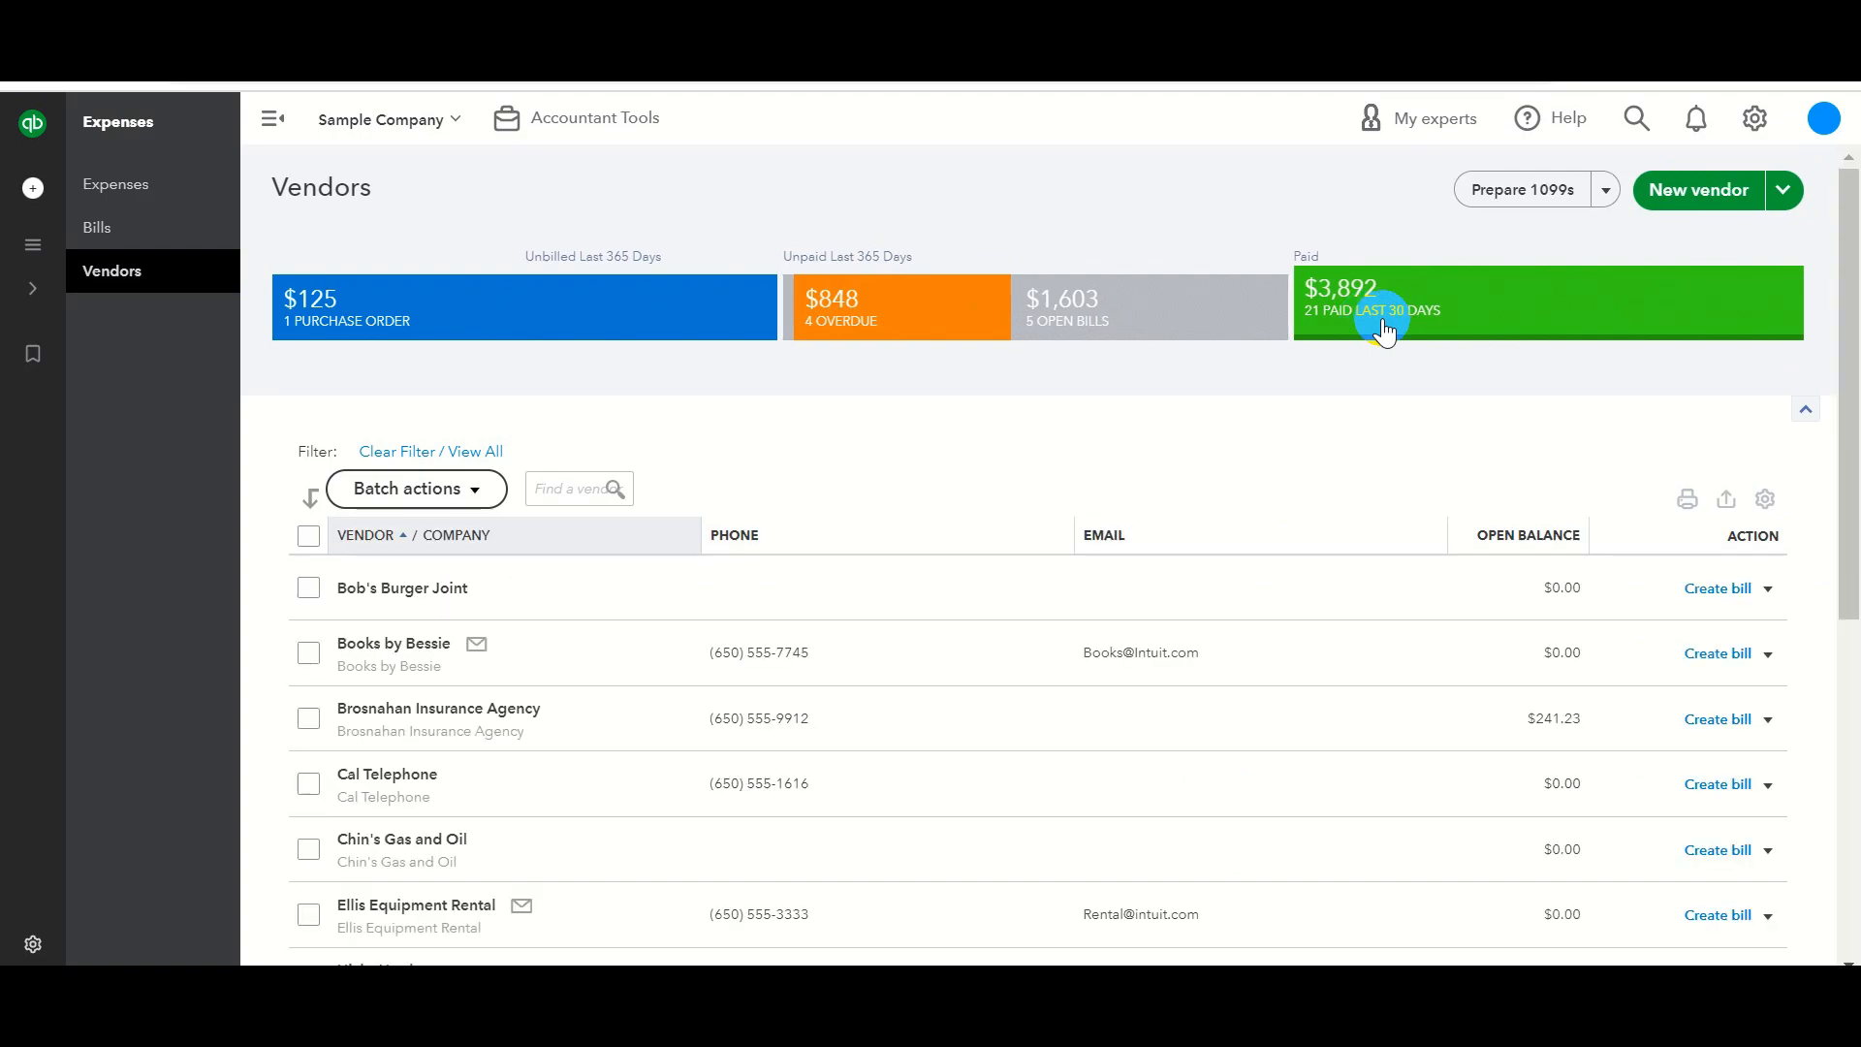
scroll(740, 487, down, 6)
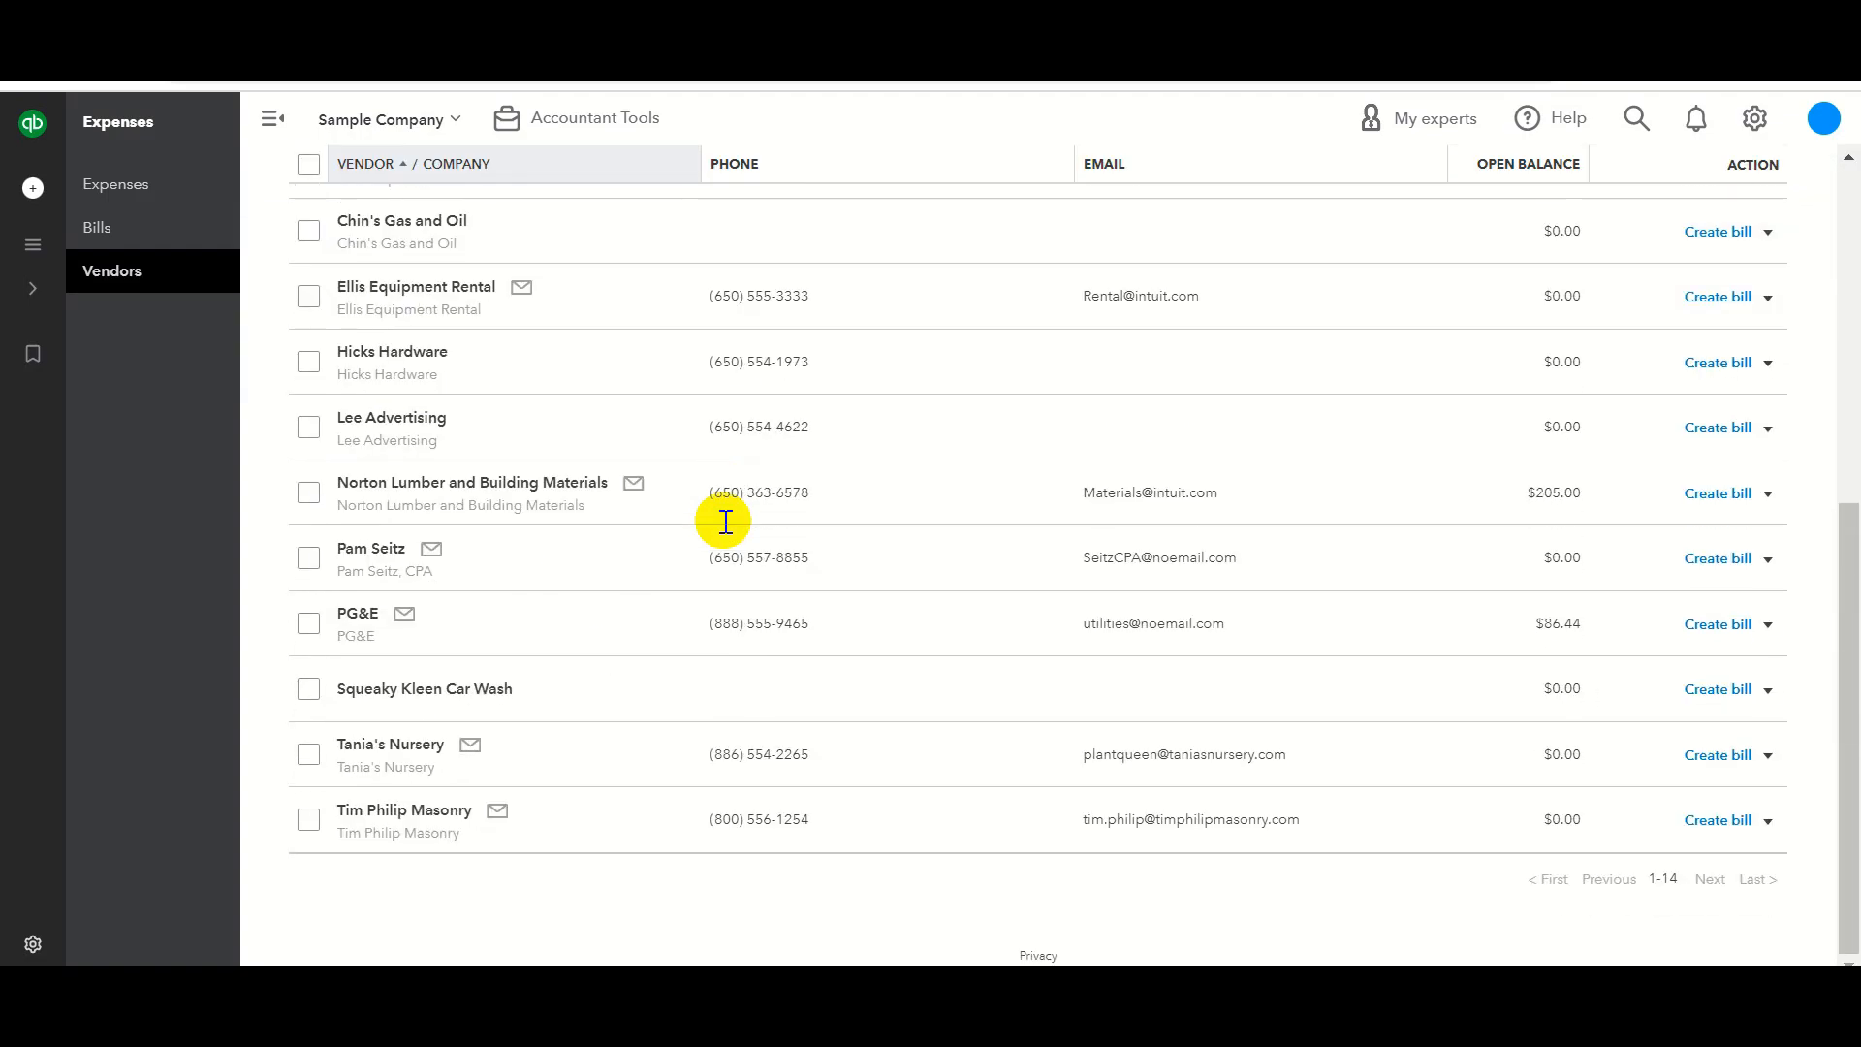
scroll(1378, 521, up, 6)
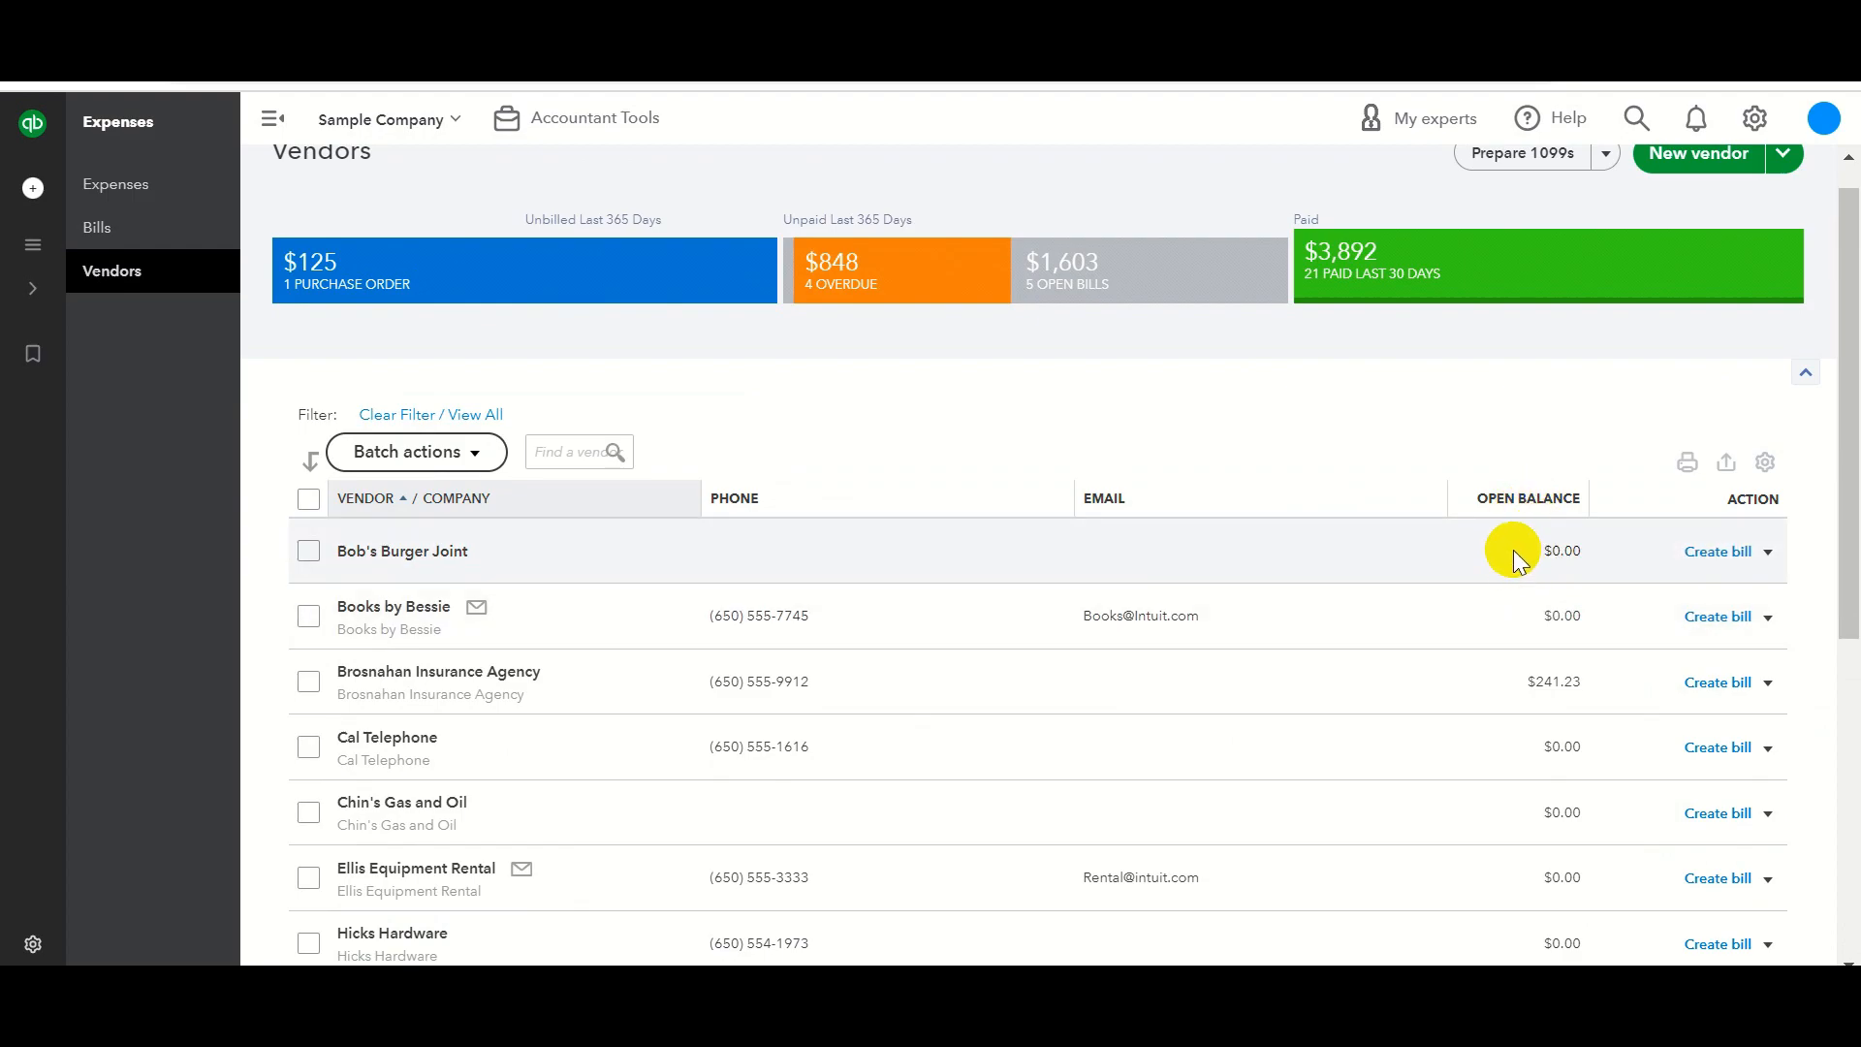
click(1567, 562)
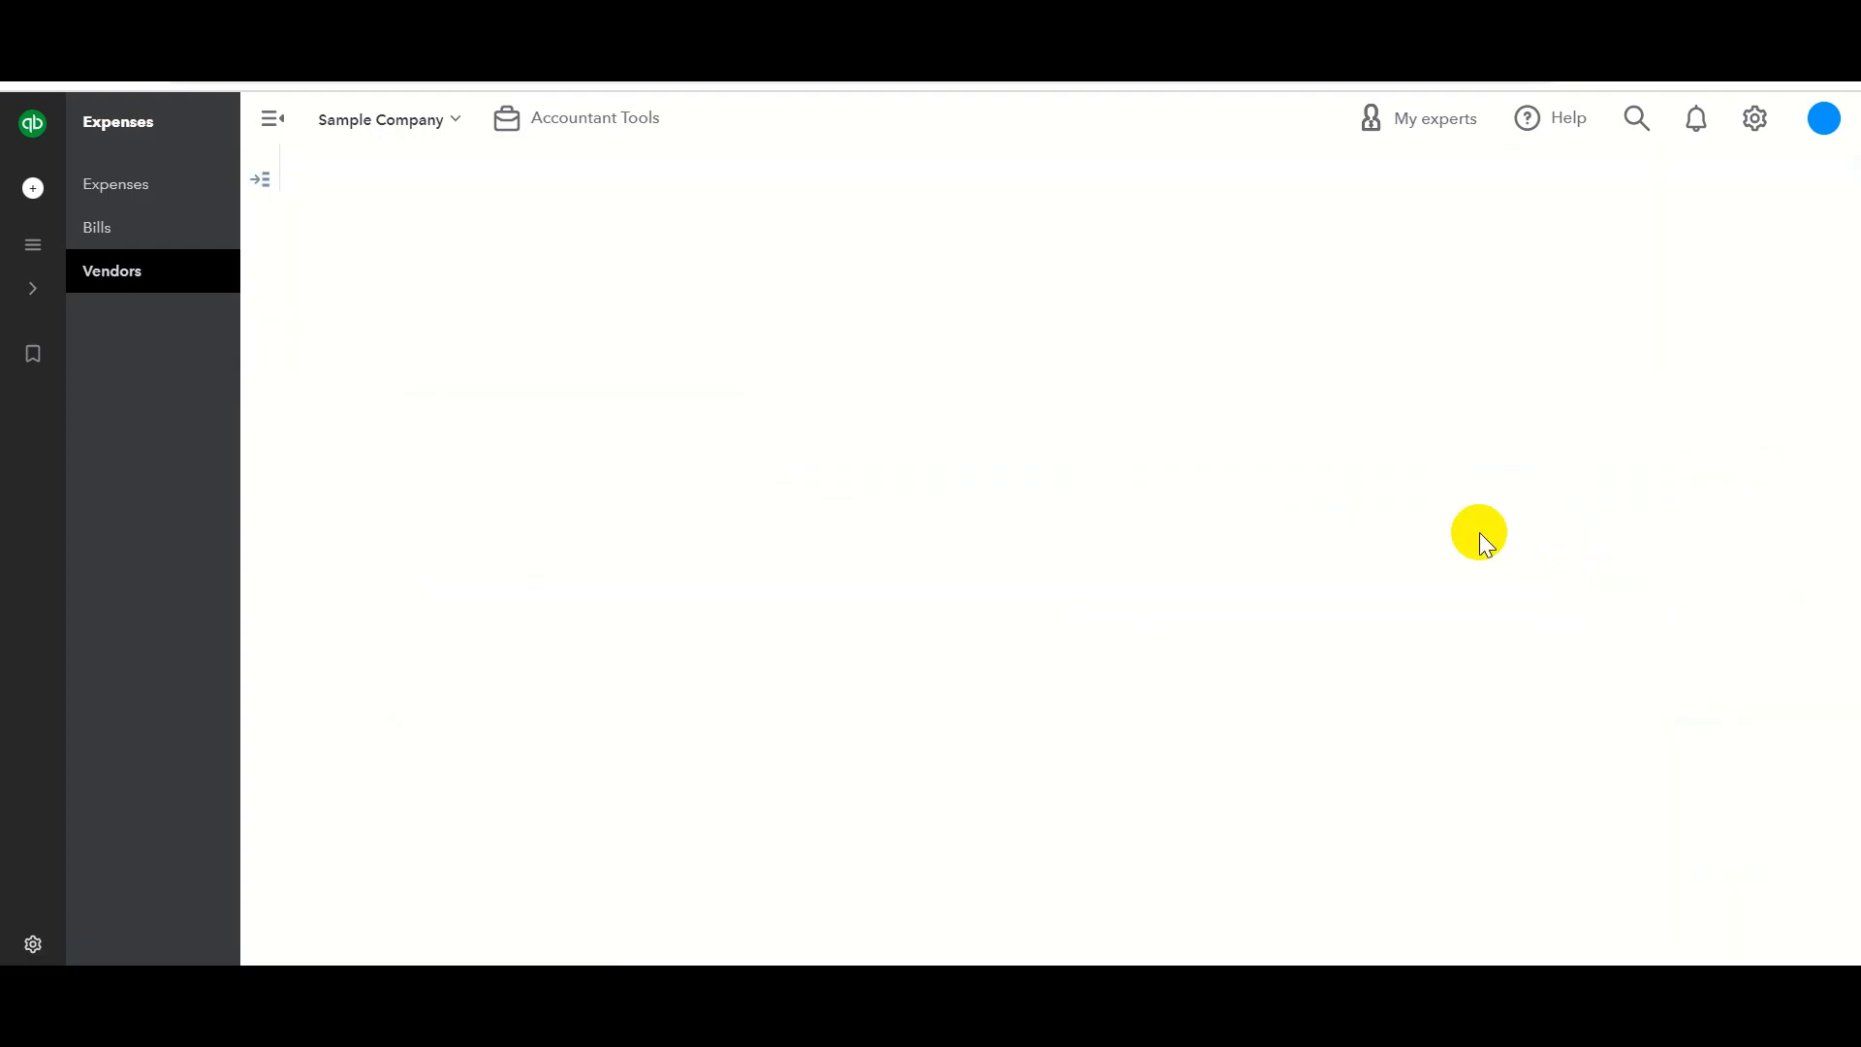
click(124, 282)
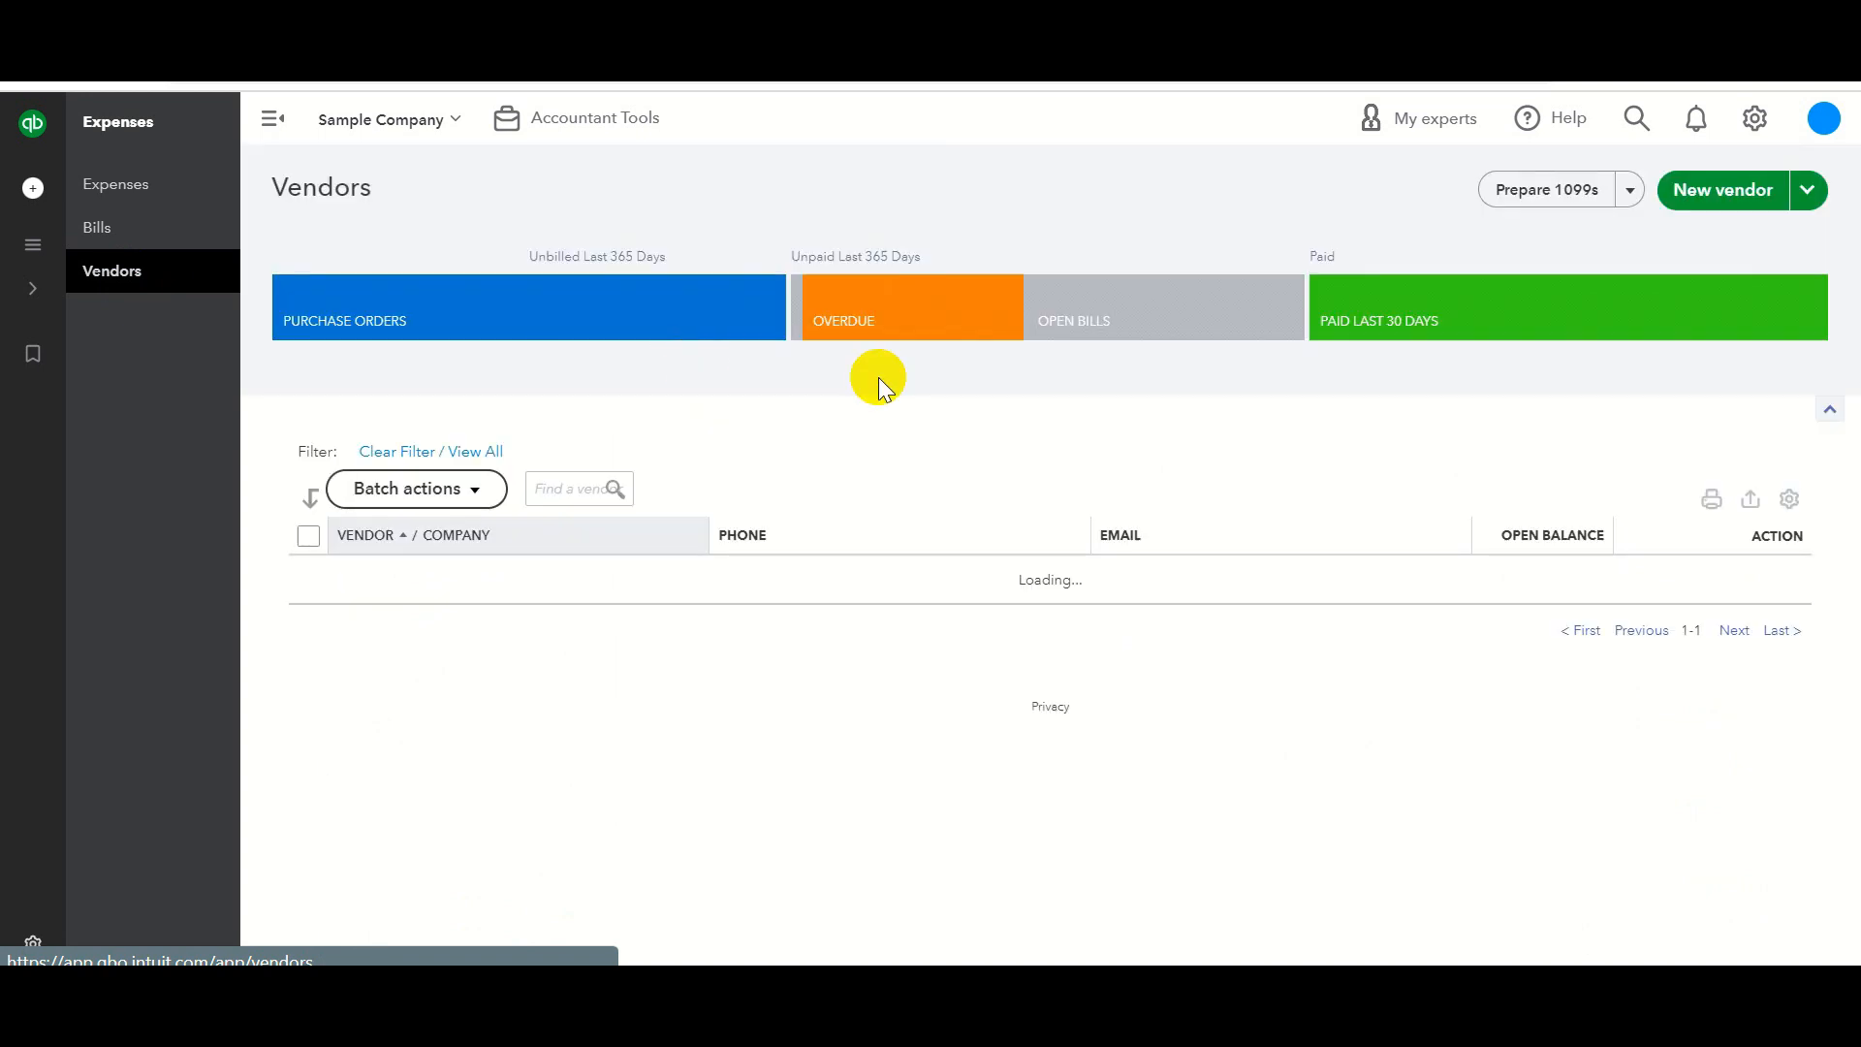
scroll(1456, 433, down, 1)
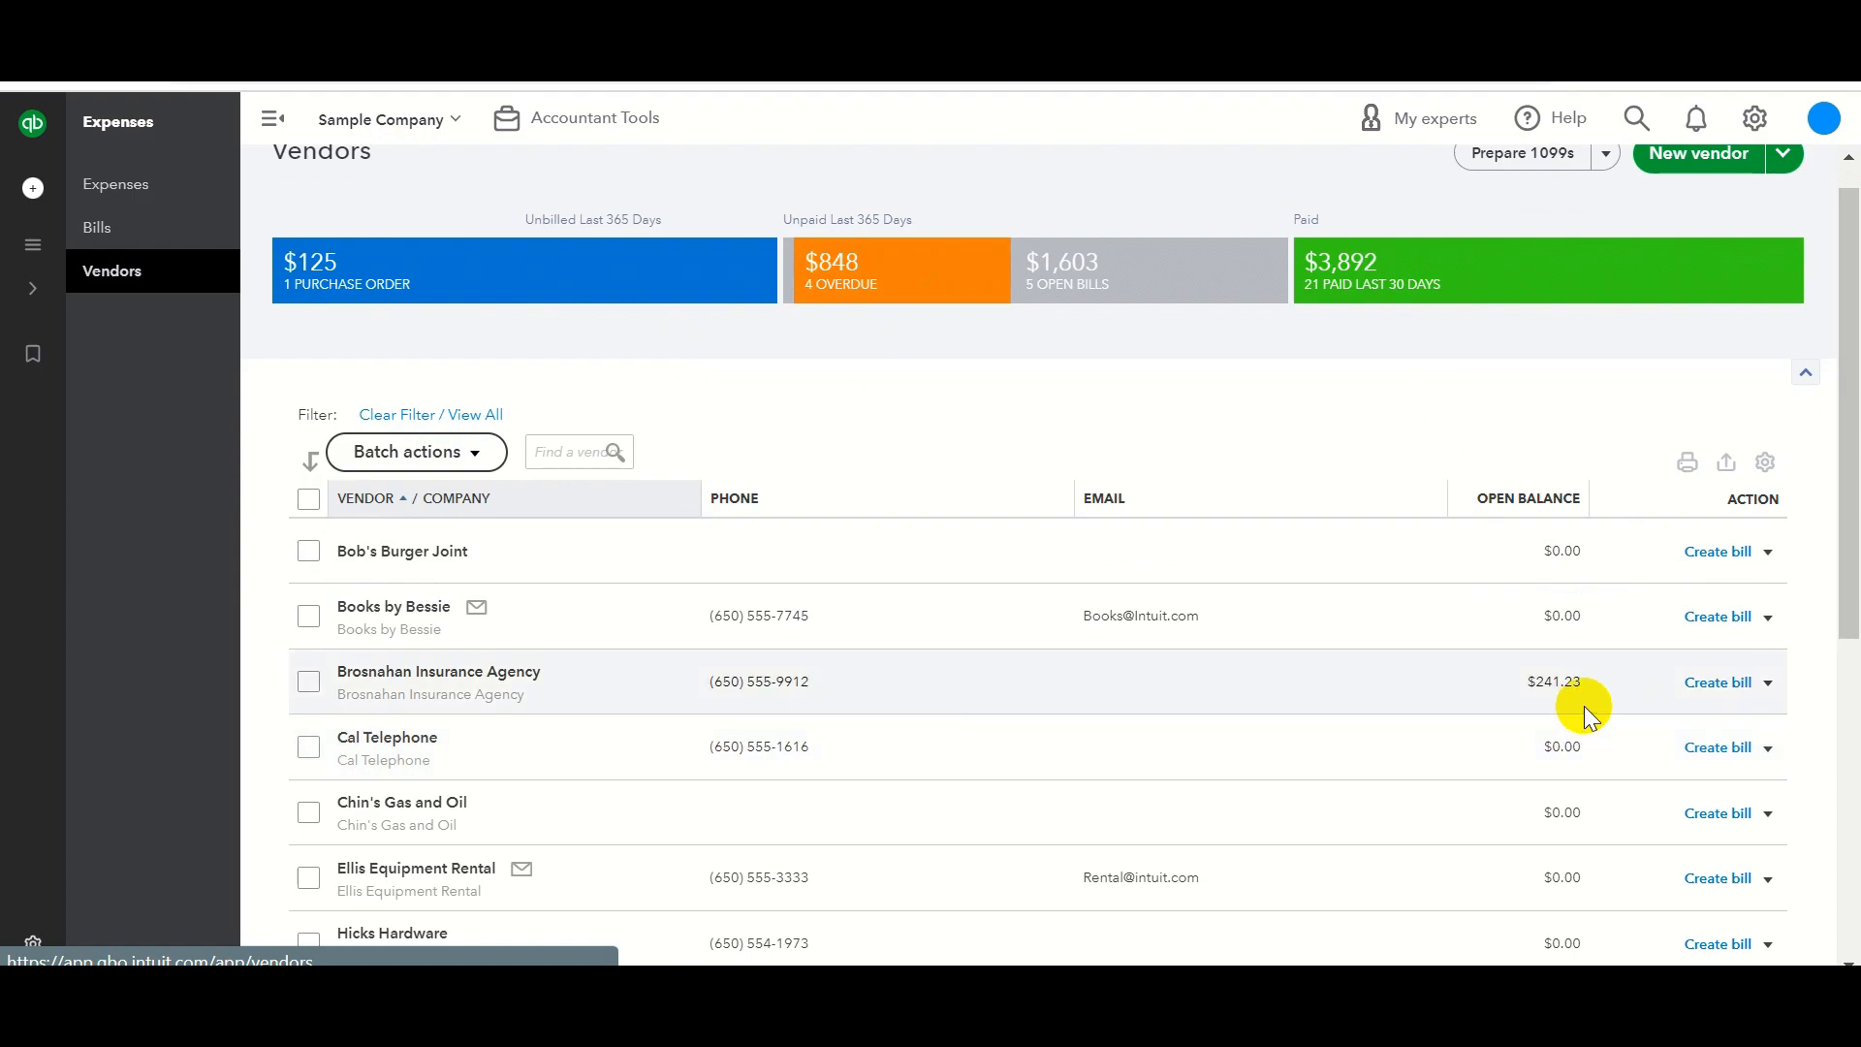
drag(1849, 567, 1847, 614)
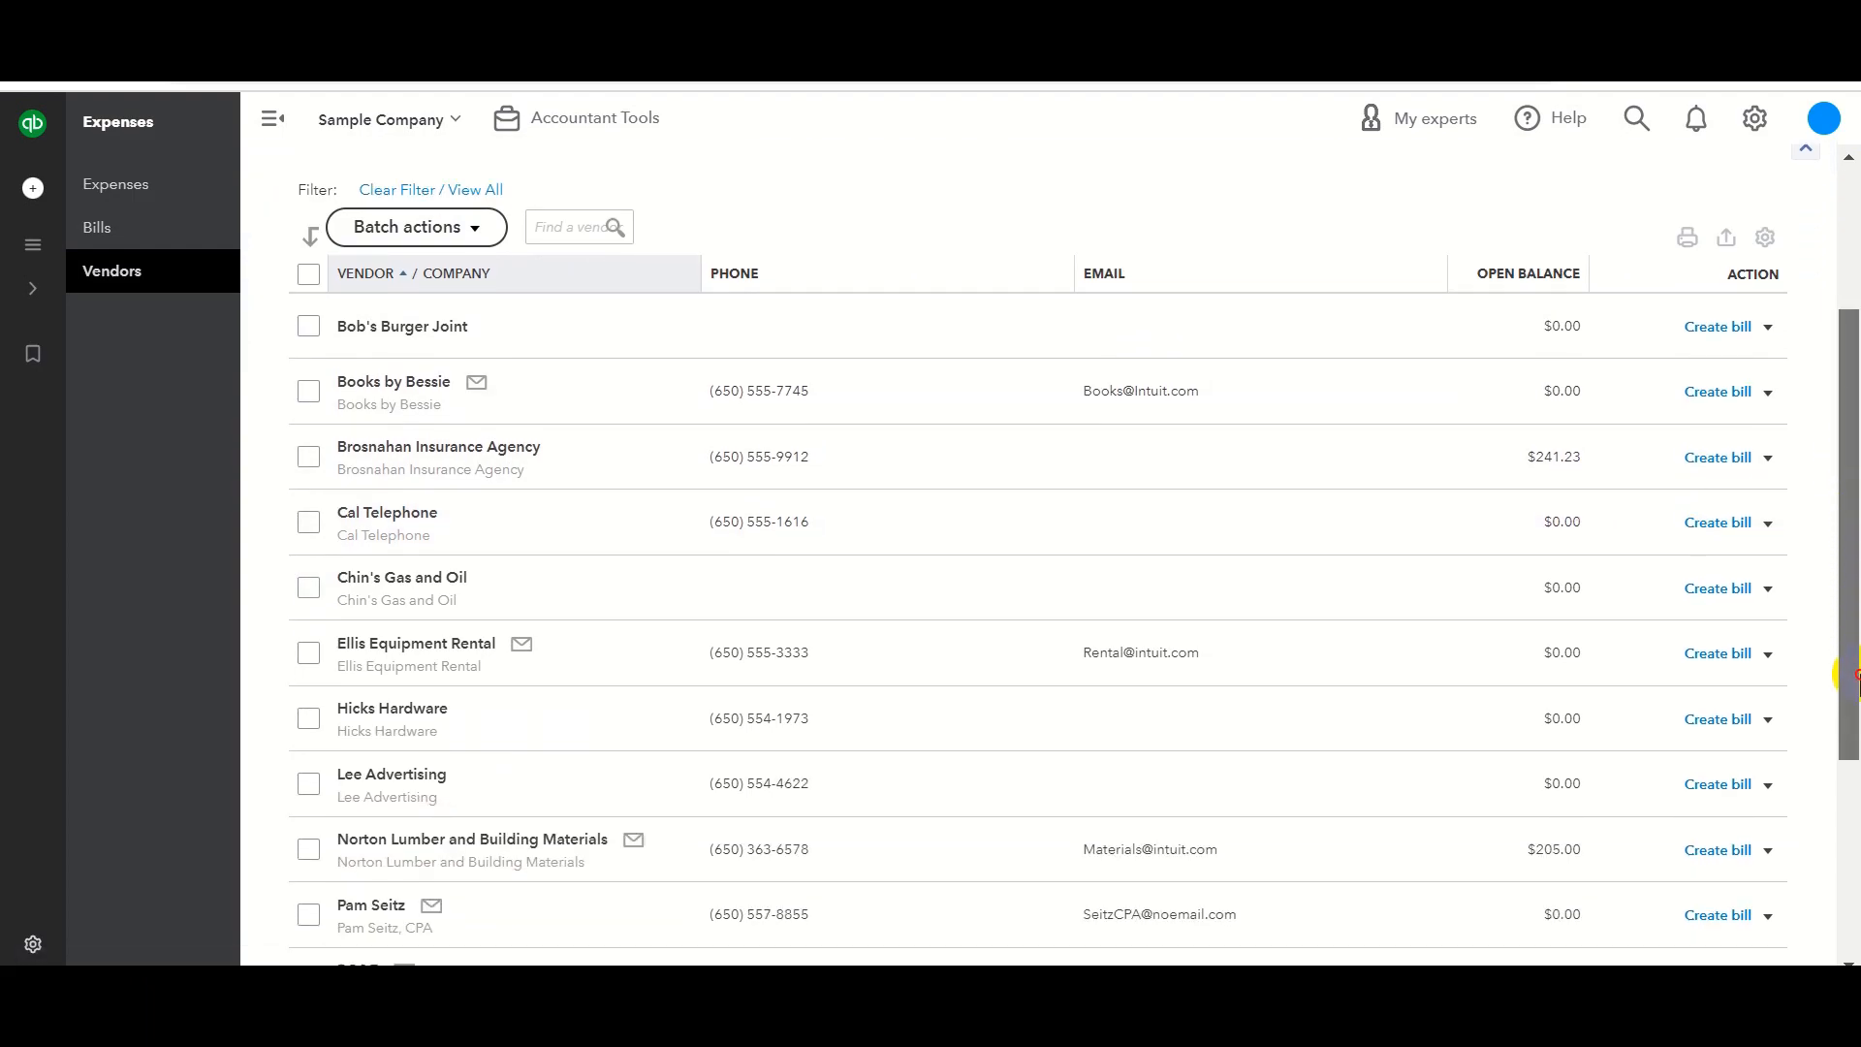
scroll(1609, 597, down, 2)
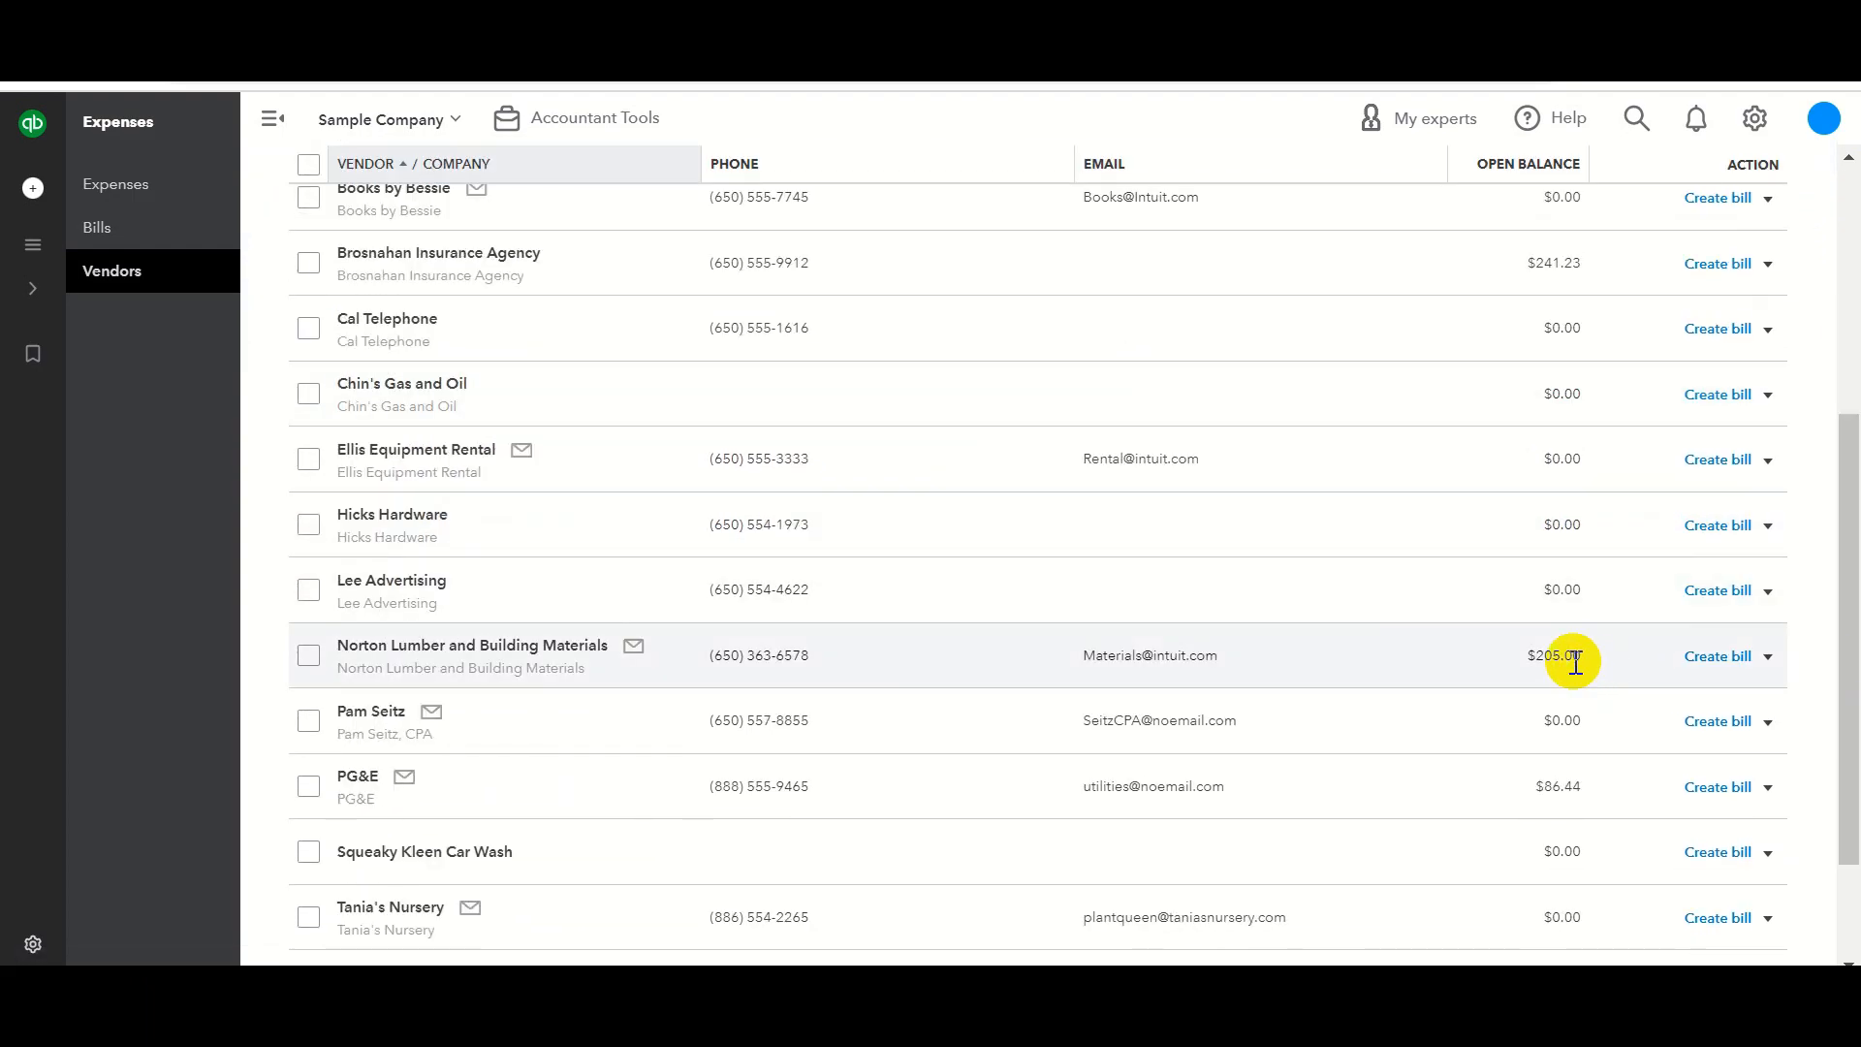
scroll(1574, 662, down, 2)
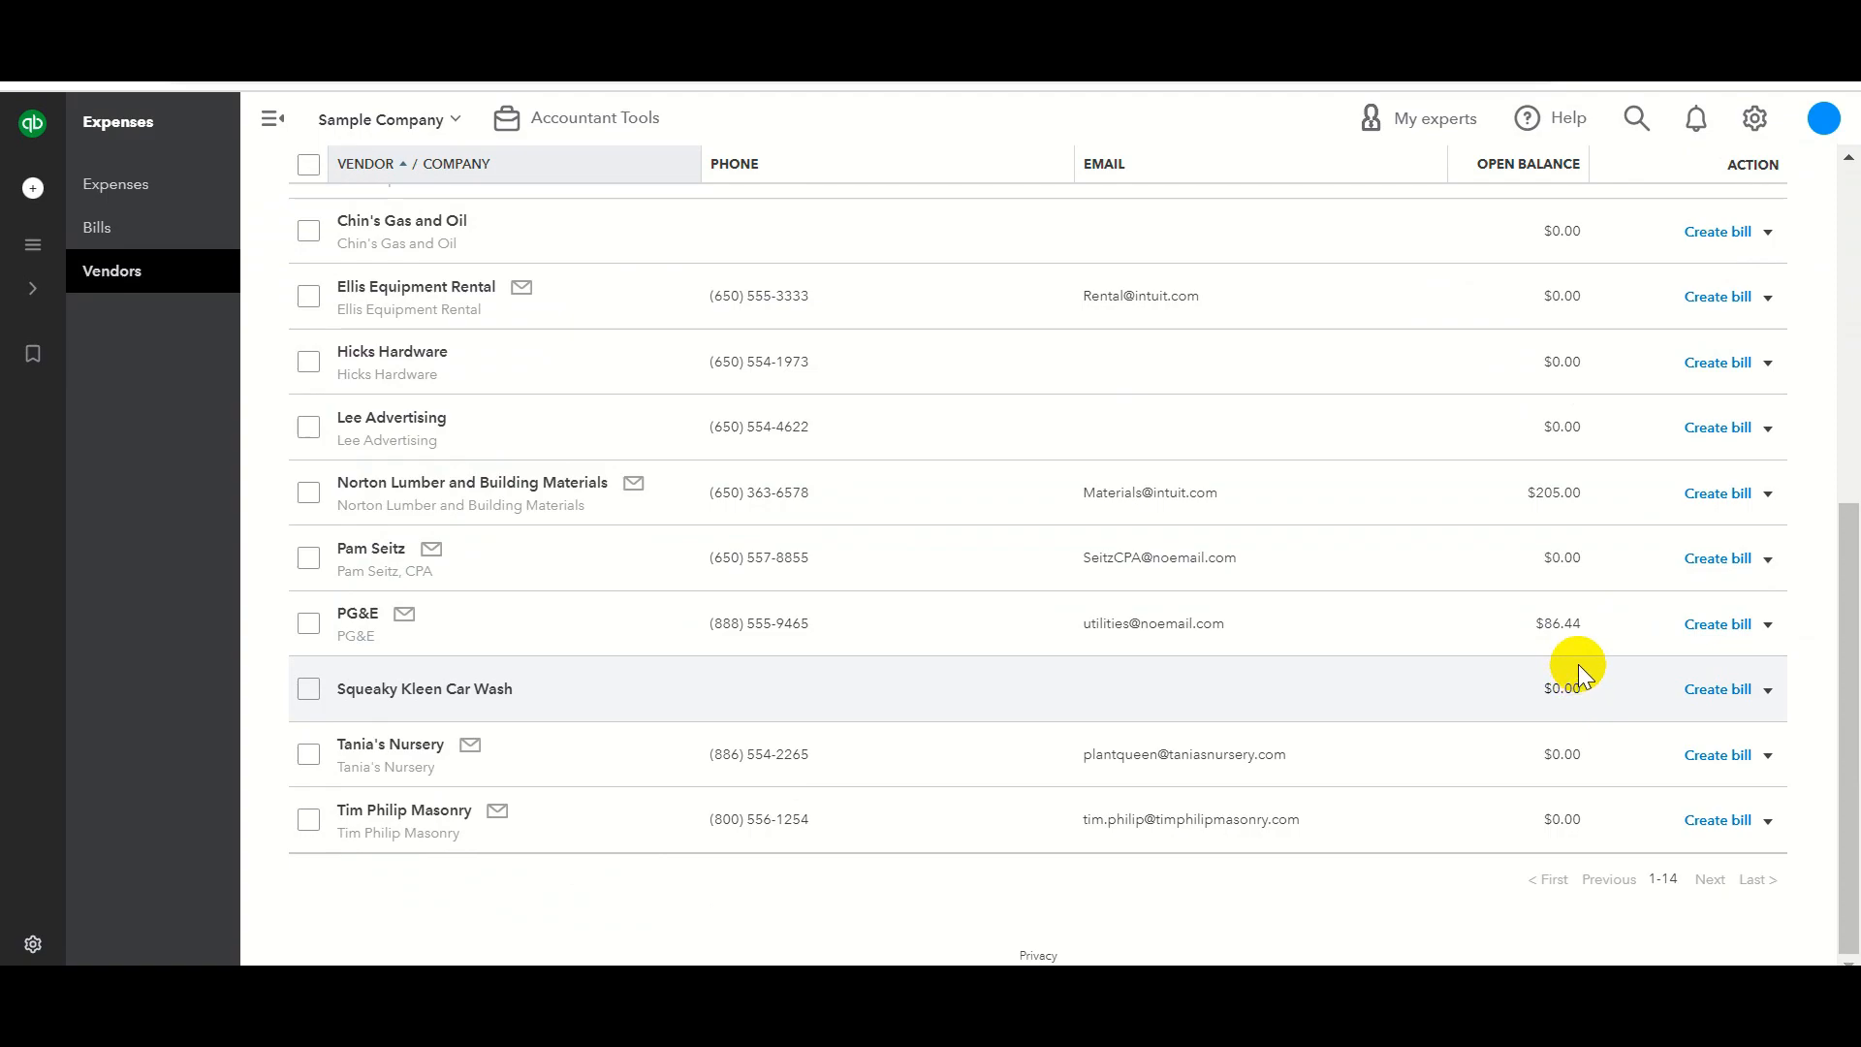
scroll(1573, 661, up, 6)
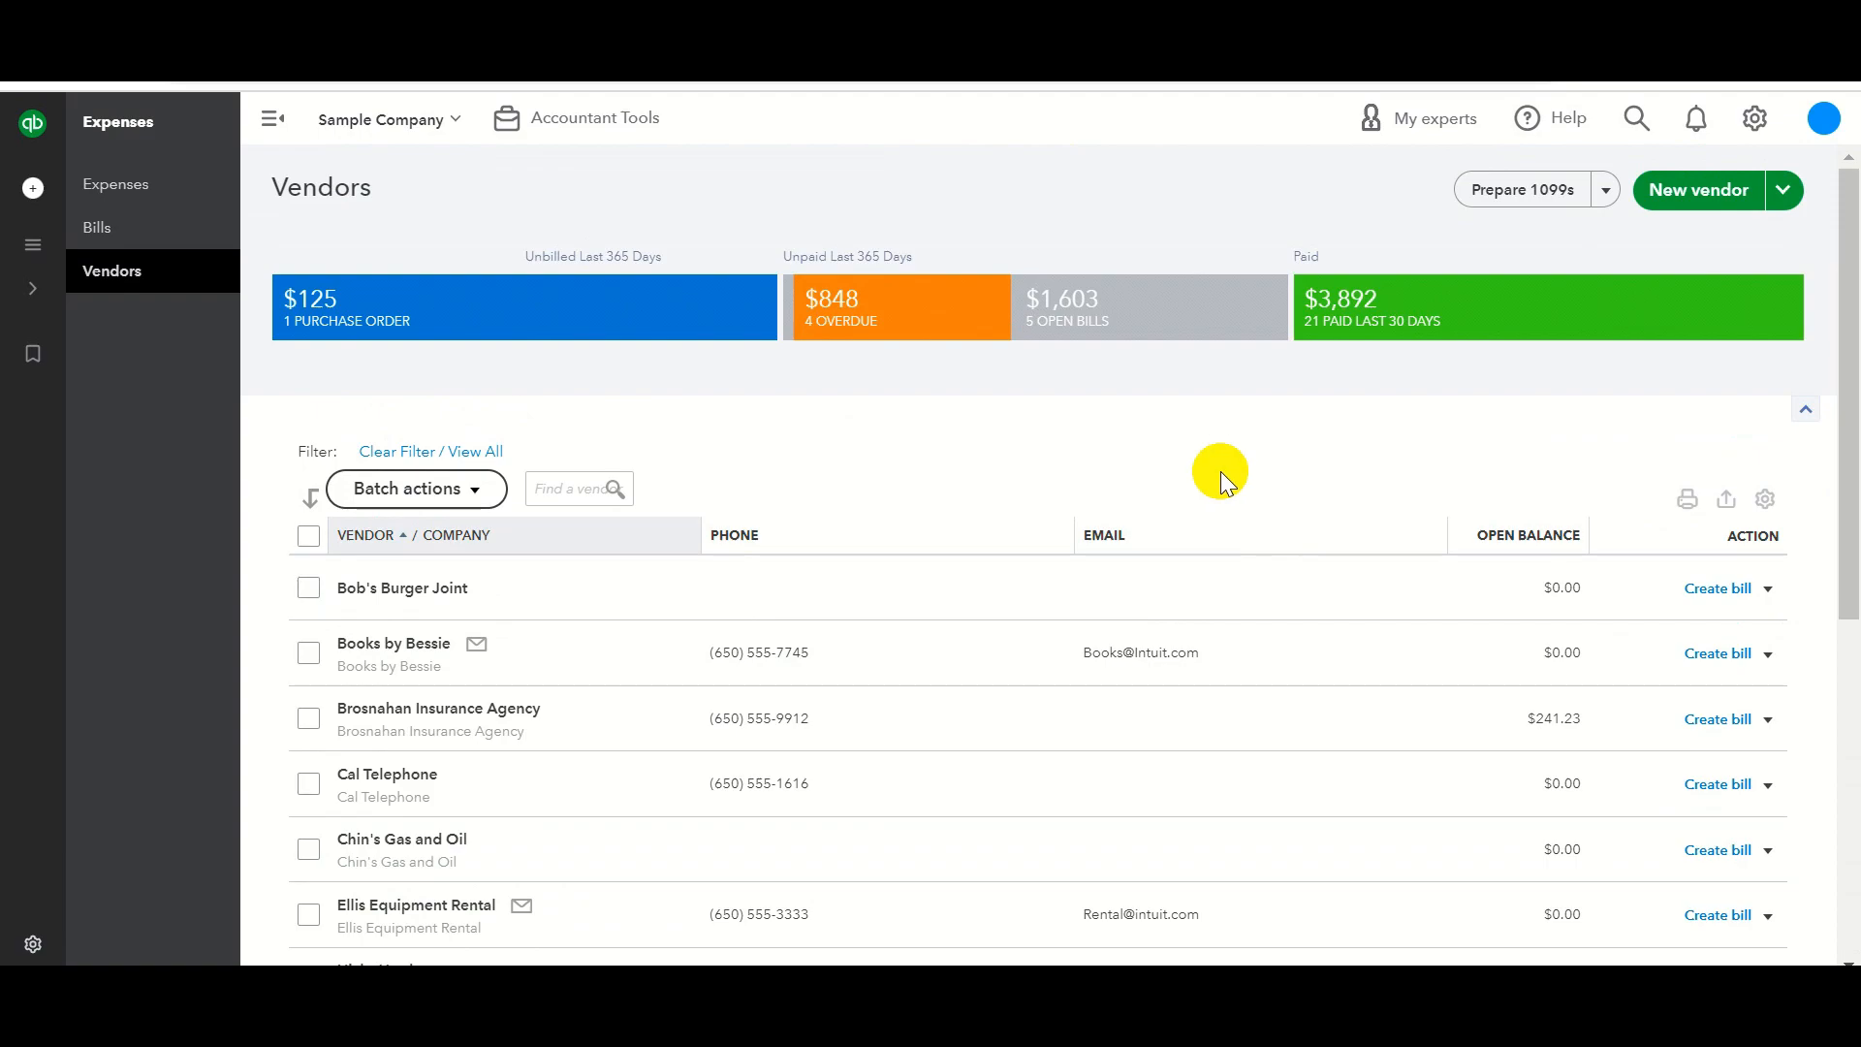
click(407, 644)
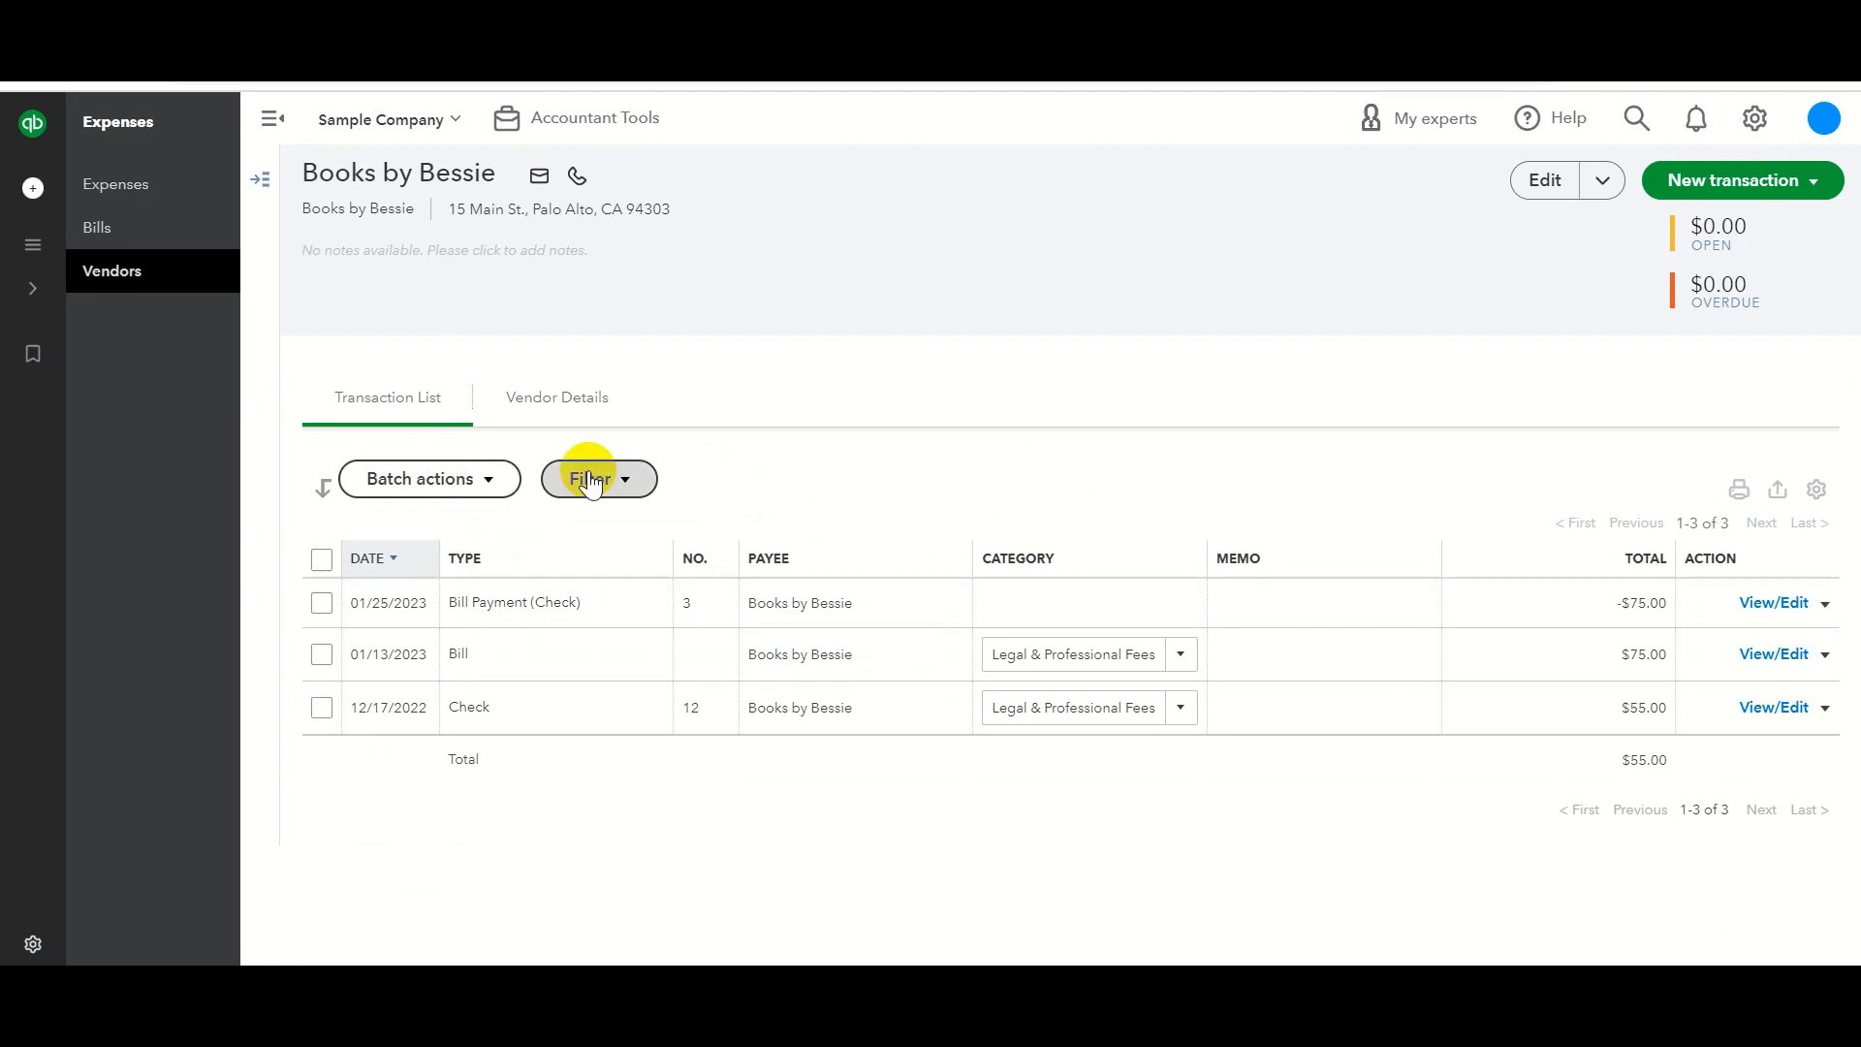
Apply Books by Bessie's transaction filter, then return to the Vendors list from the expanded menu.
click(619, 479)
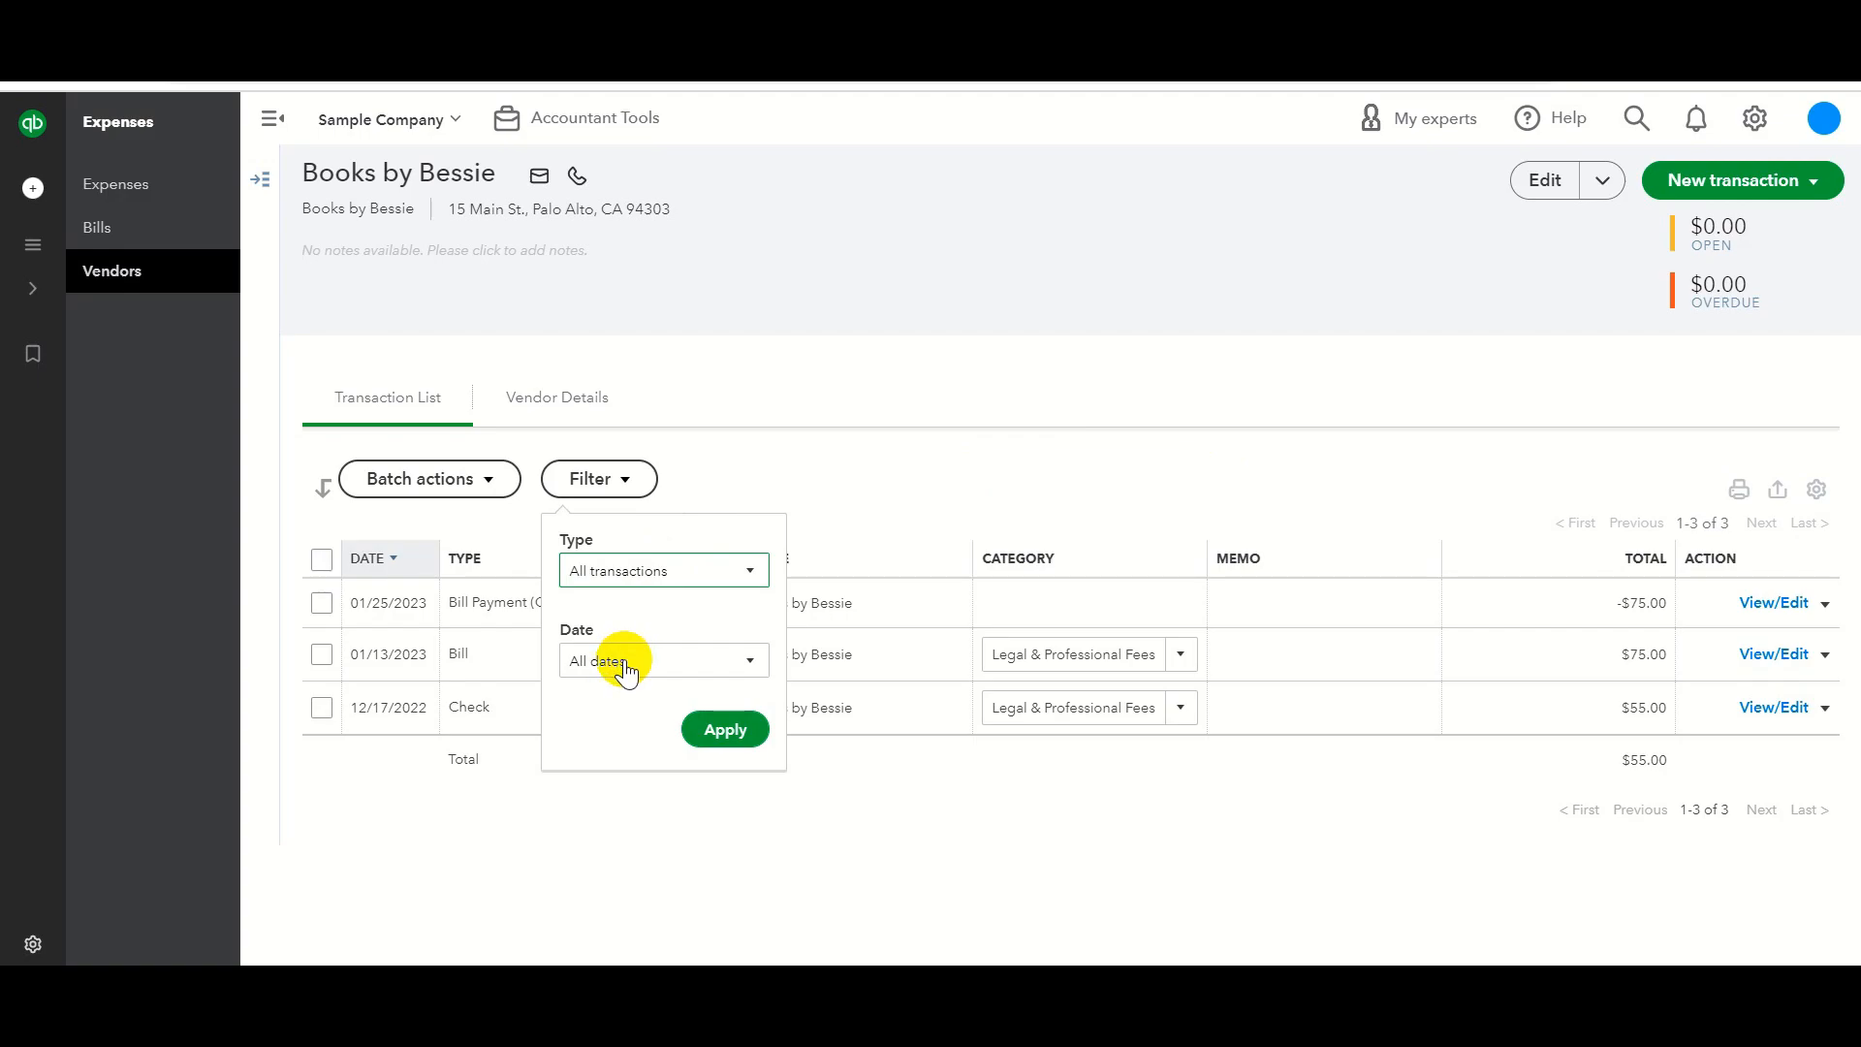
click(709, 734)
click(940, 489)
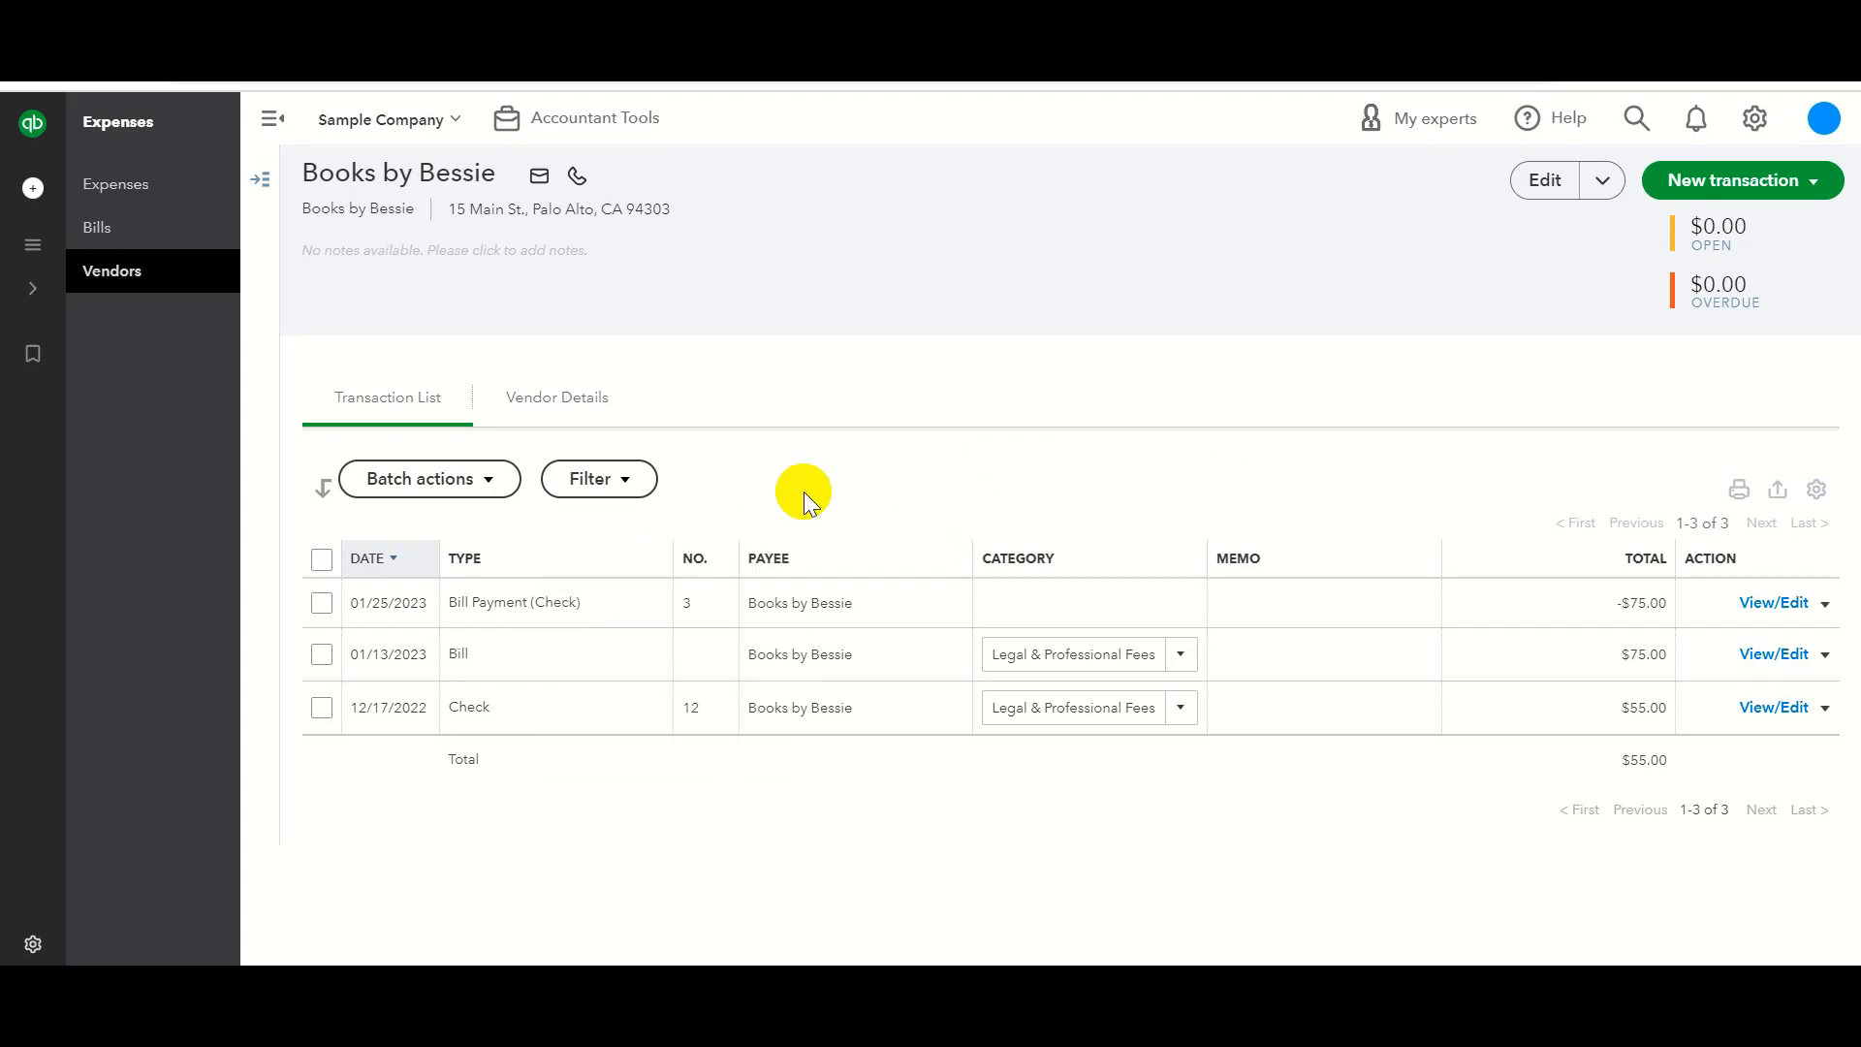
click(33, 242)
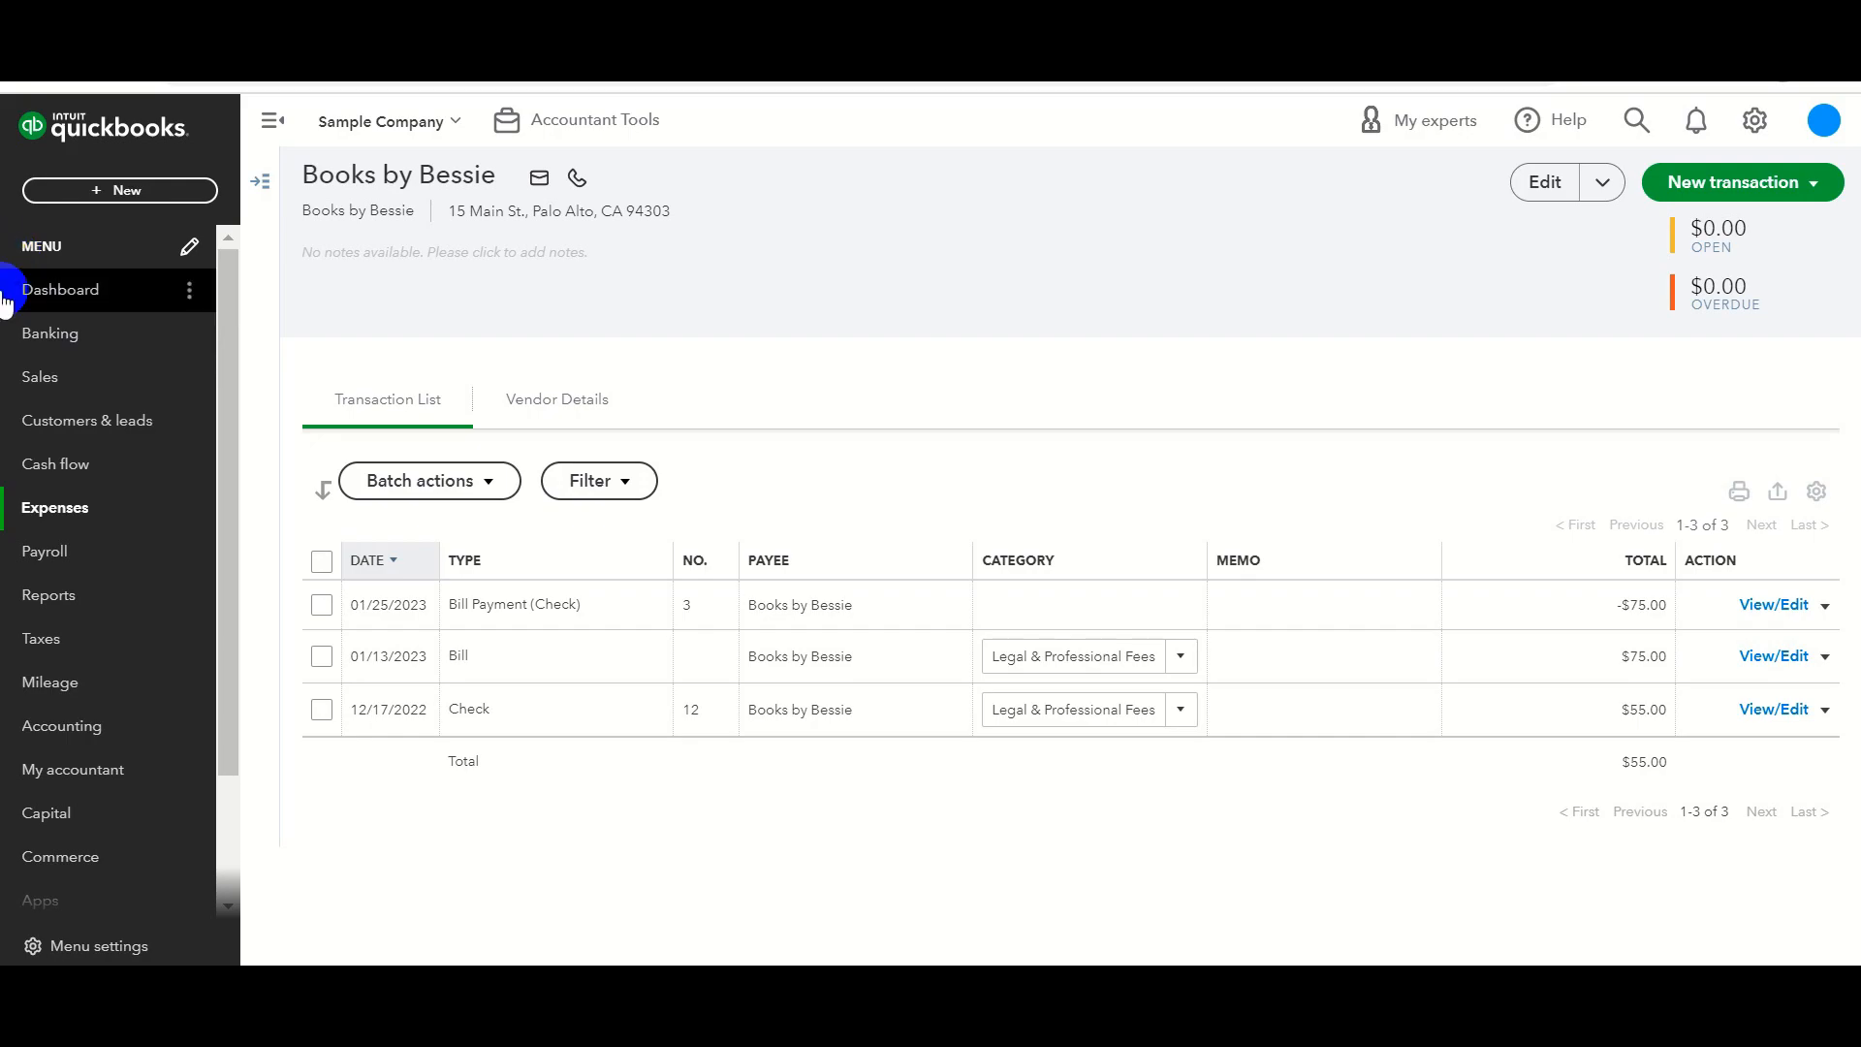
click(112, 273)
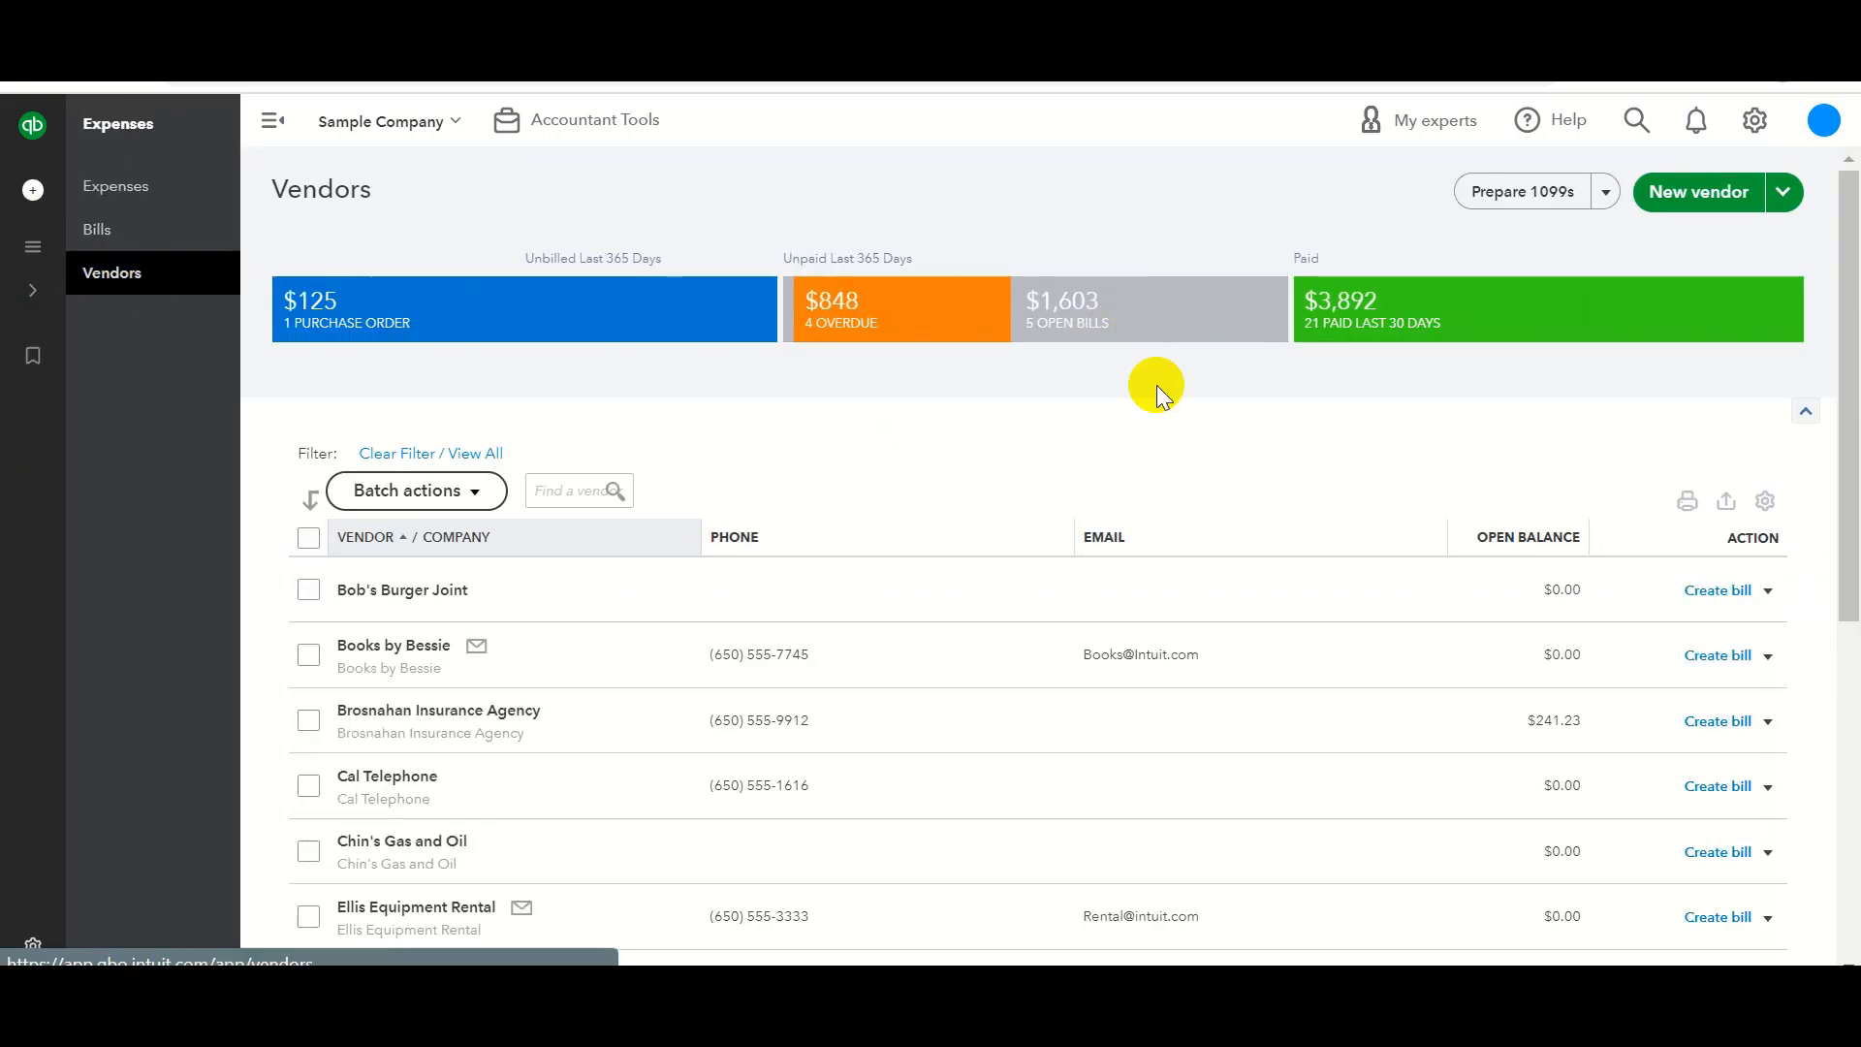
Add Address and Attachments columns to the vendor table and toggle the Email column.
click(1765, 502)
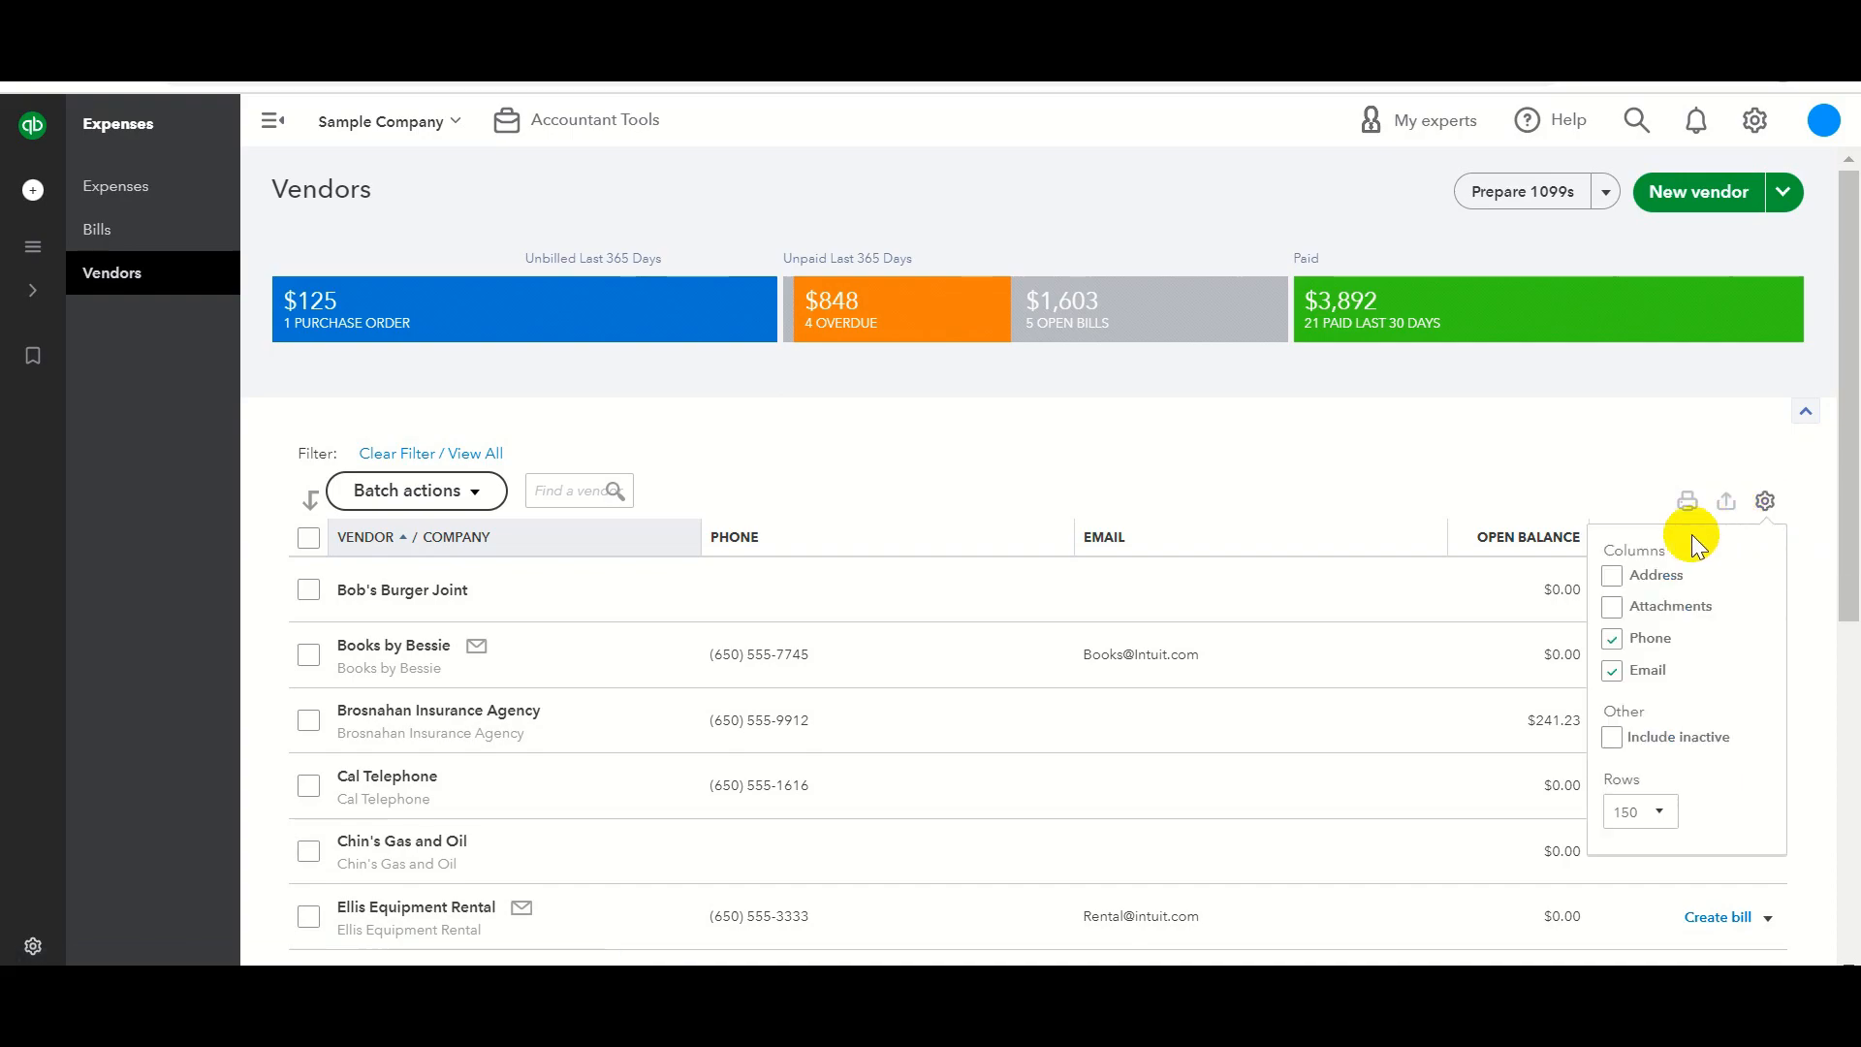
click(1663, 576)
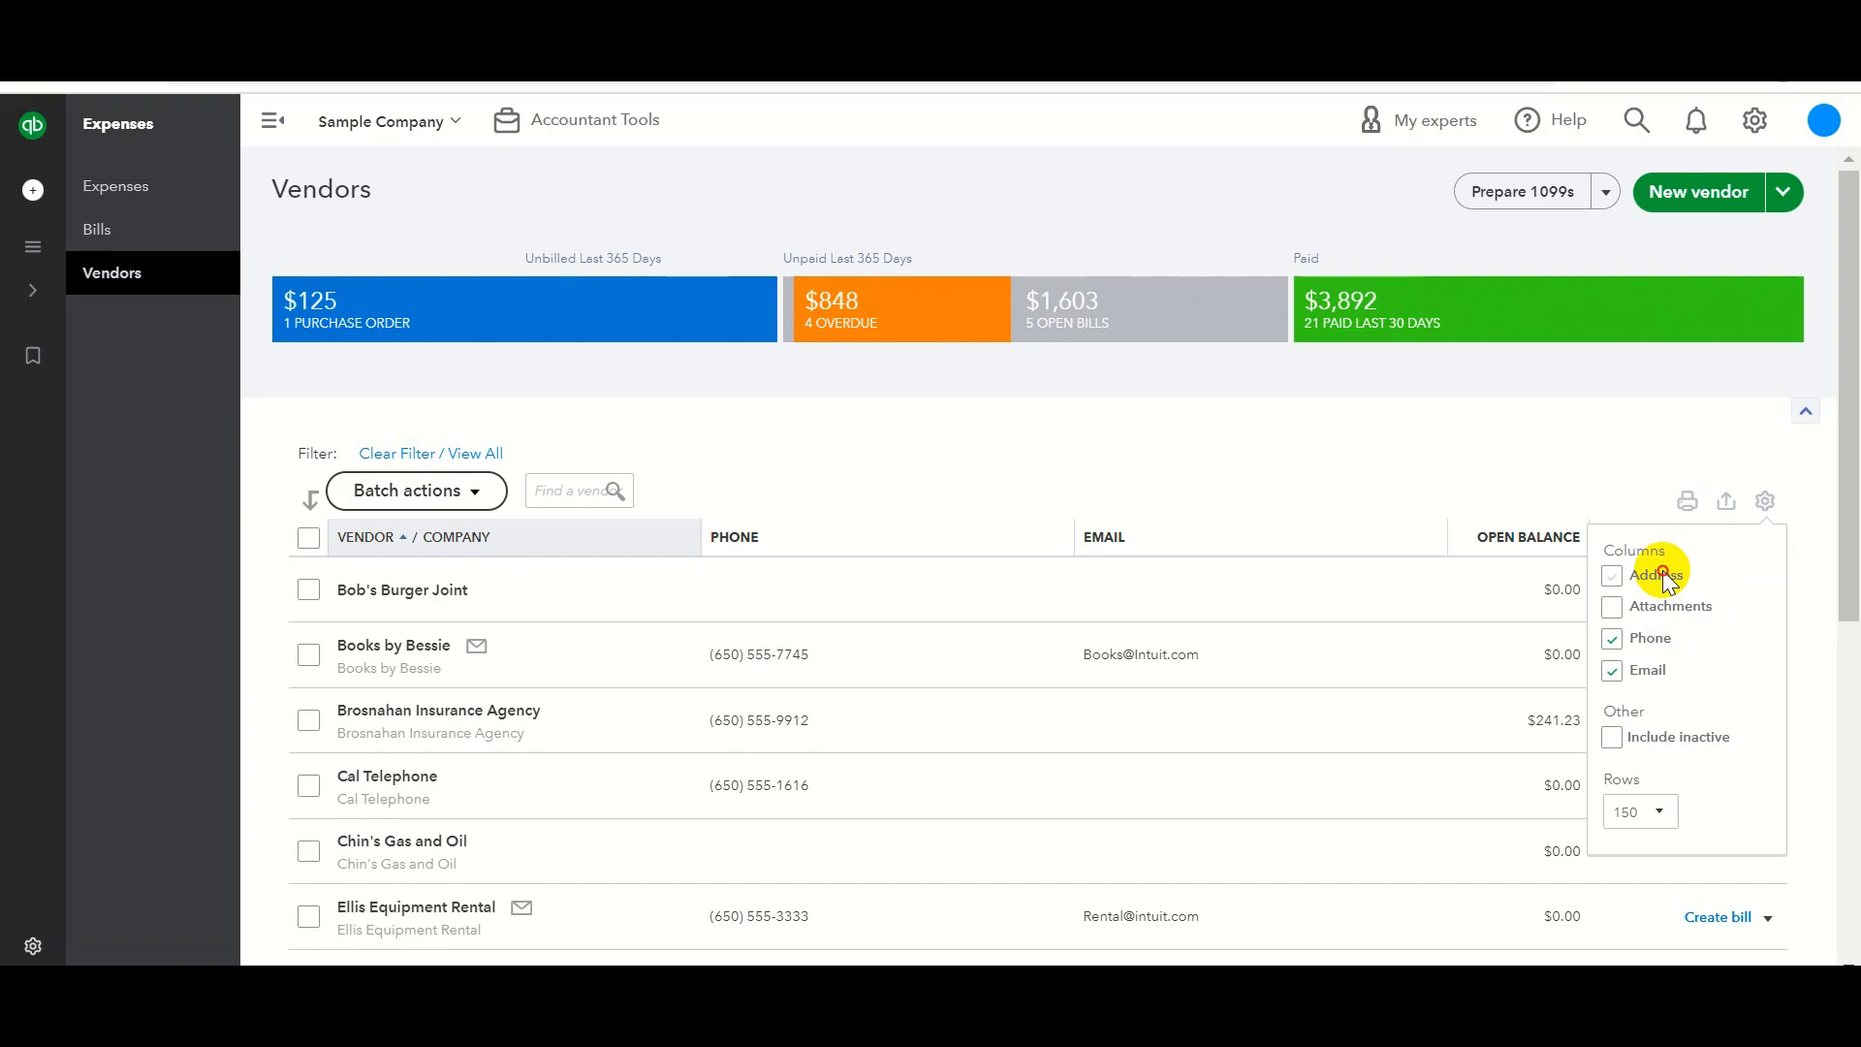
click(1612, 577)
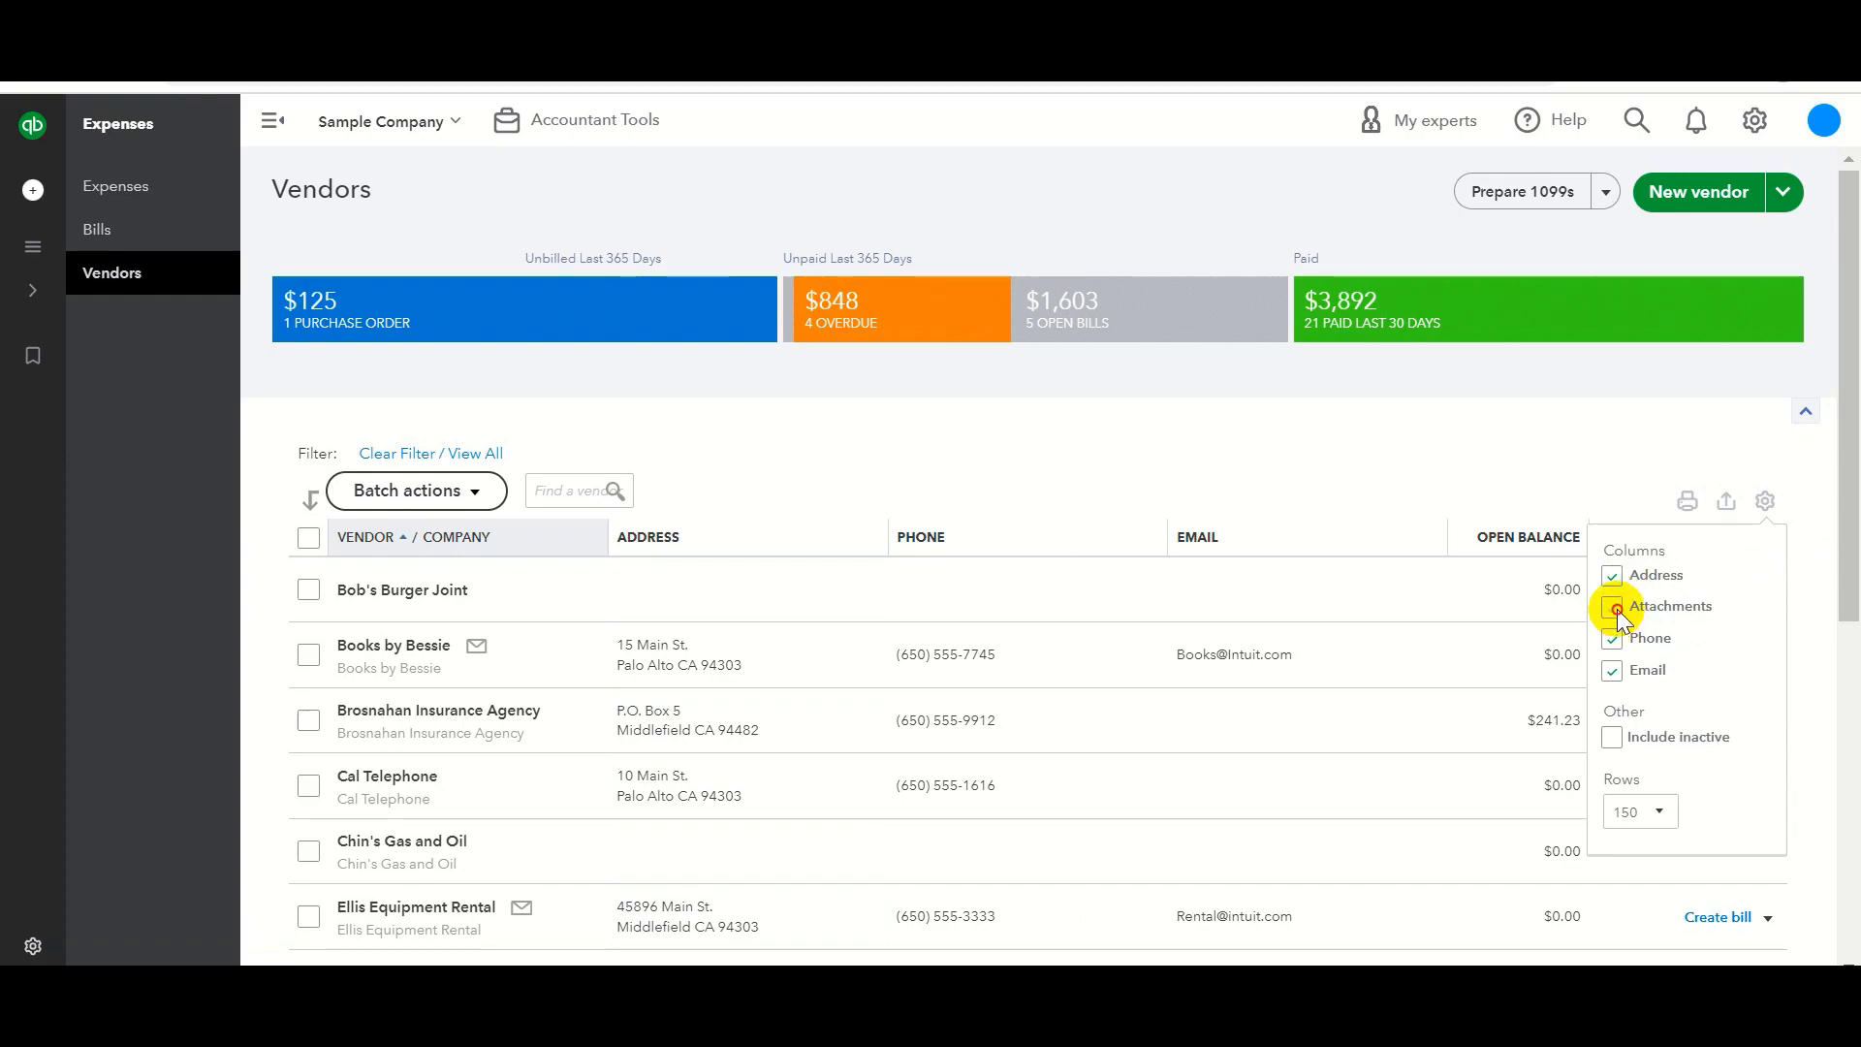
click(1612, 608)
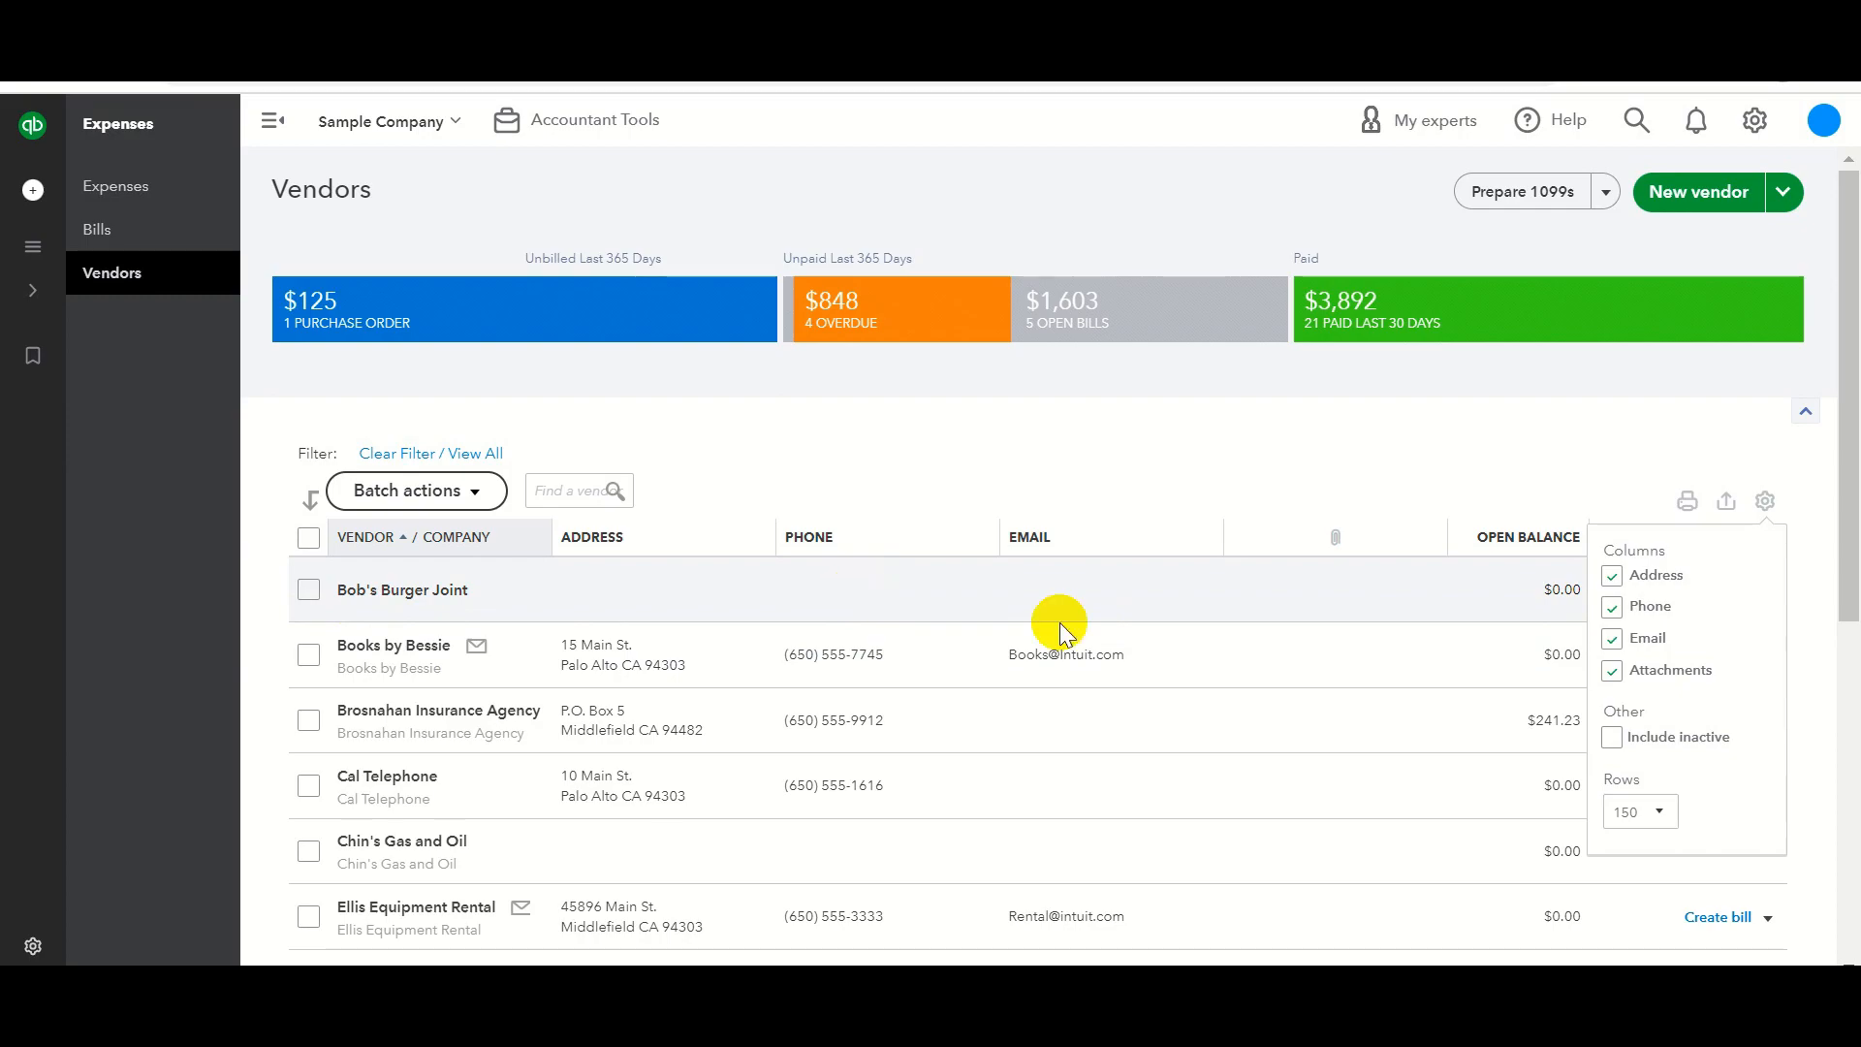
click(1547, 410)
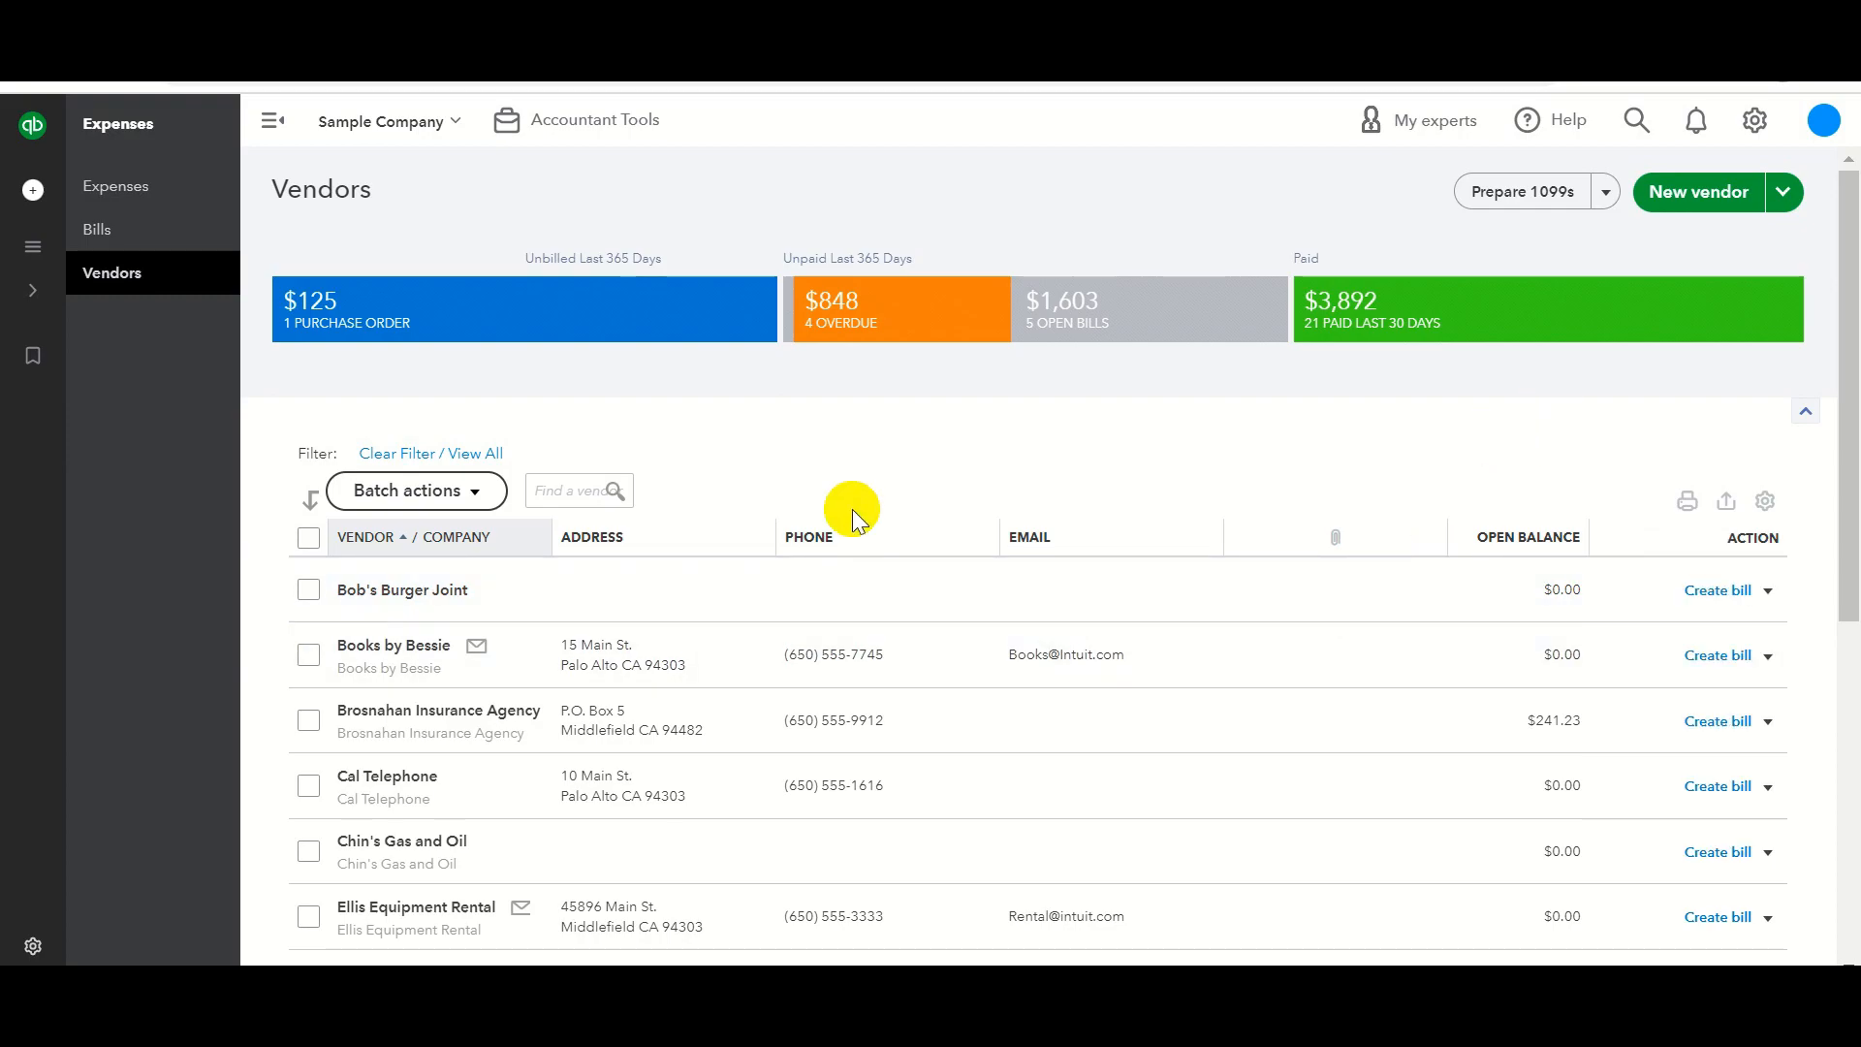
scroll(378, 678, down, 2)
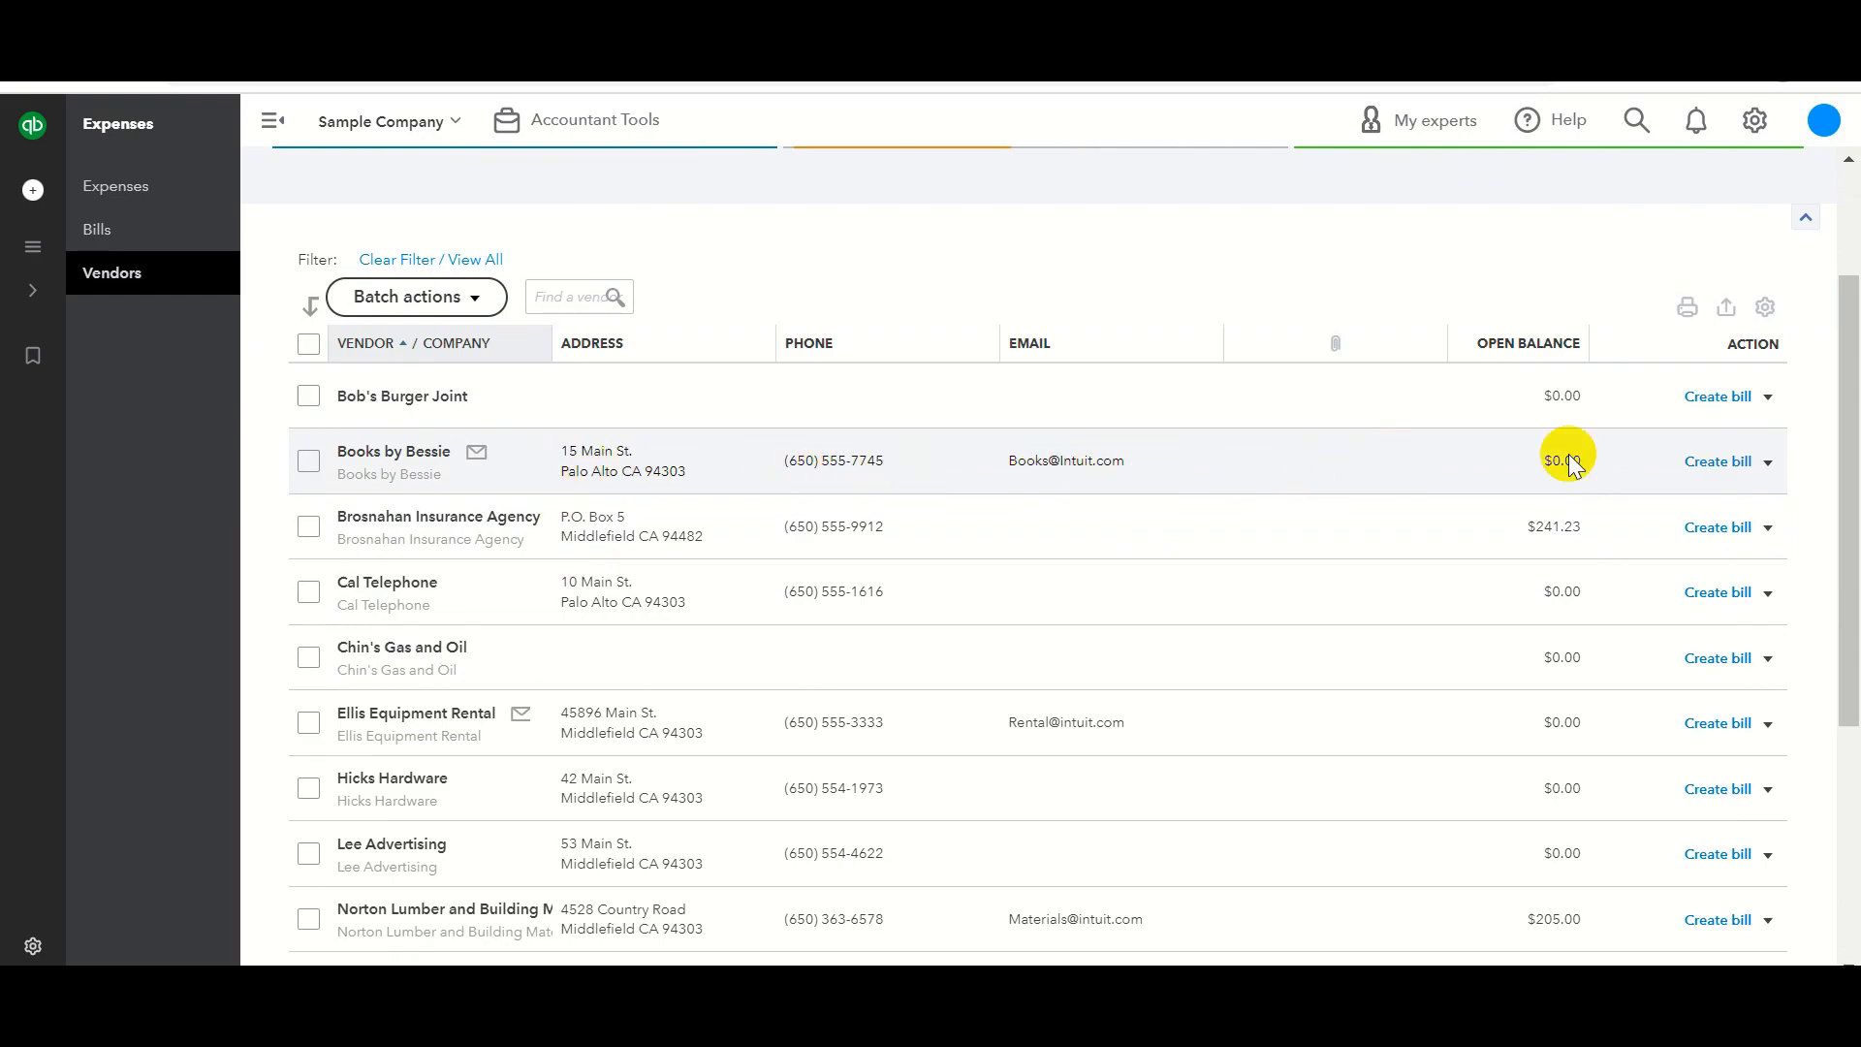
click(1764, 307)
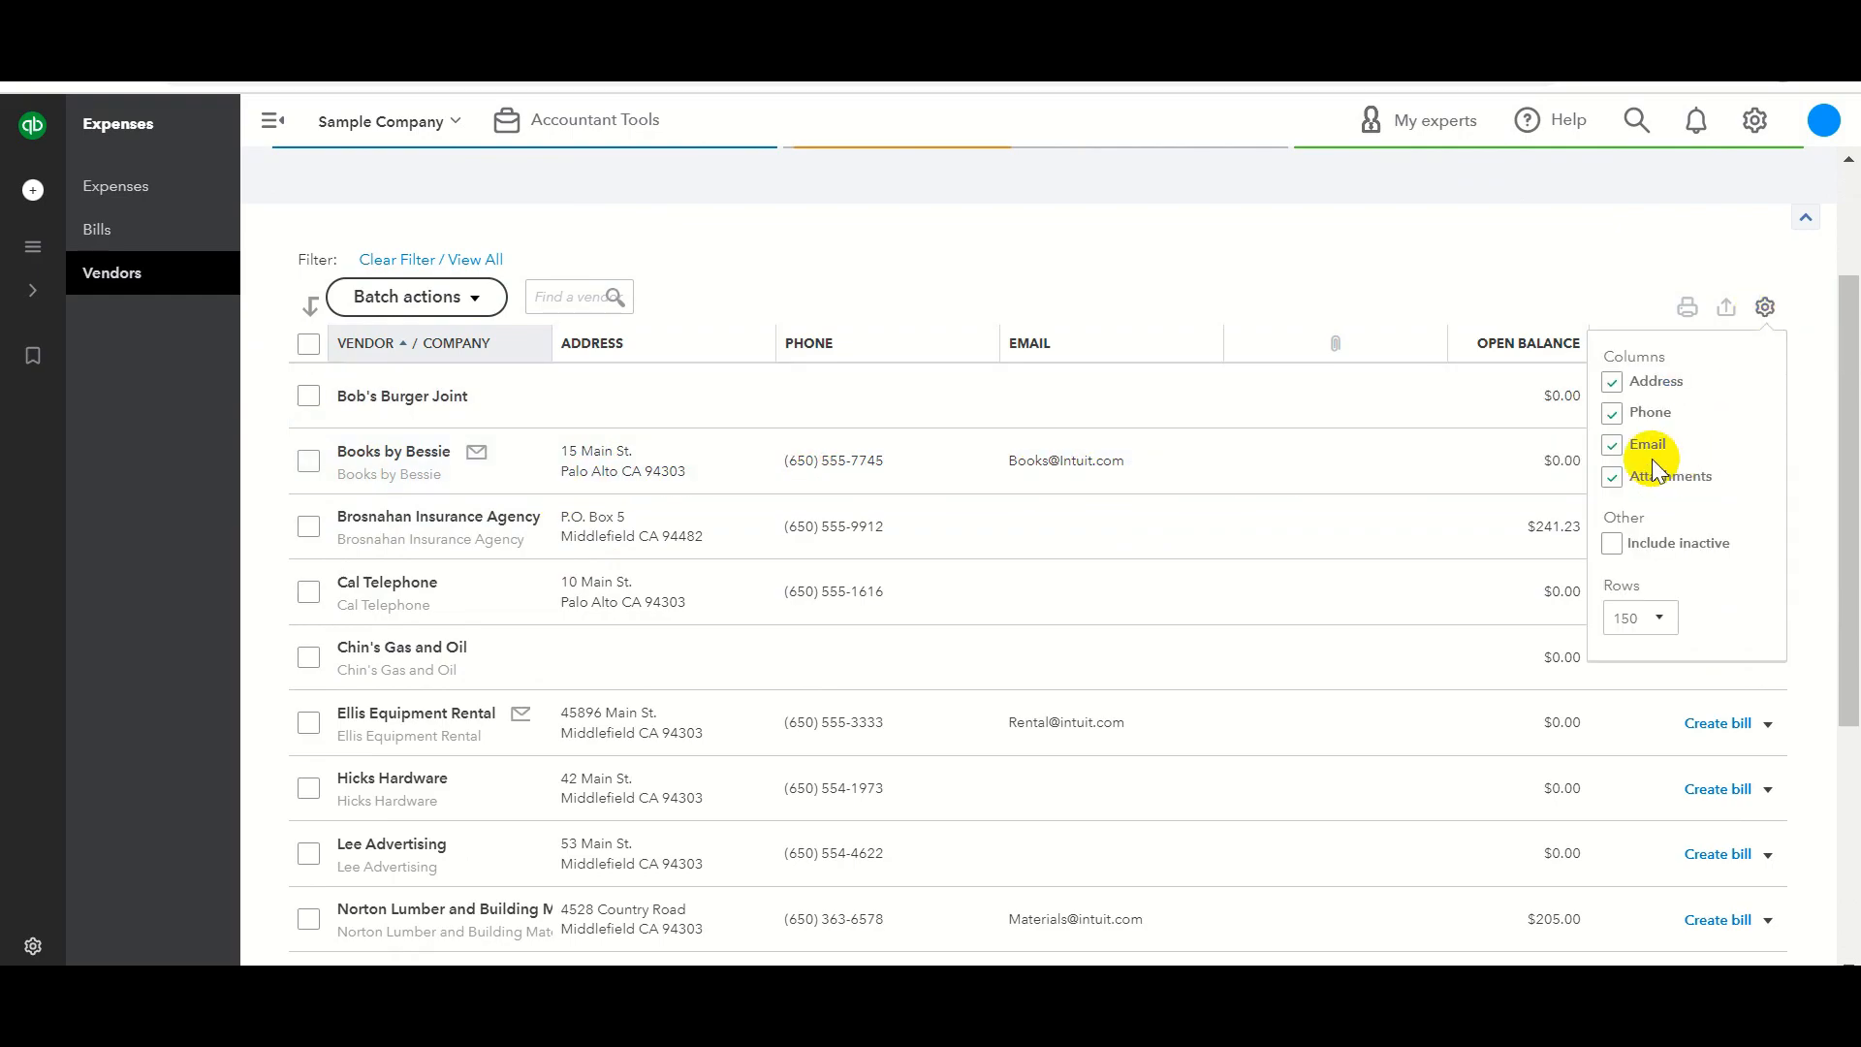
click(1613, 445)
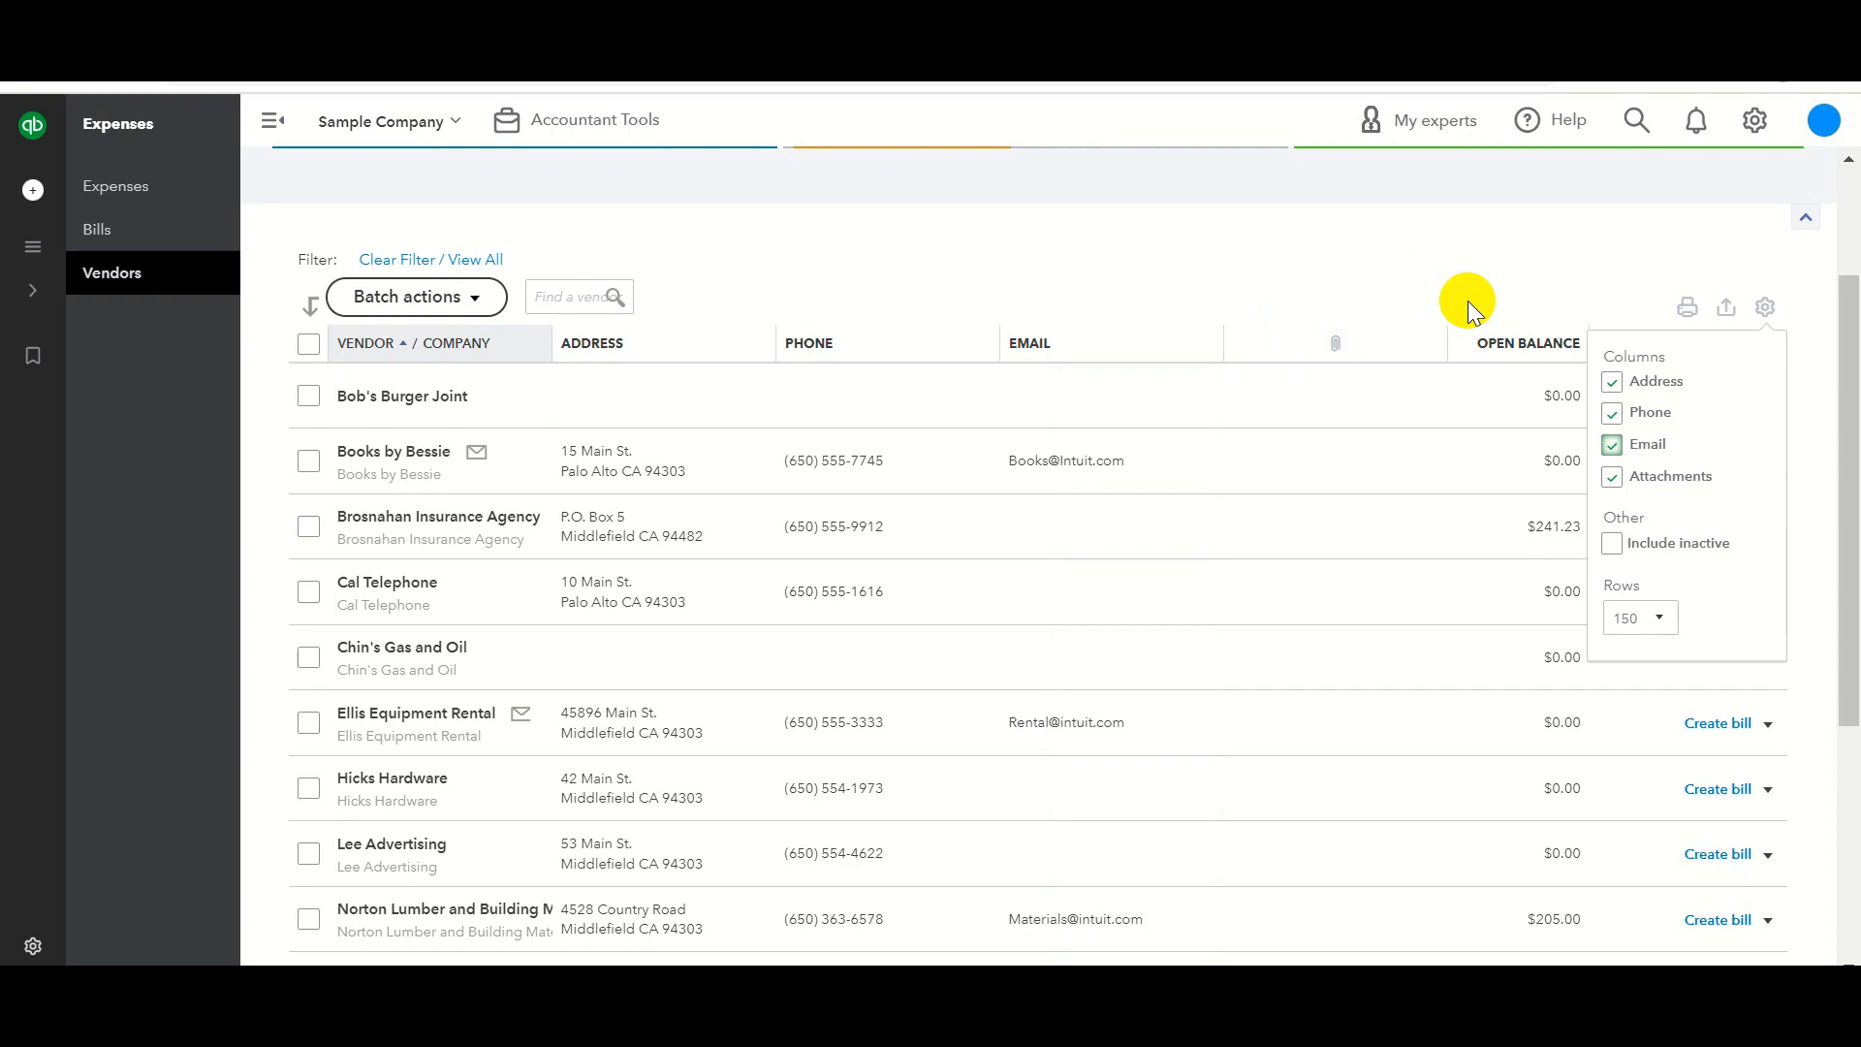
scroll(1467, 300, up, 2)
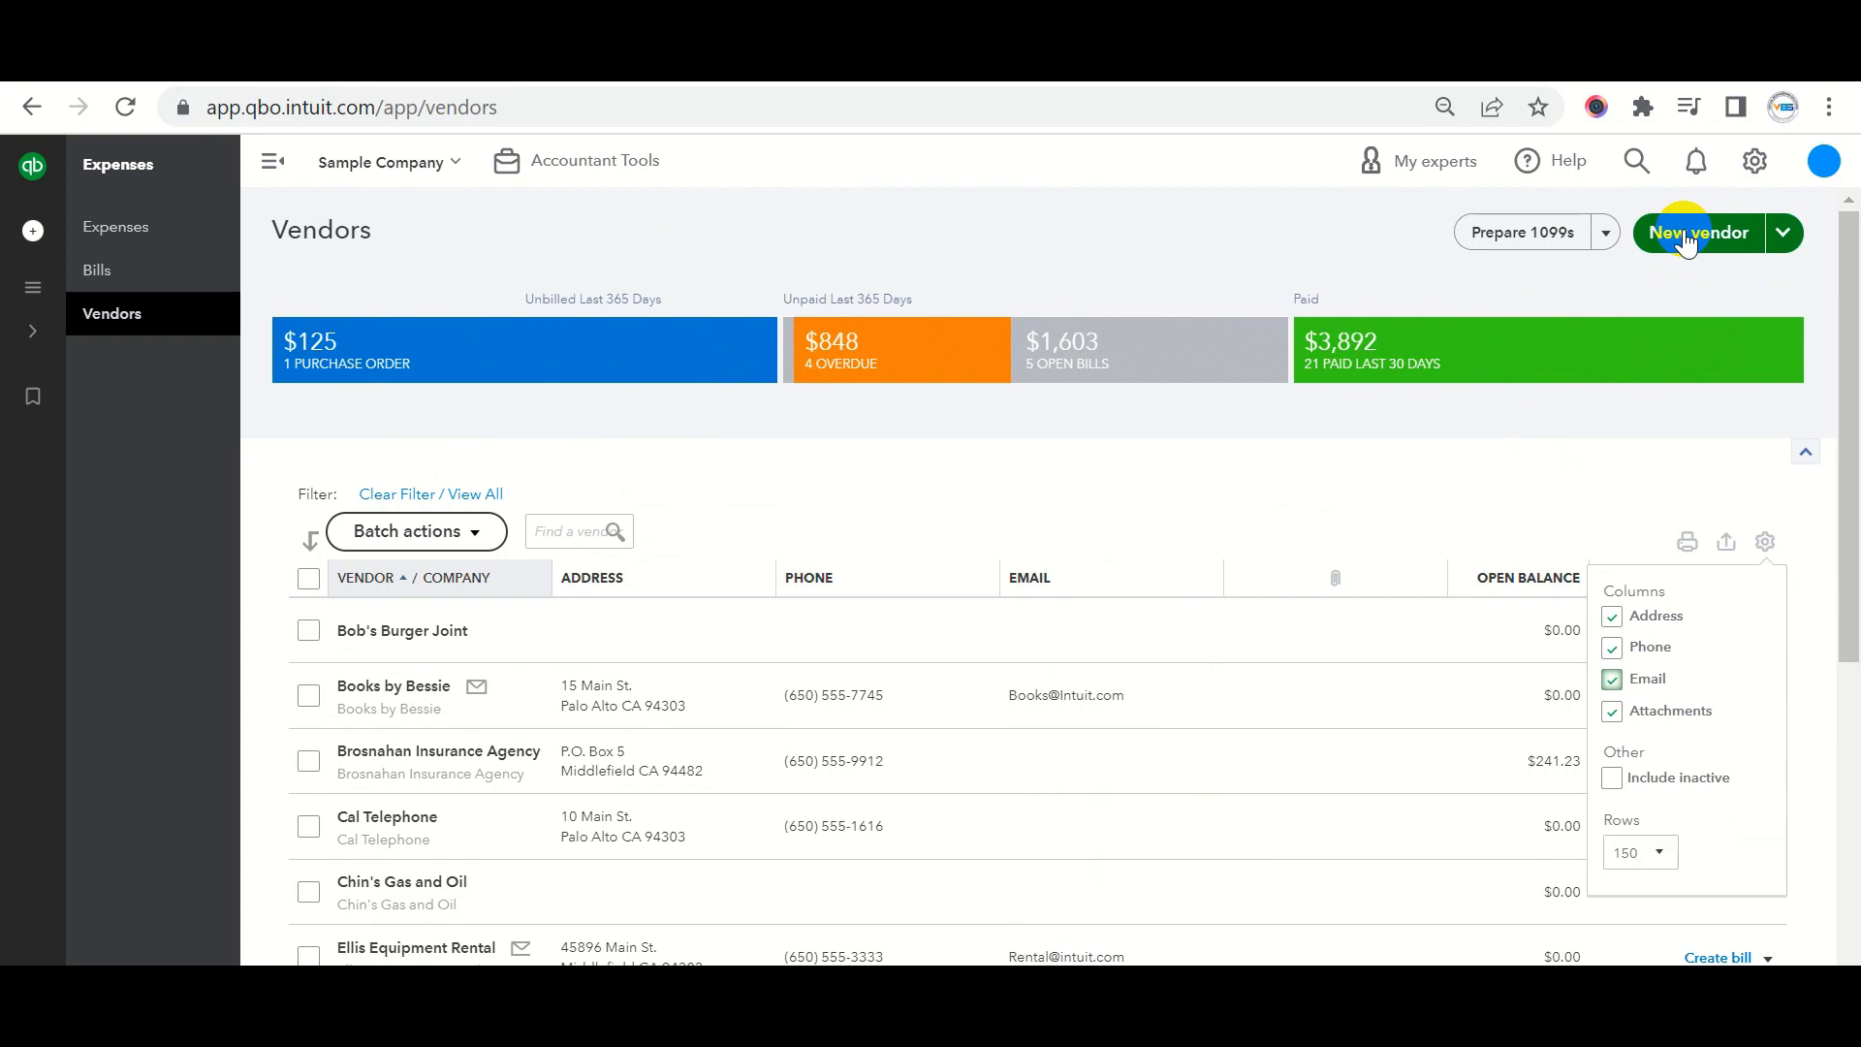
Start a new vendor and enter 'ABC Company' as the company name.
click(1686, 234)
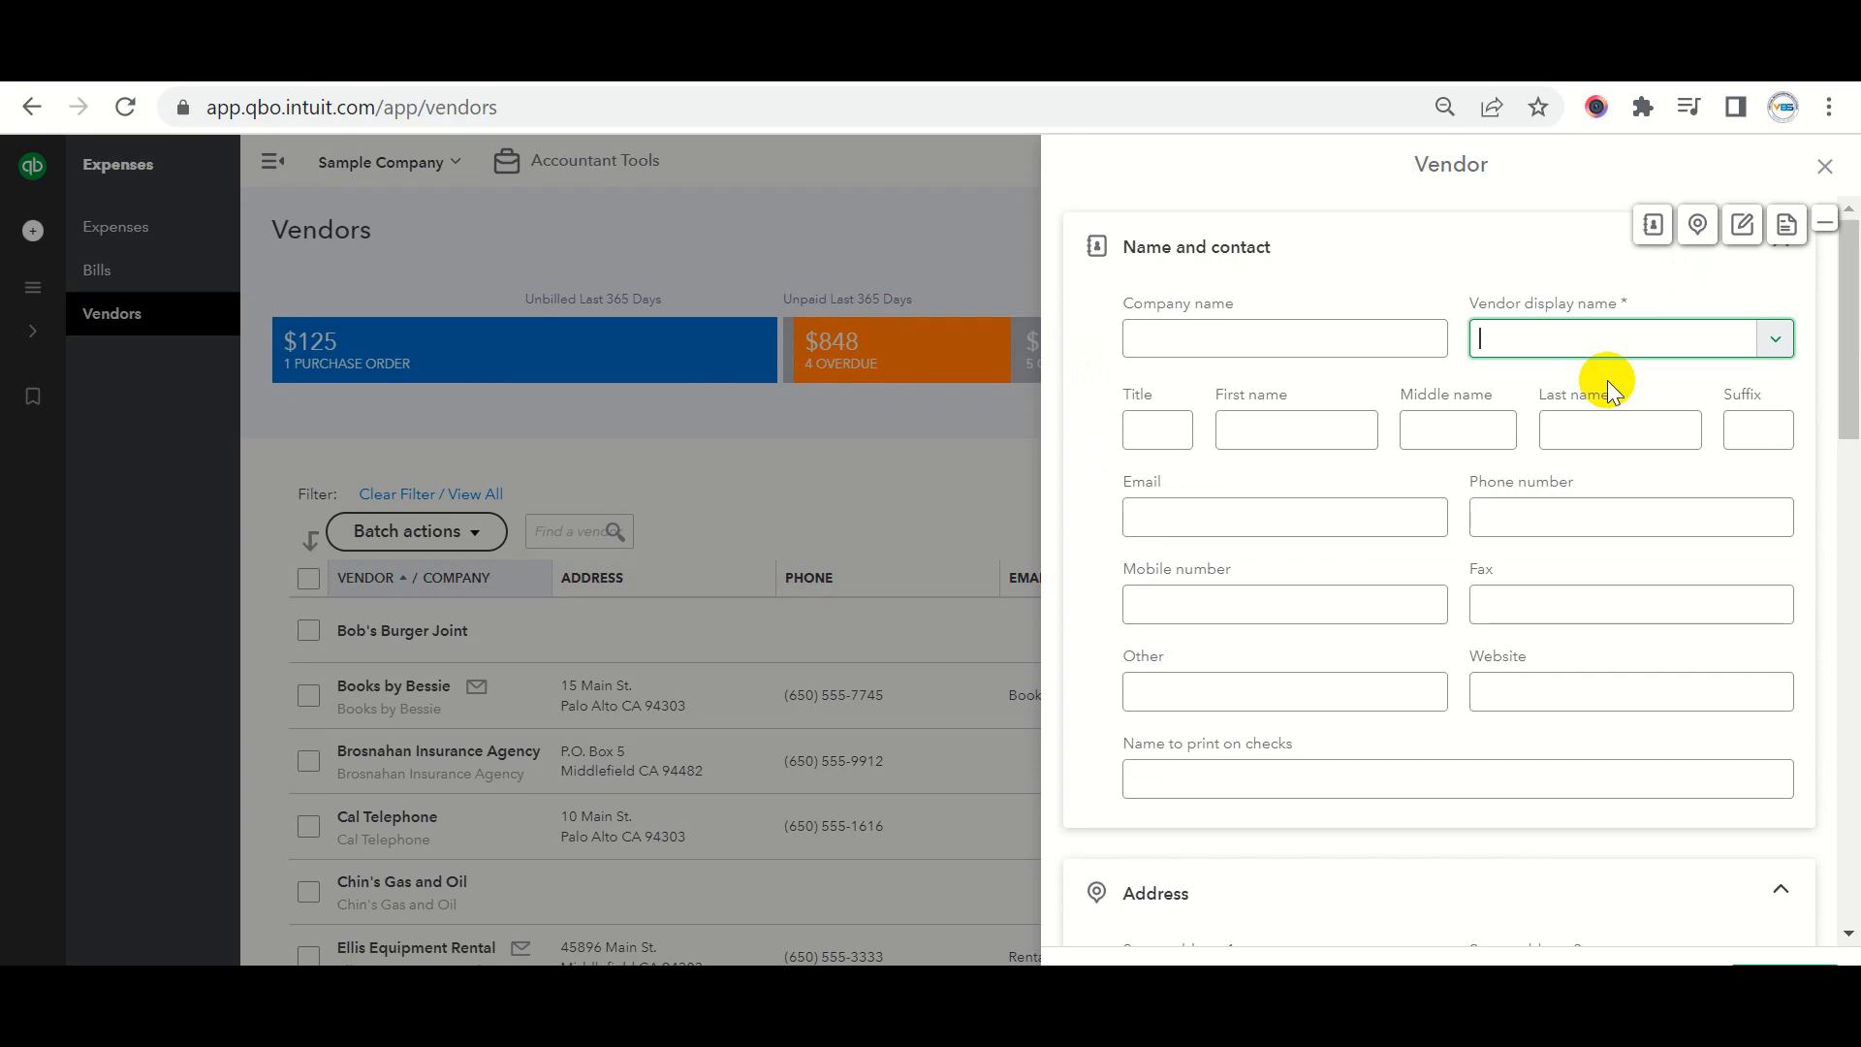
click(1158, 344)
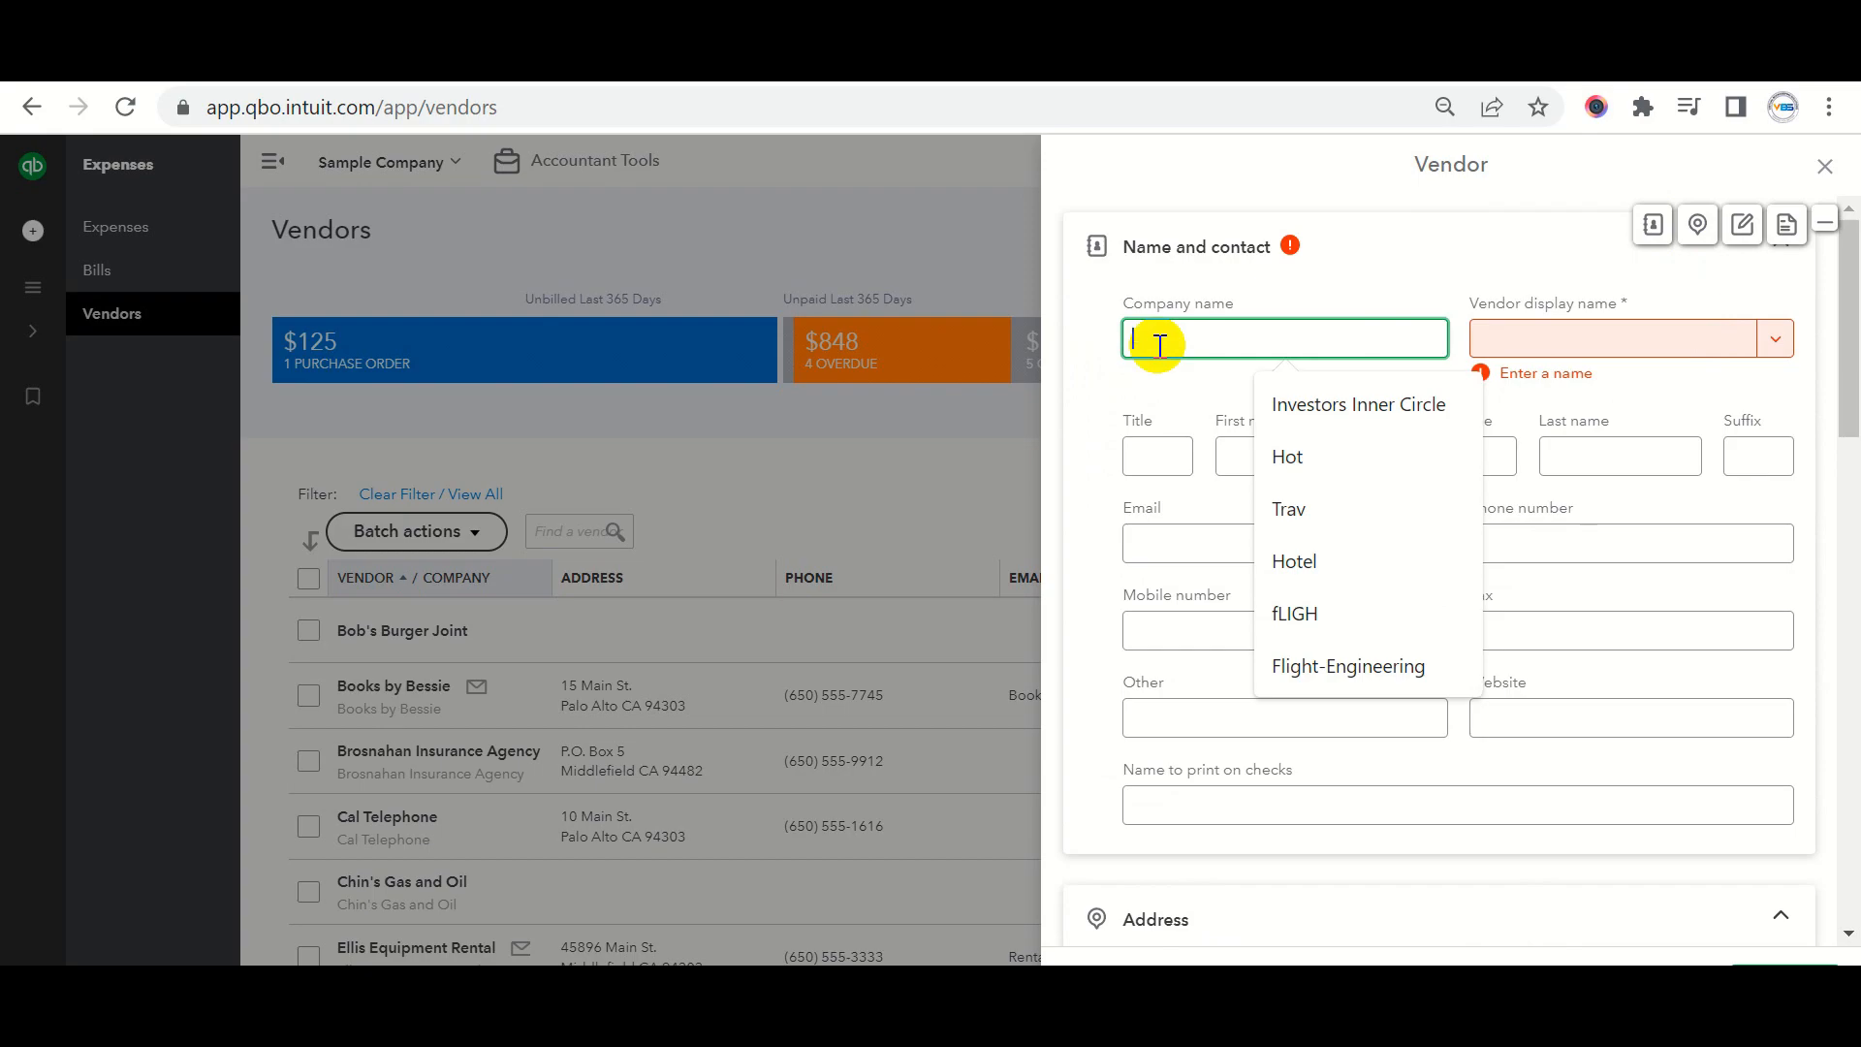
text(Ab)
key(BackSpace)
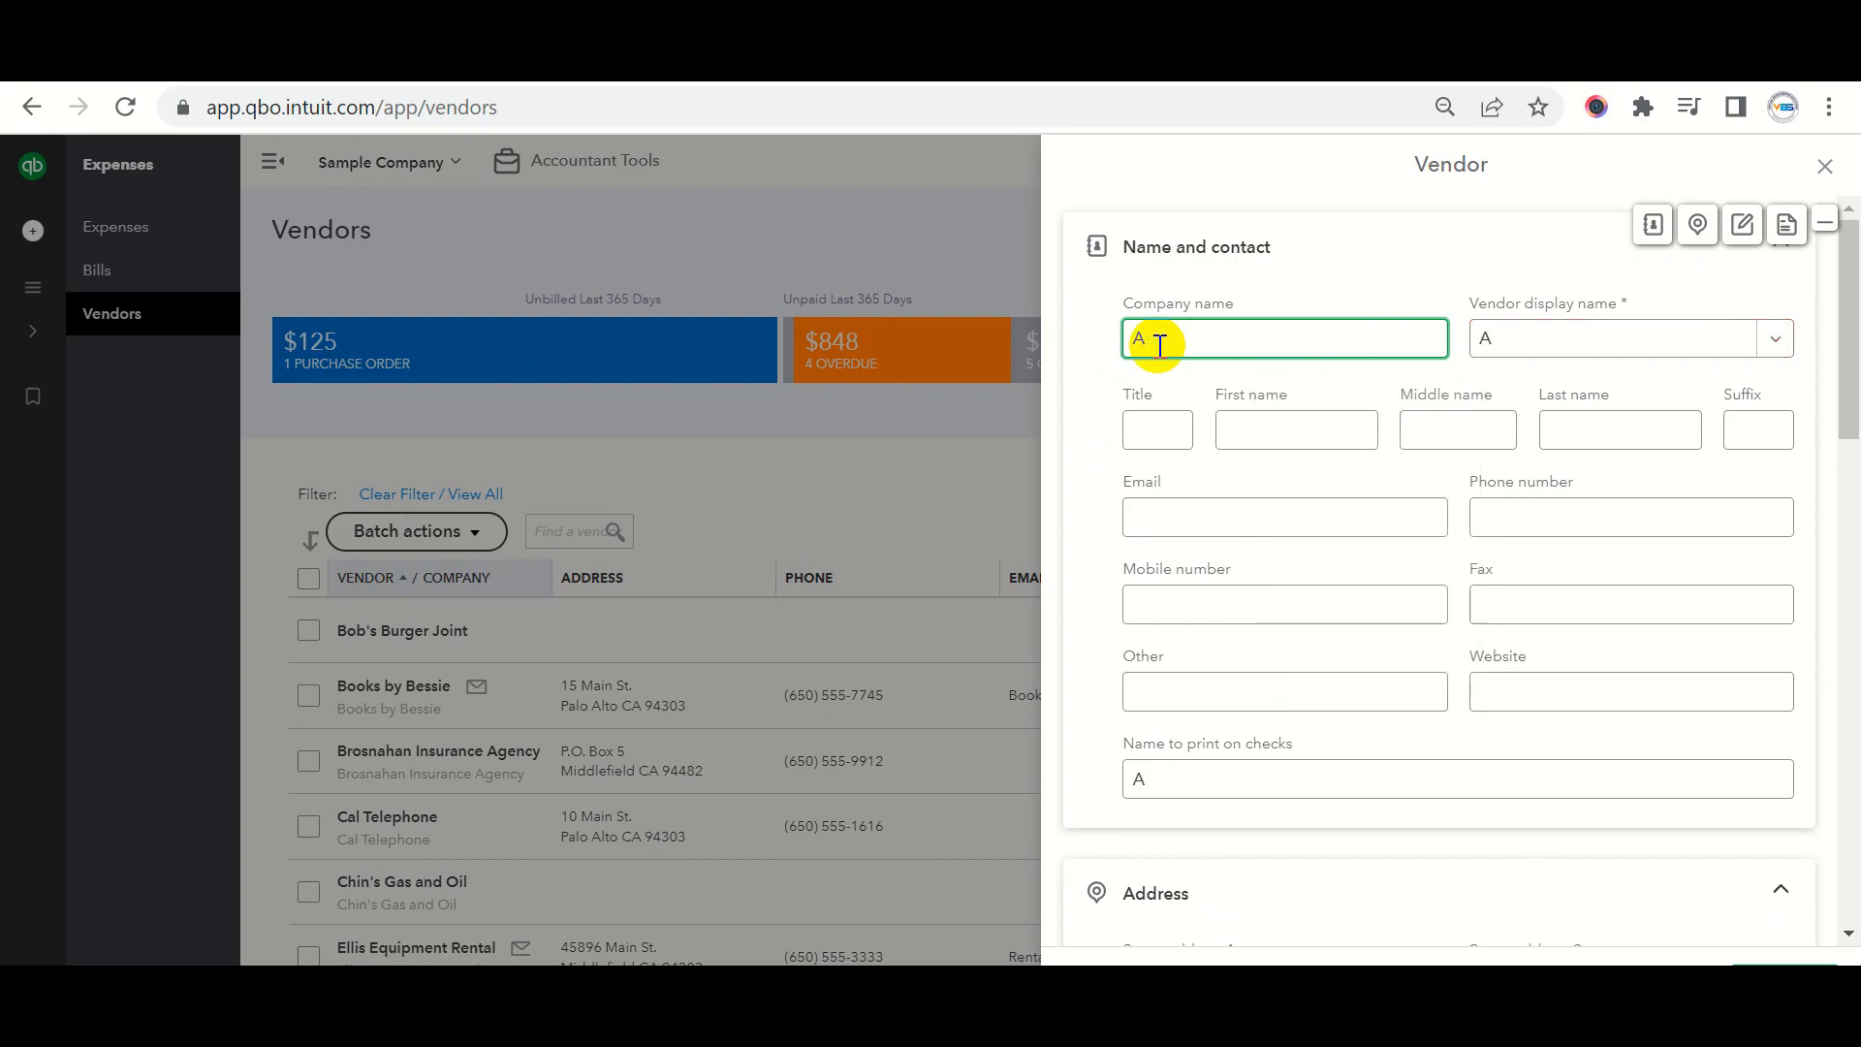
text(BC Co)
key(BackSpace)
text(pm)
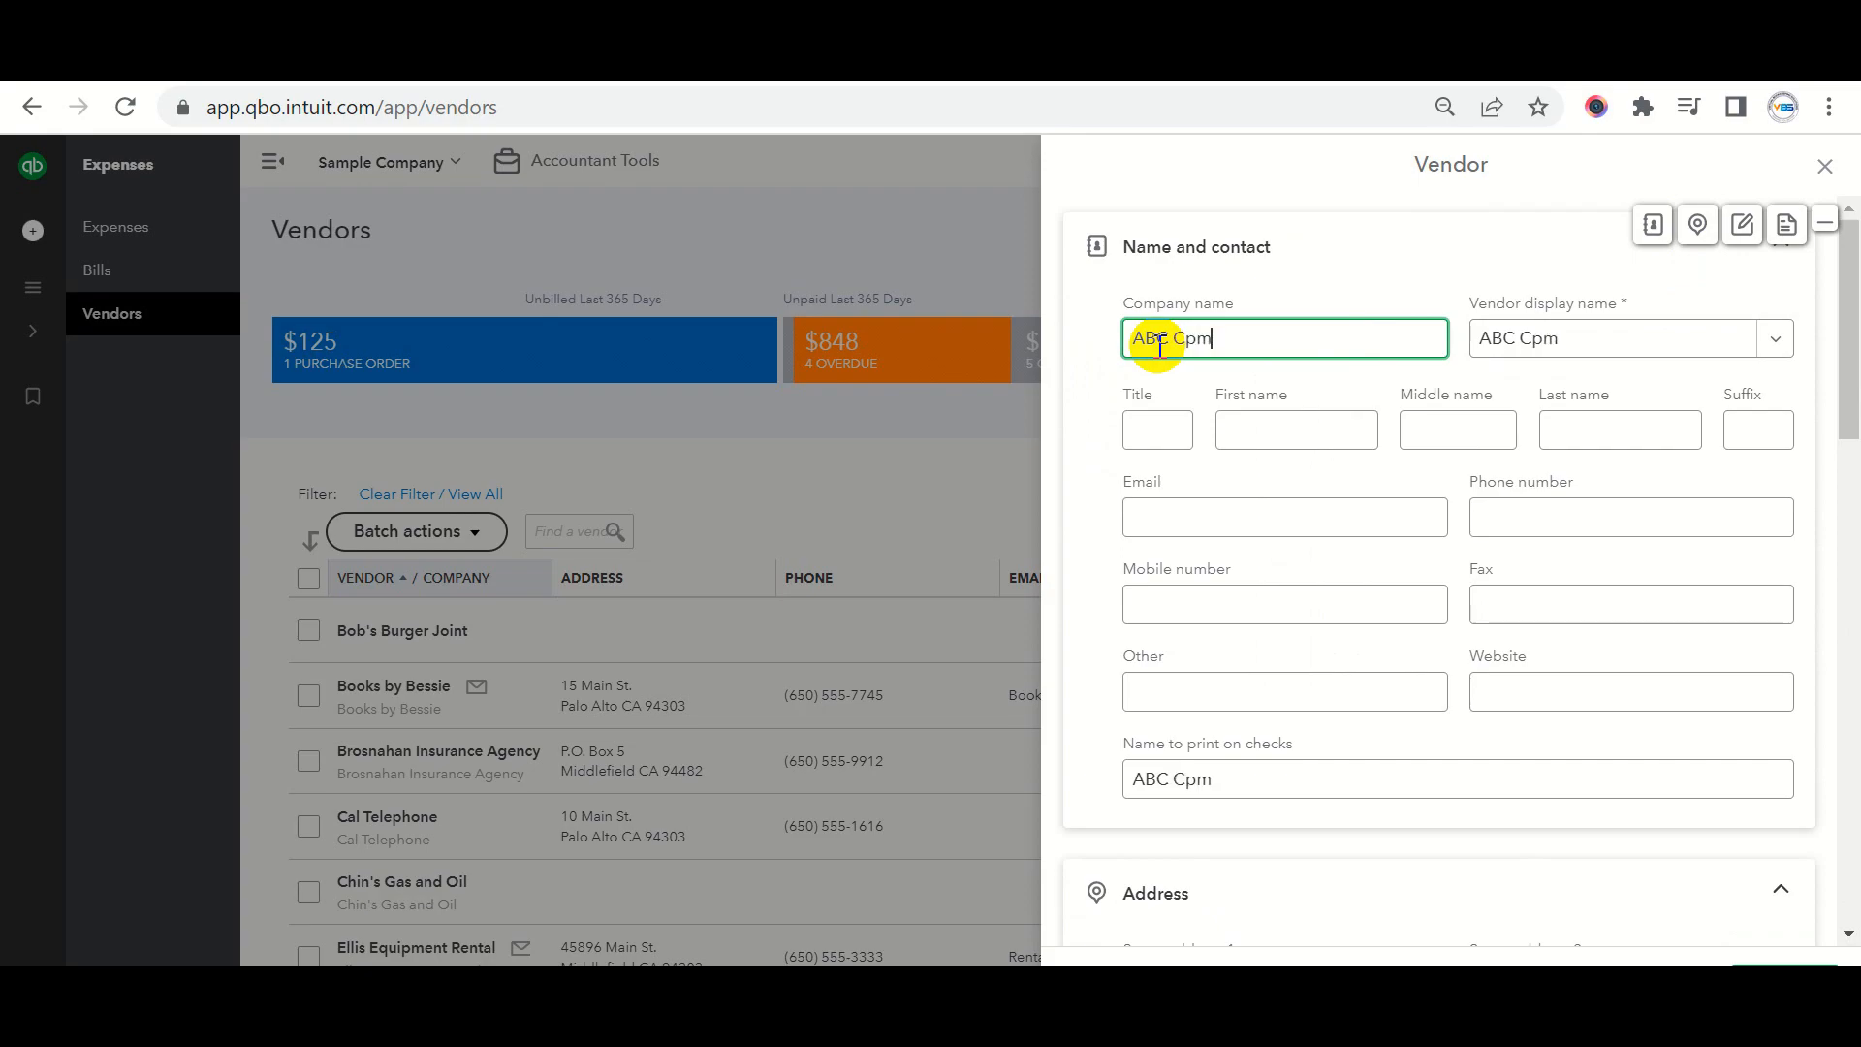
key(BackSpace)
key(BackSpace)
text(ompany)
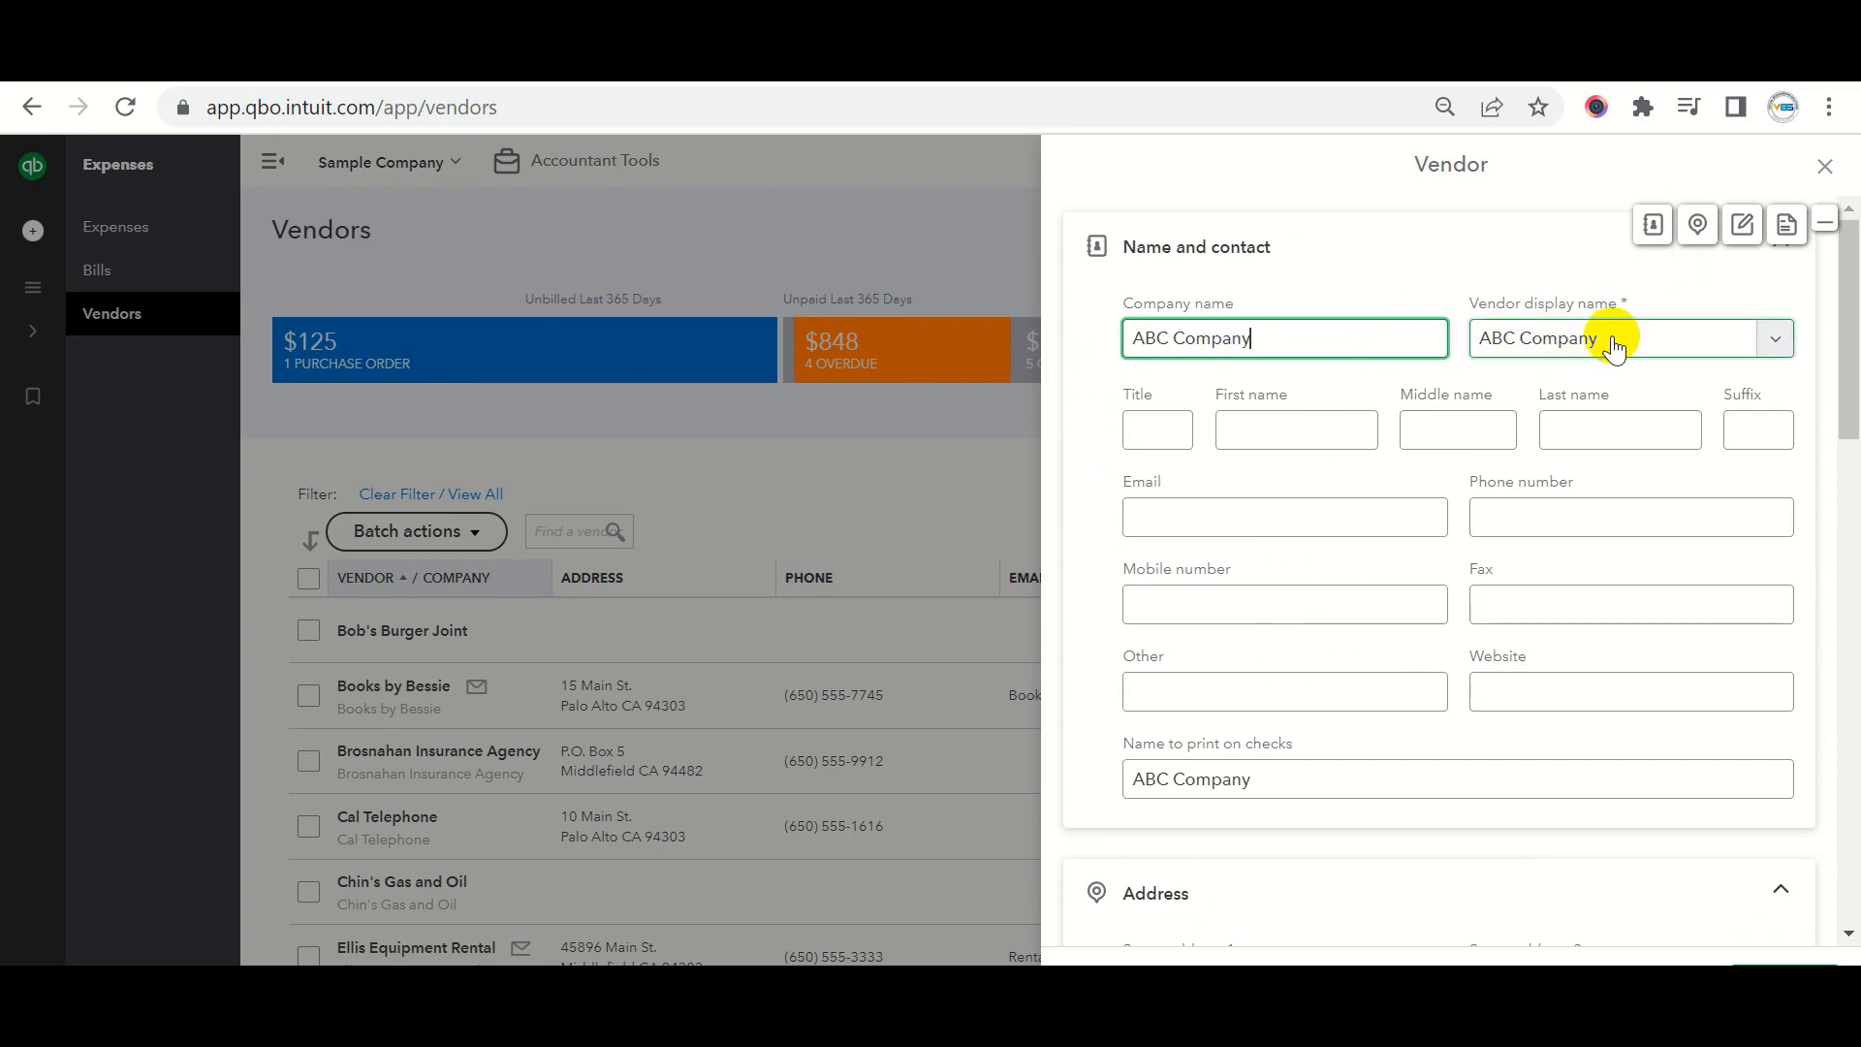
Enter 'ABC' as the first name and 'Company' as the middle name.
click(1295, 430)
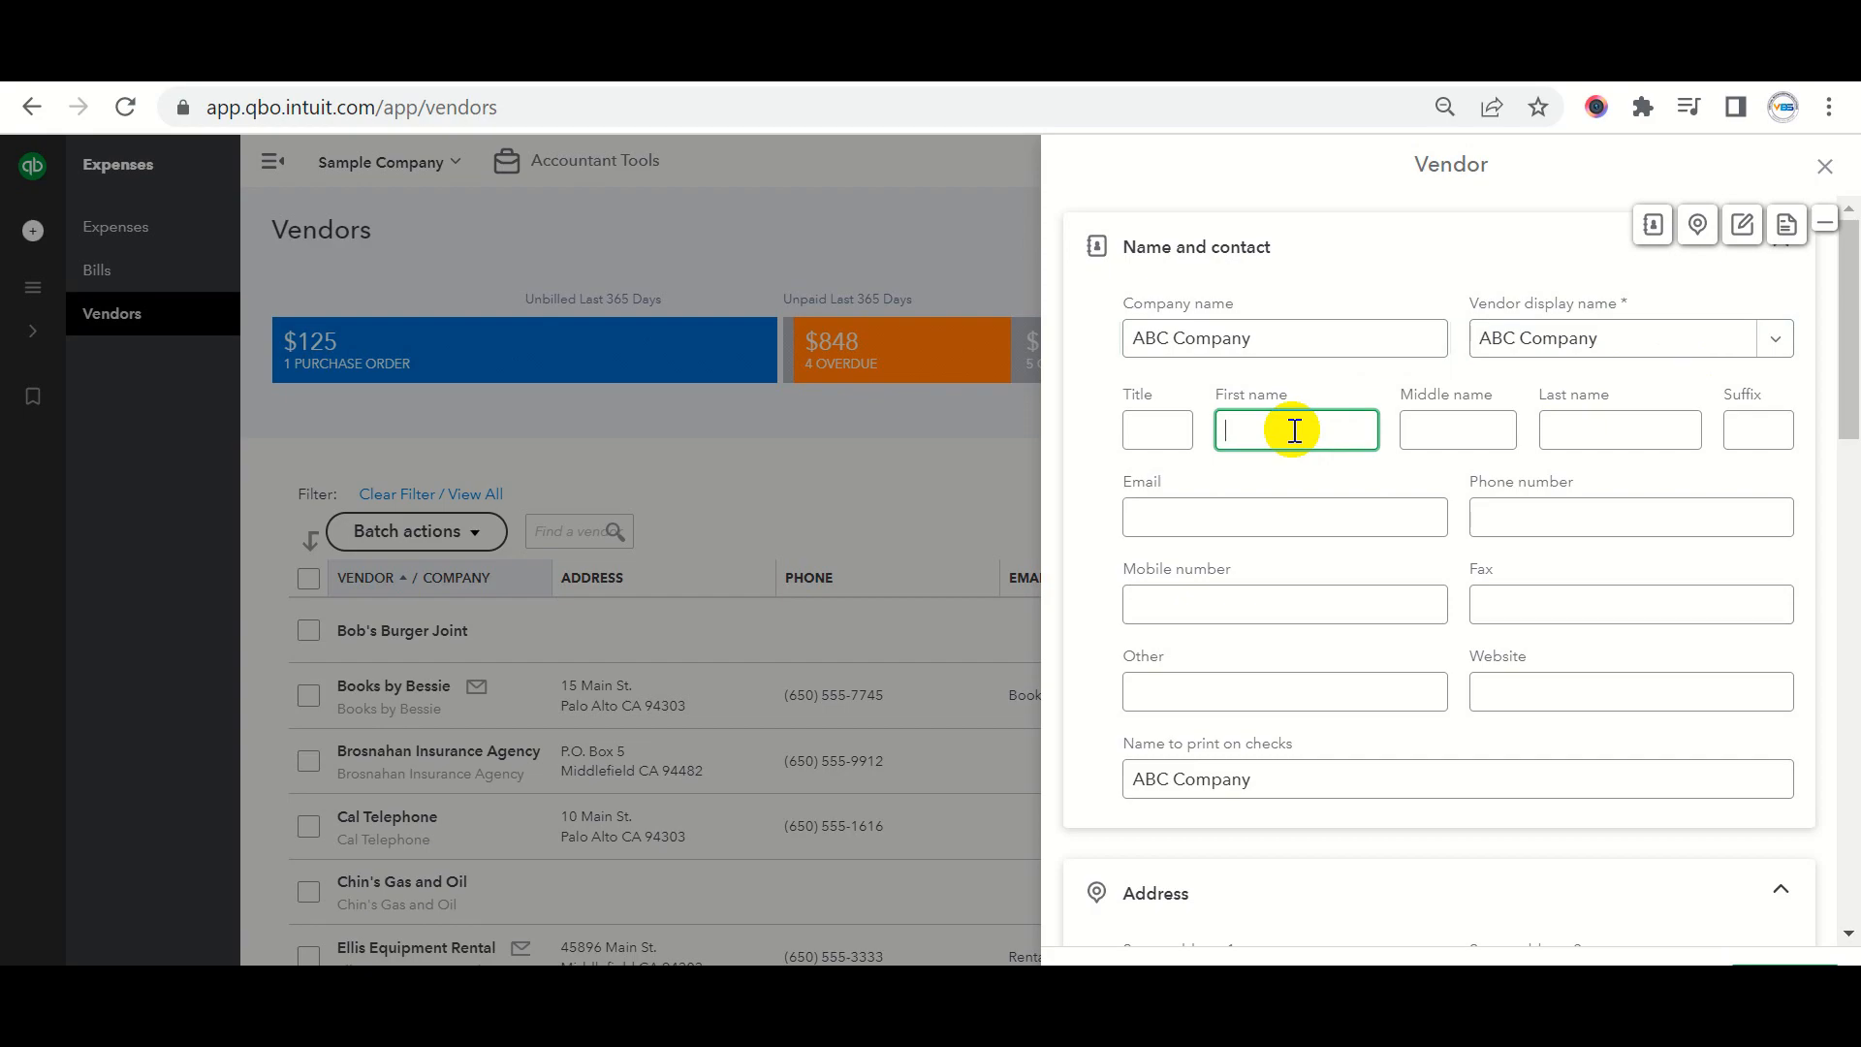
text(ABC)
key(Tab)
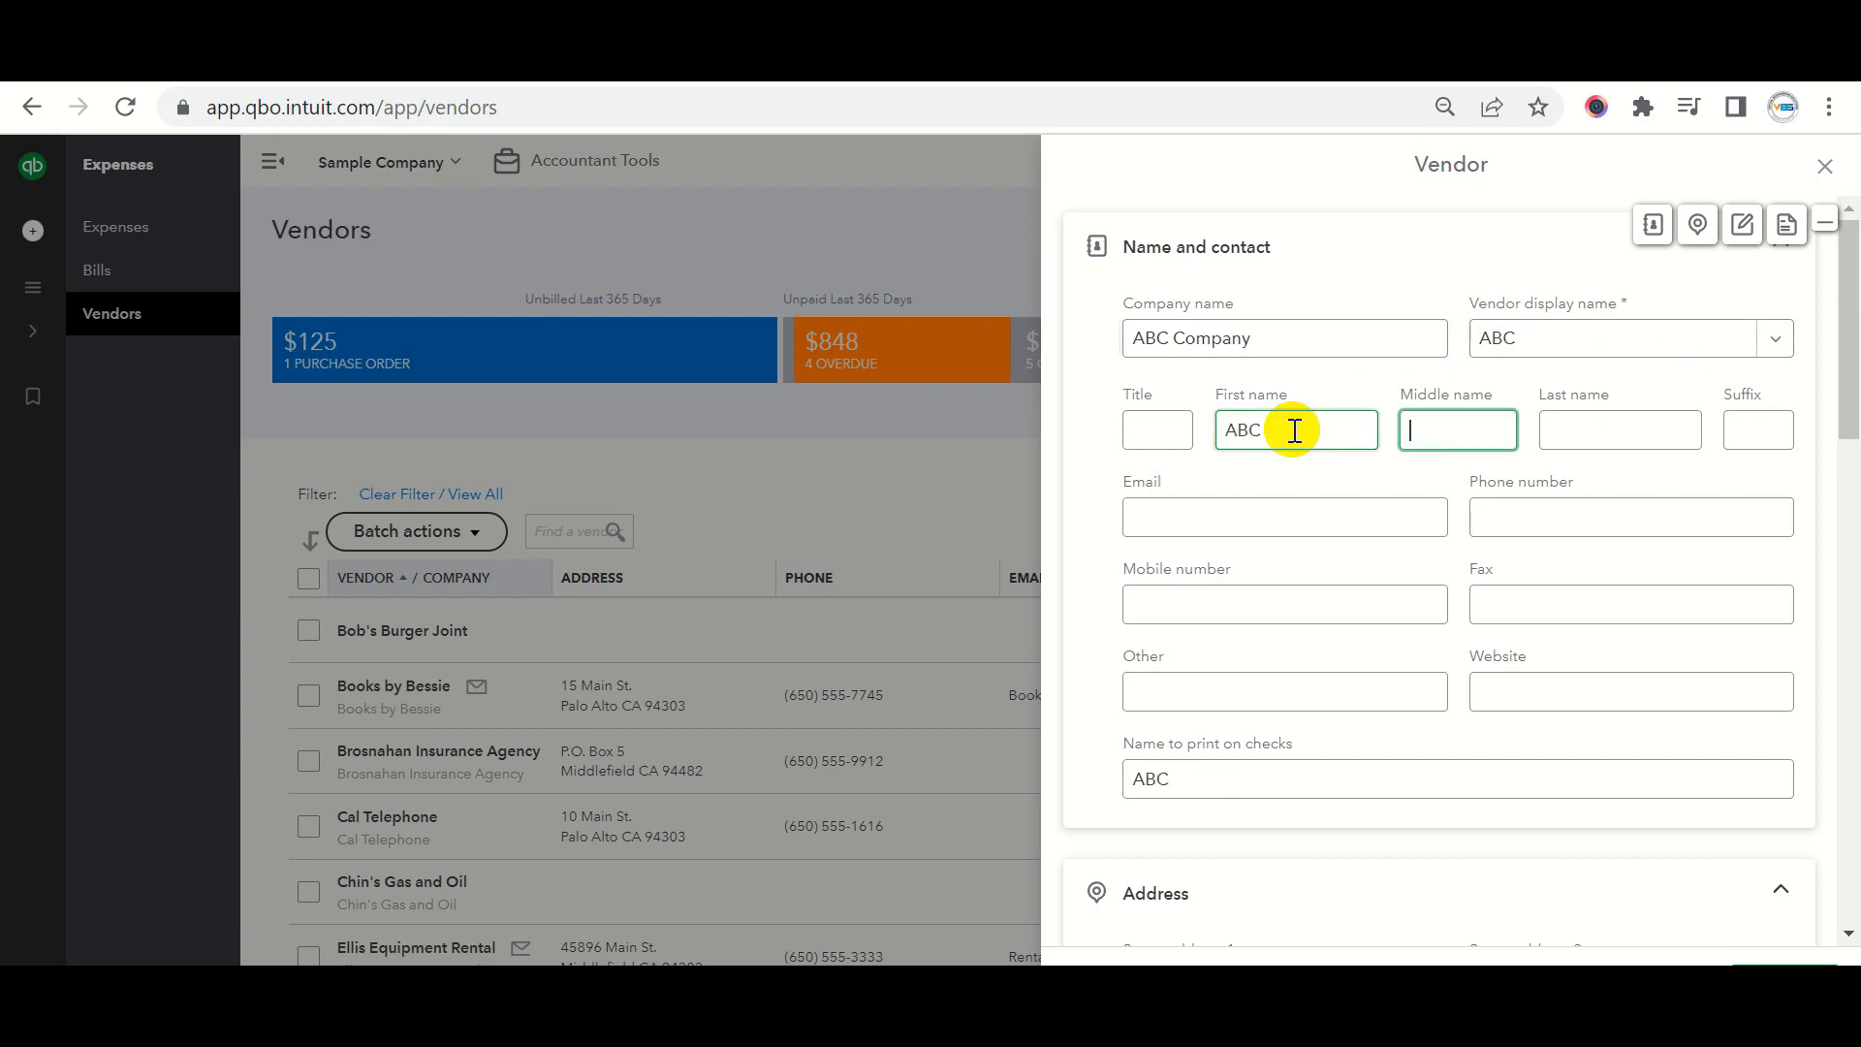
text(Cp,)
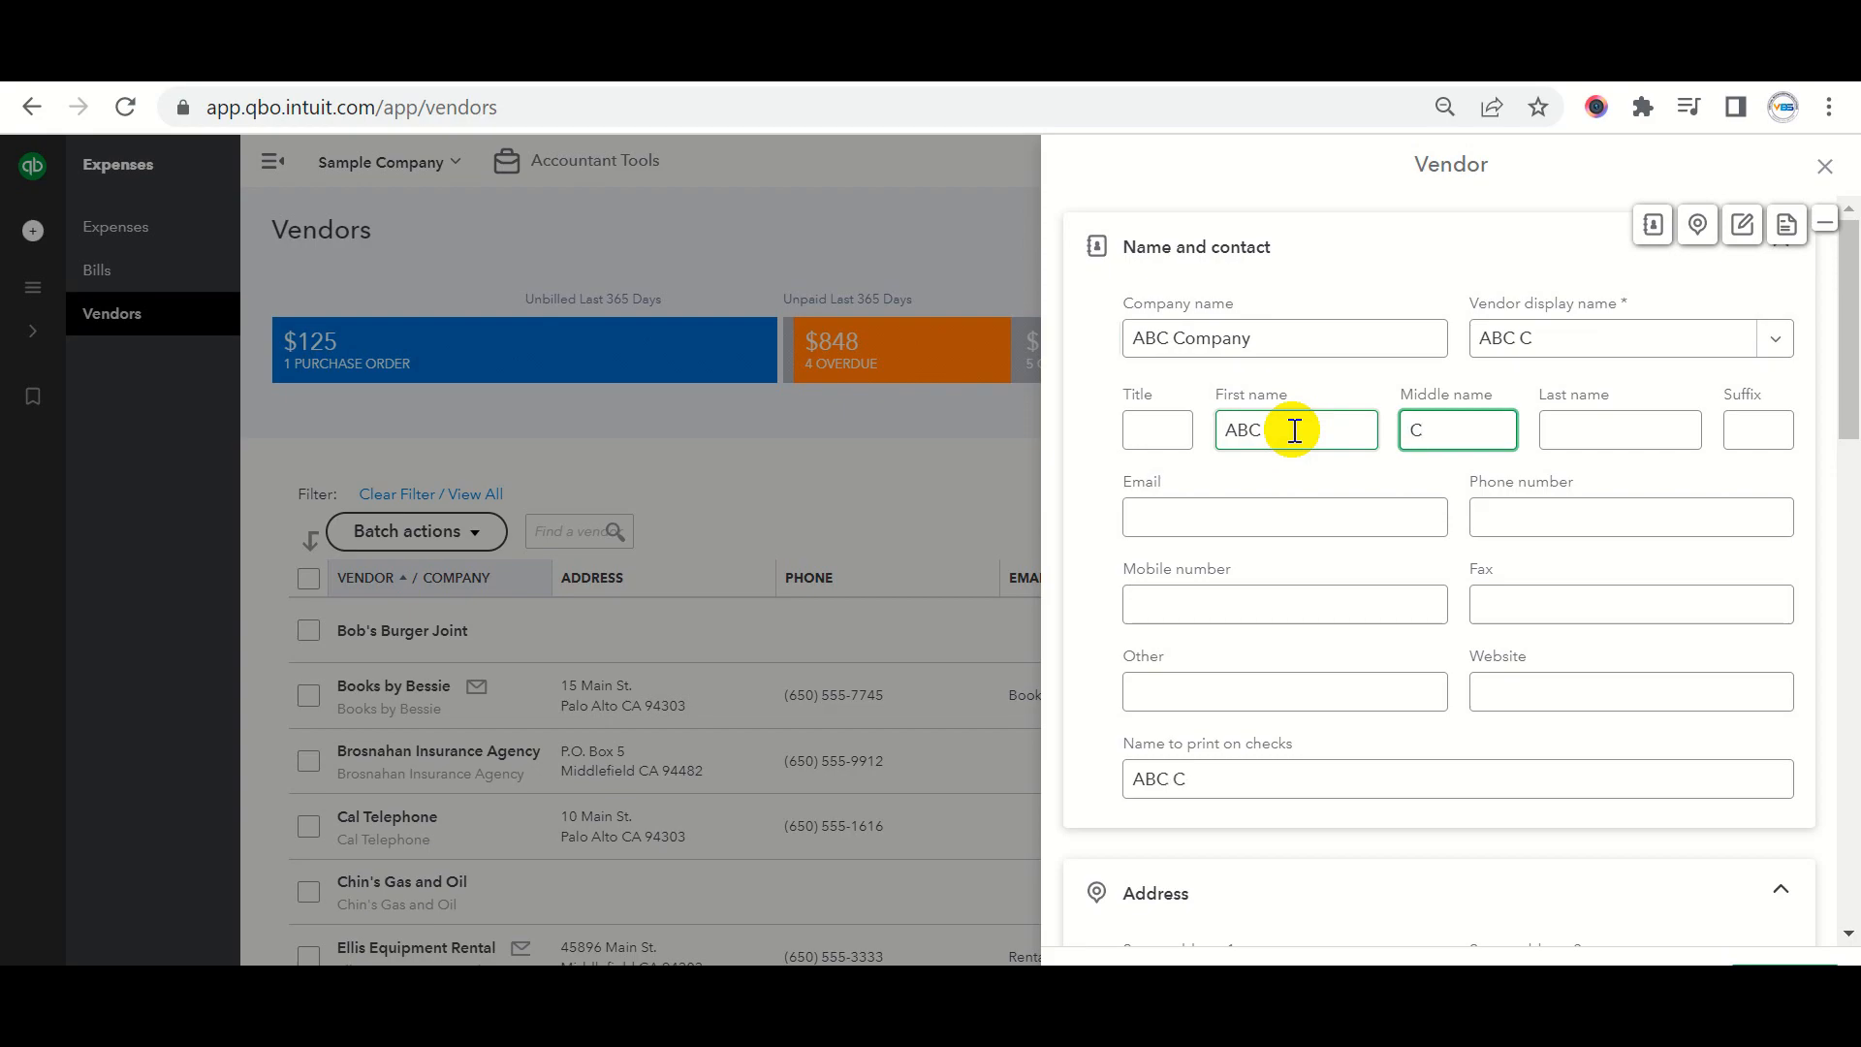
key(BackSpace)
key(BackSpace)
text(ompany)
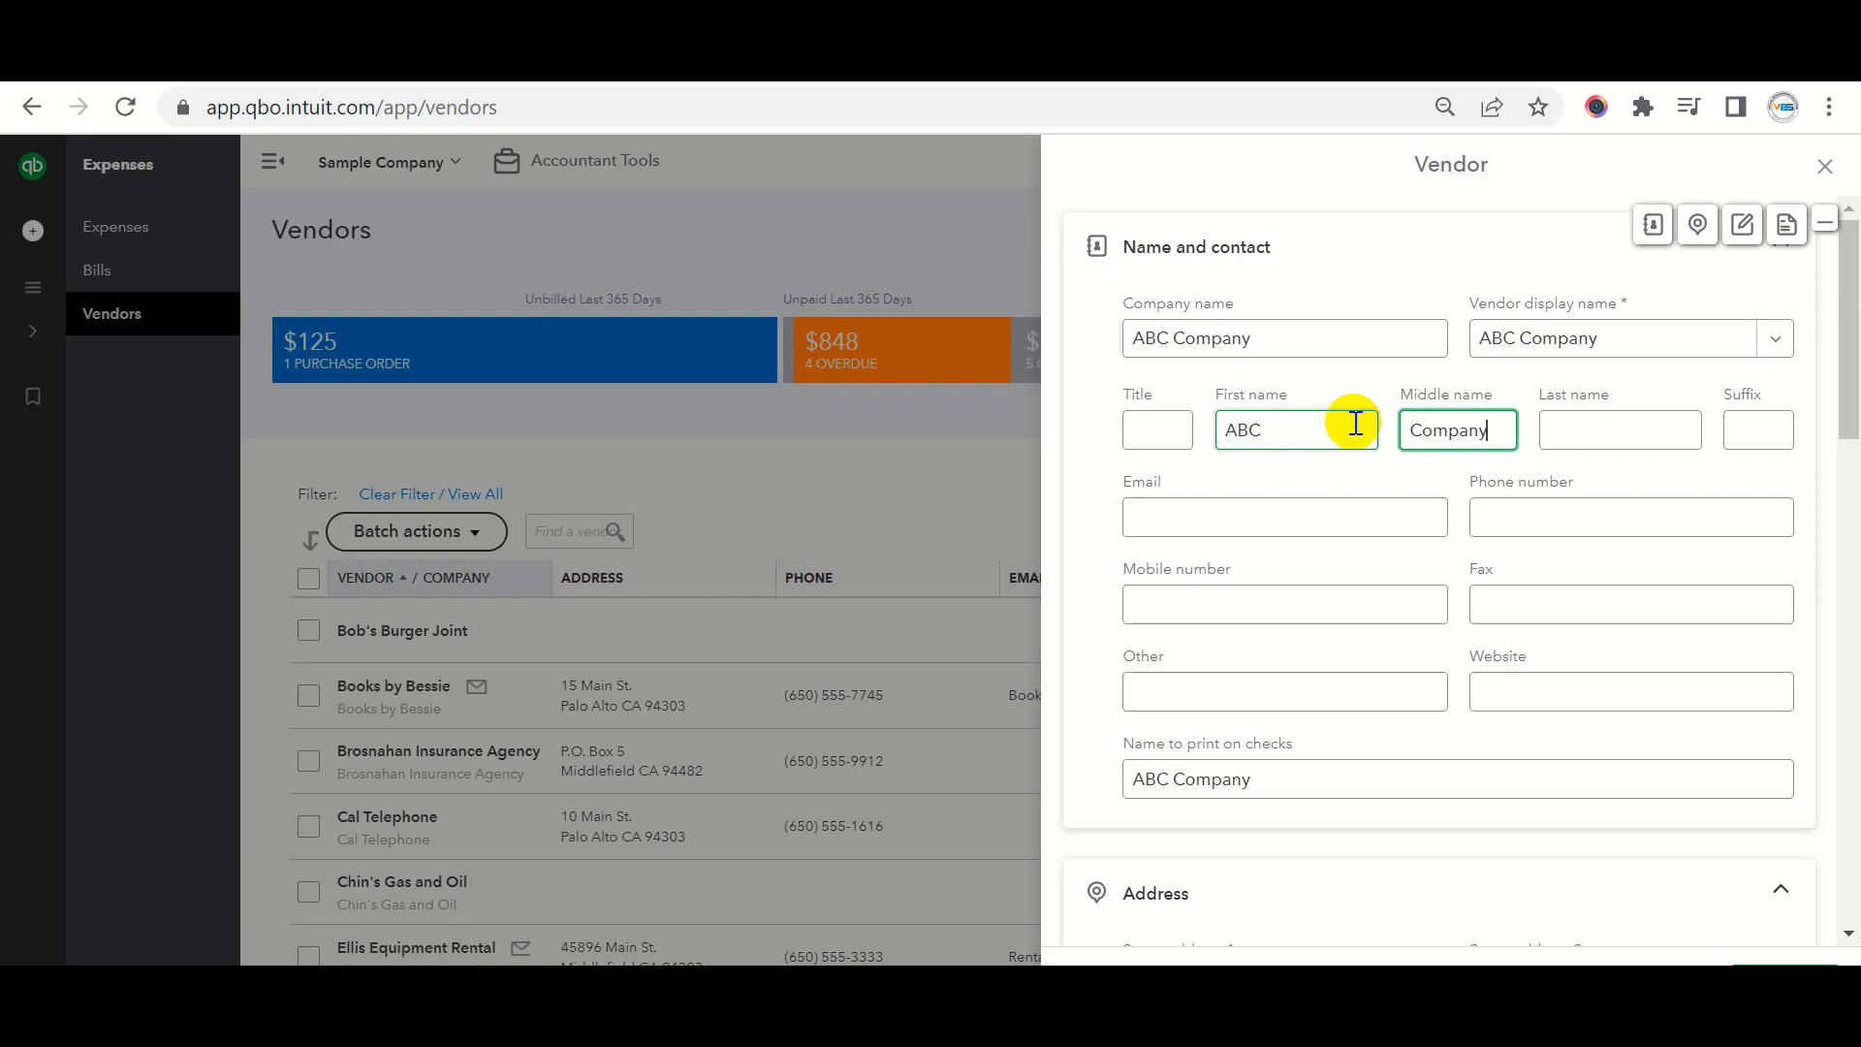
scroll(1328, 482, down, 2)
scroll(1322, 474, up, 2)
click(1342, 609)
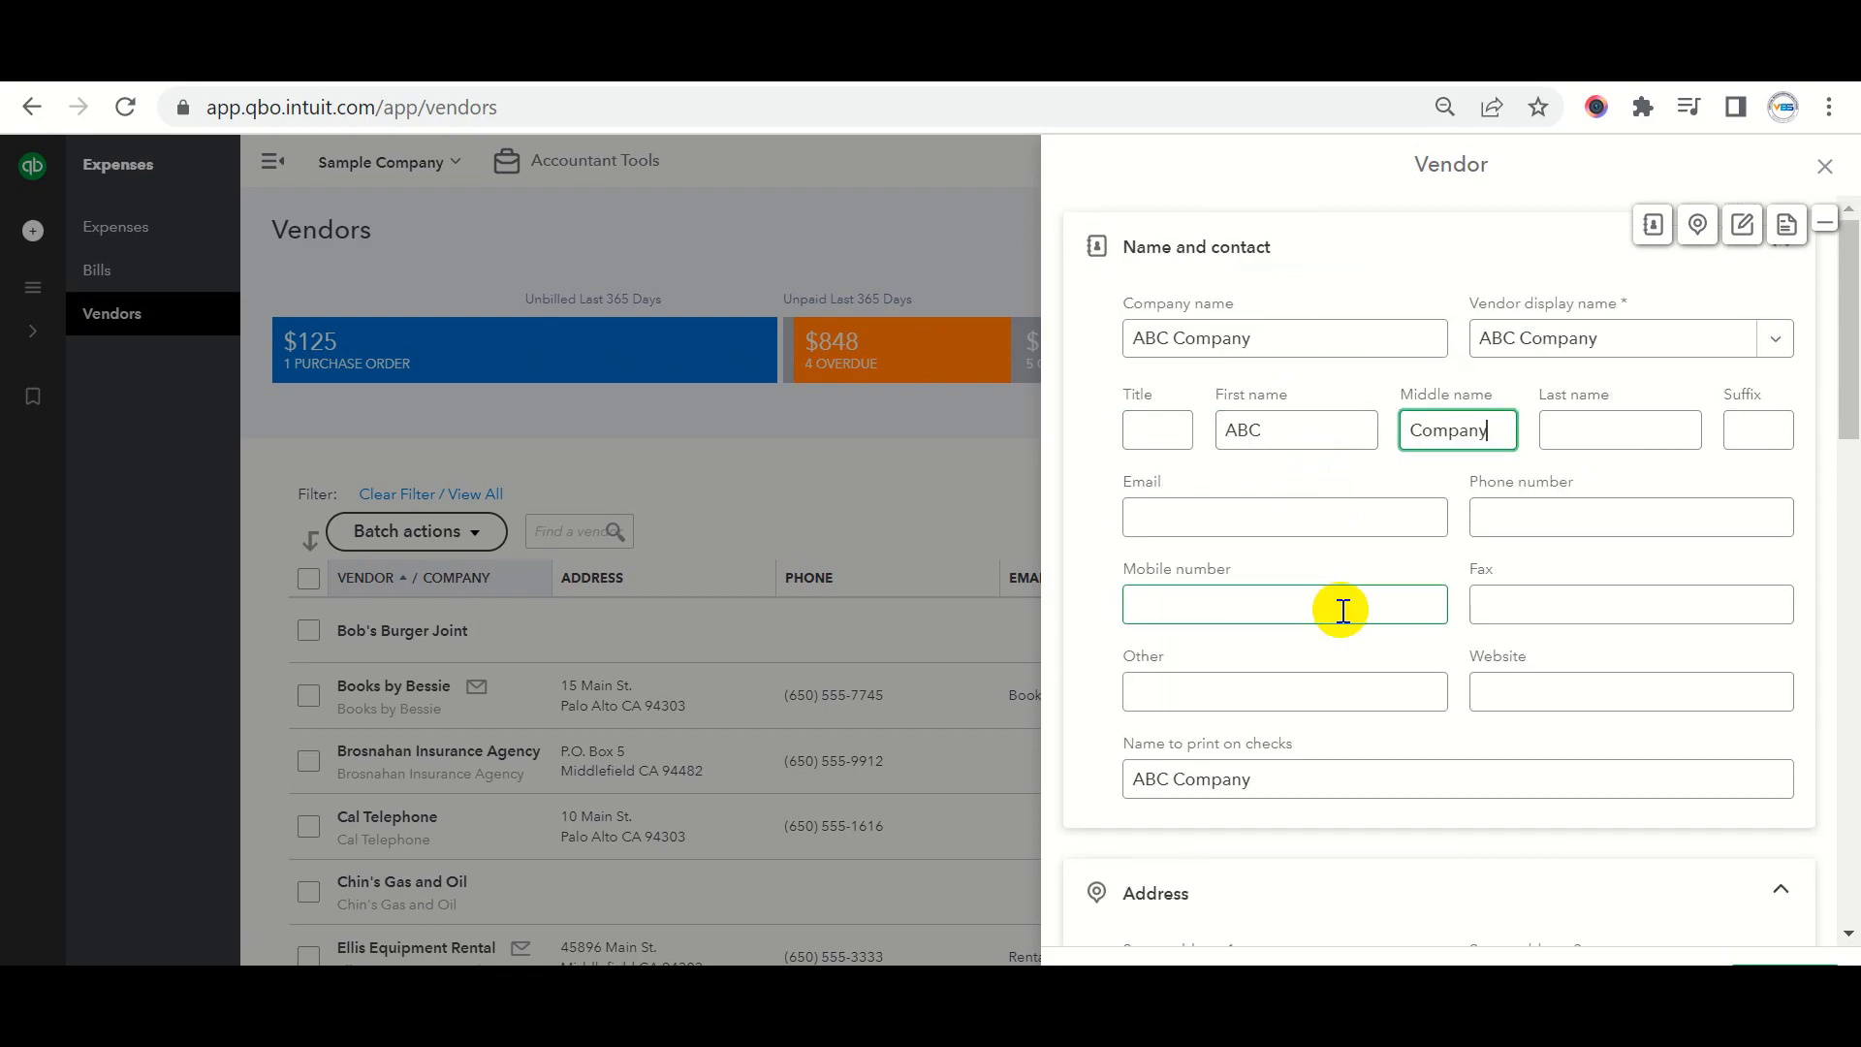
Accept the suggested e-mail and fill in the vendor's phone and mobile numbers.
click(1200, 516)
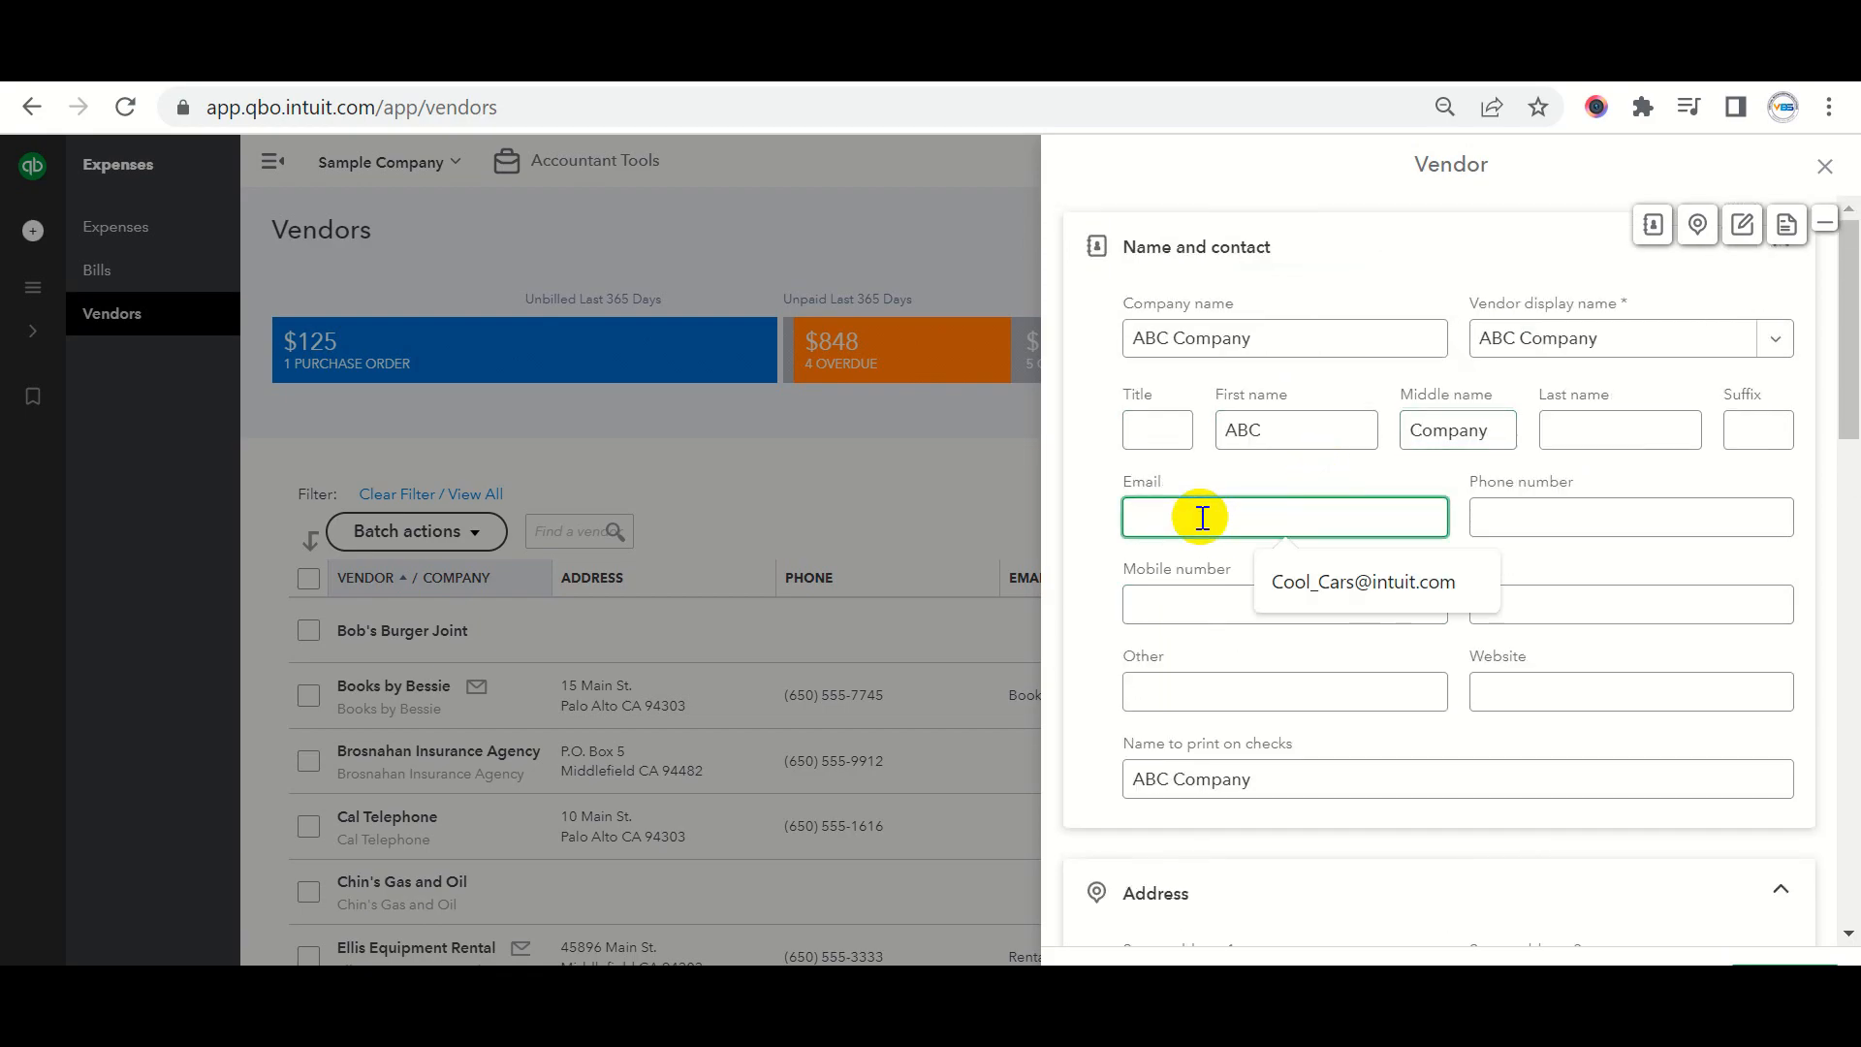
click(1349, 576)
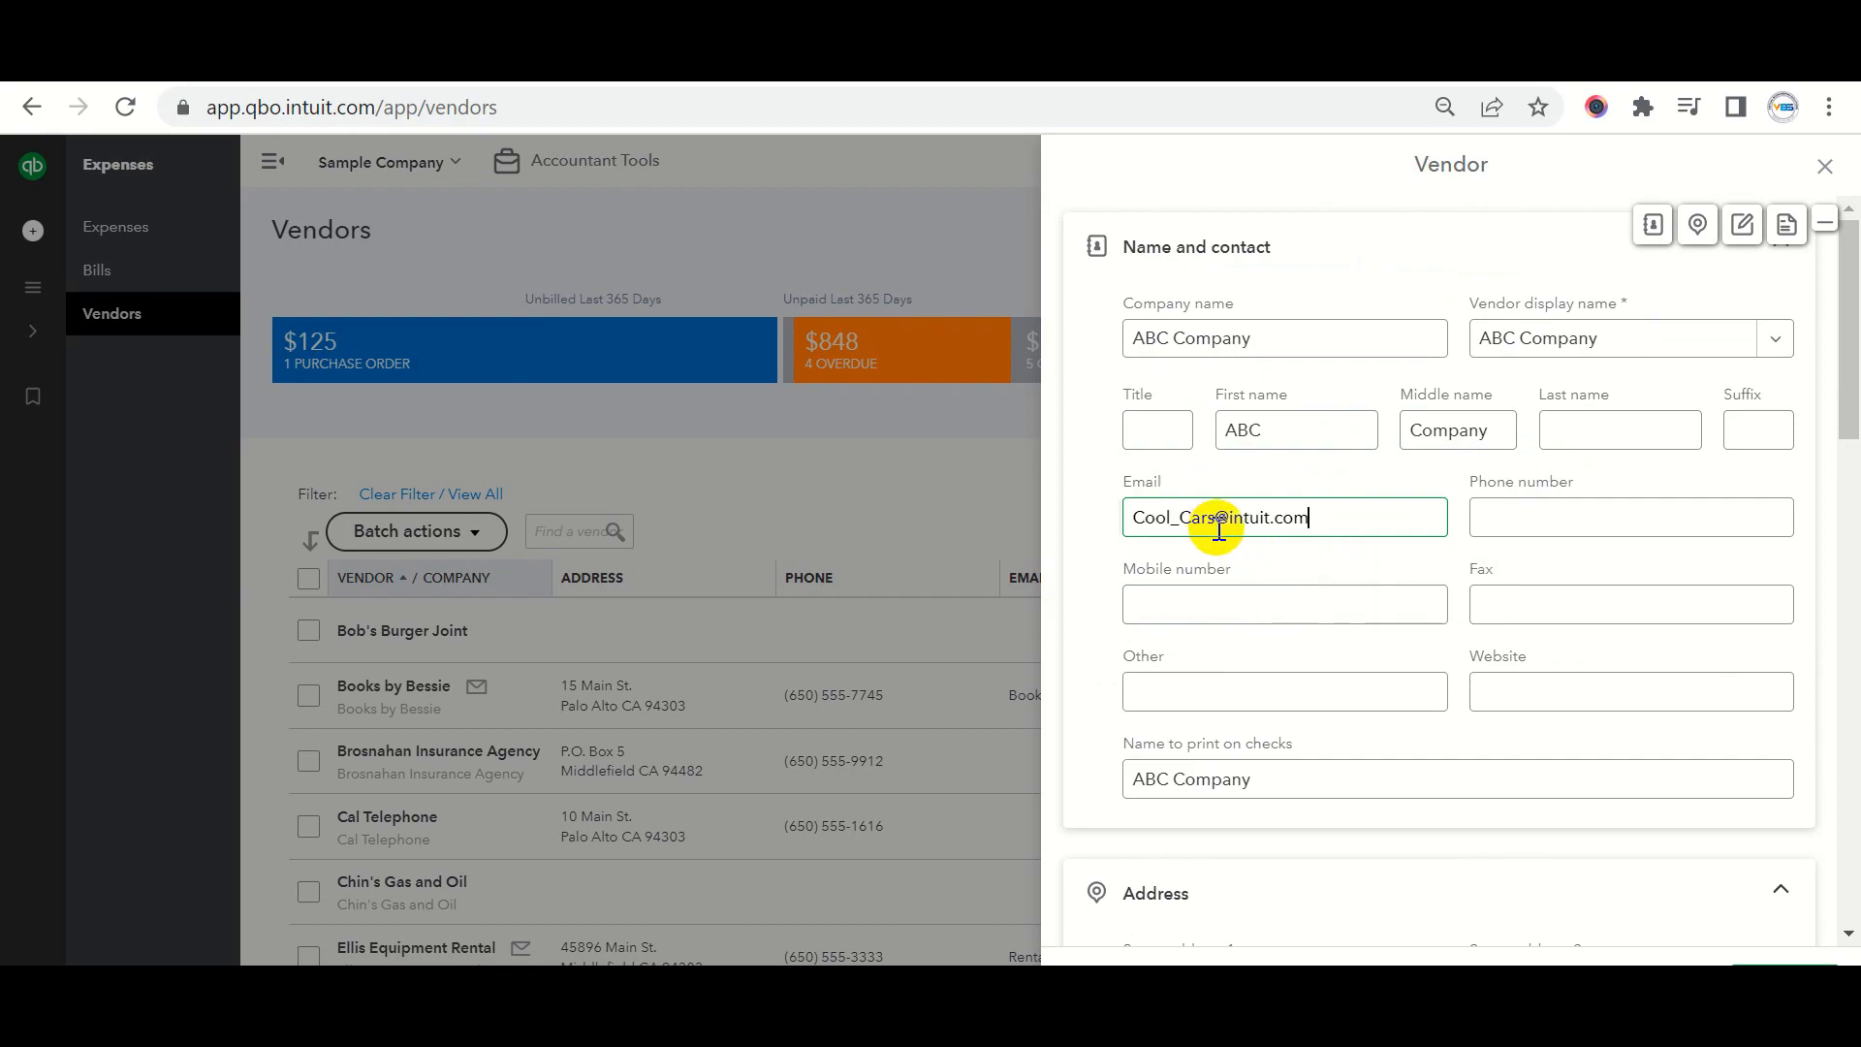
click(1498, 515)
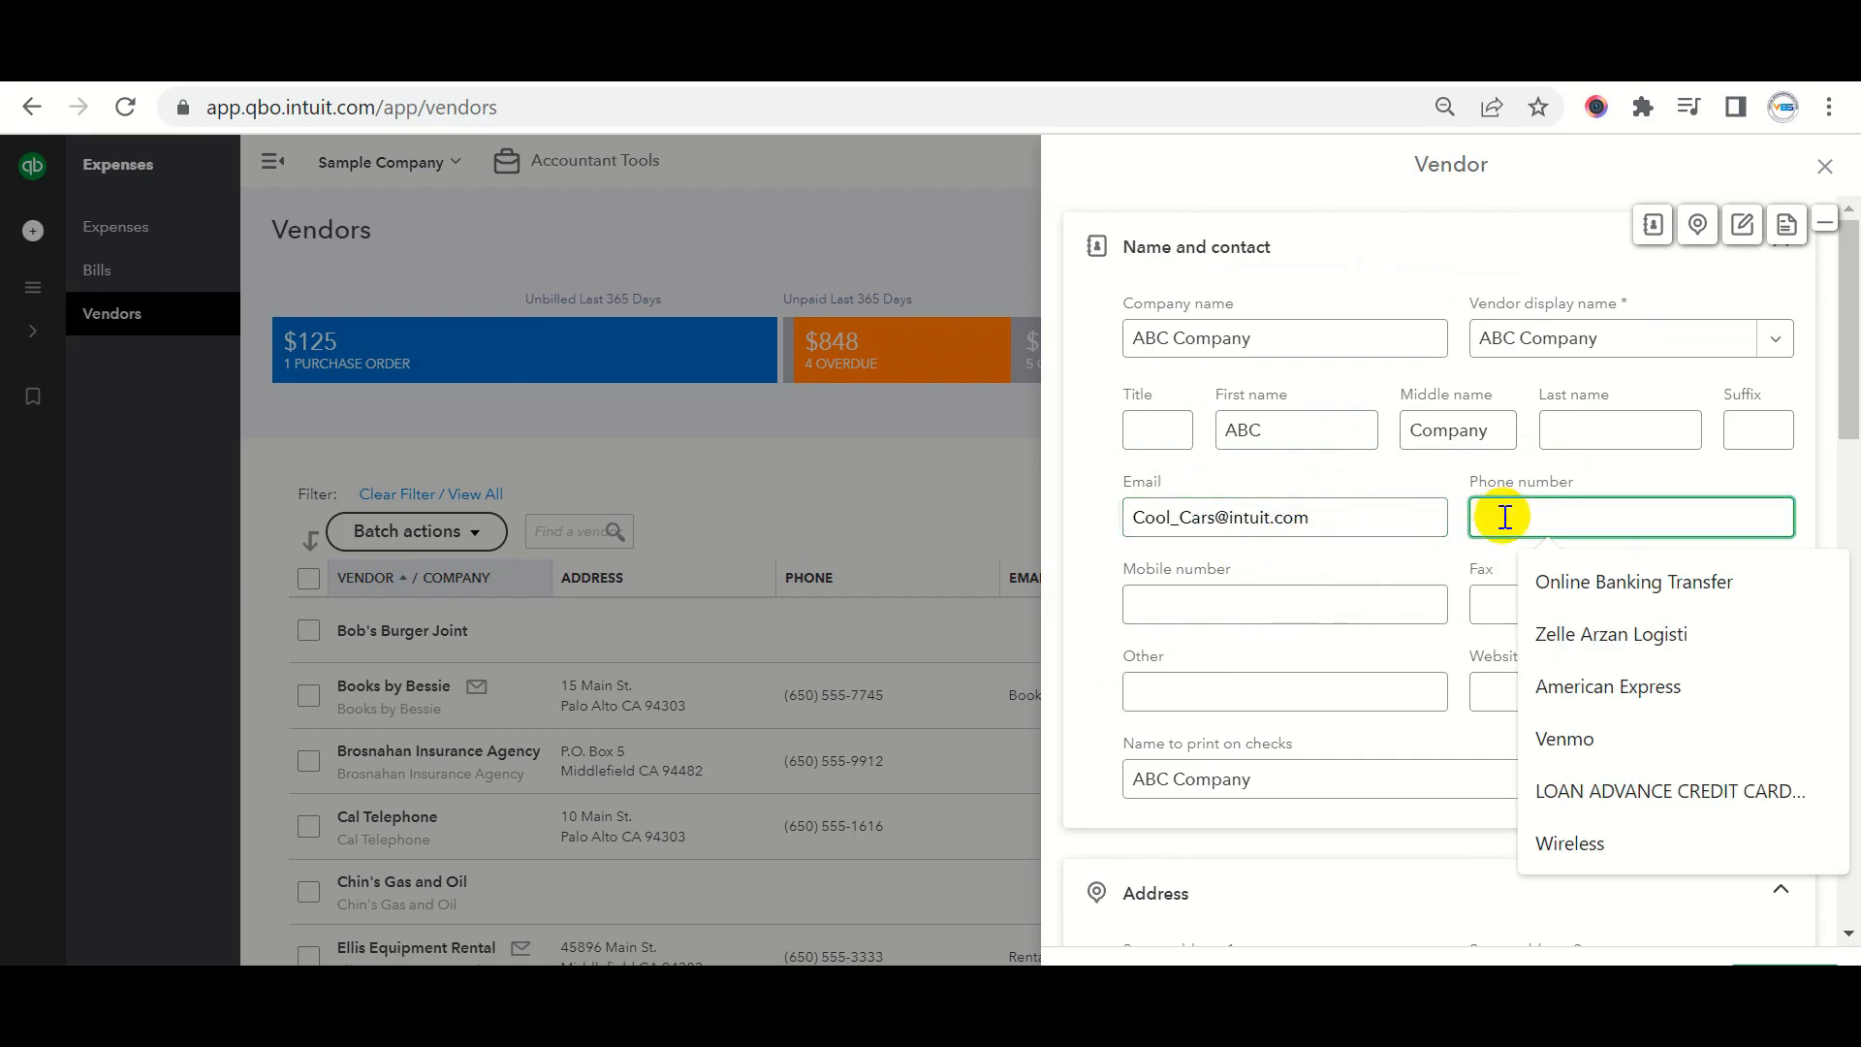
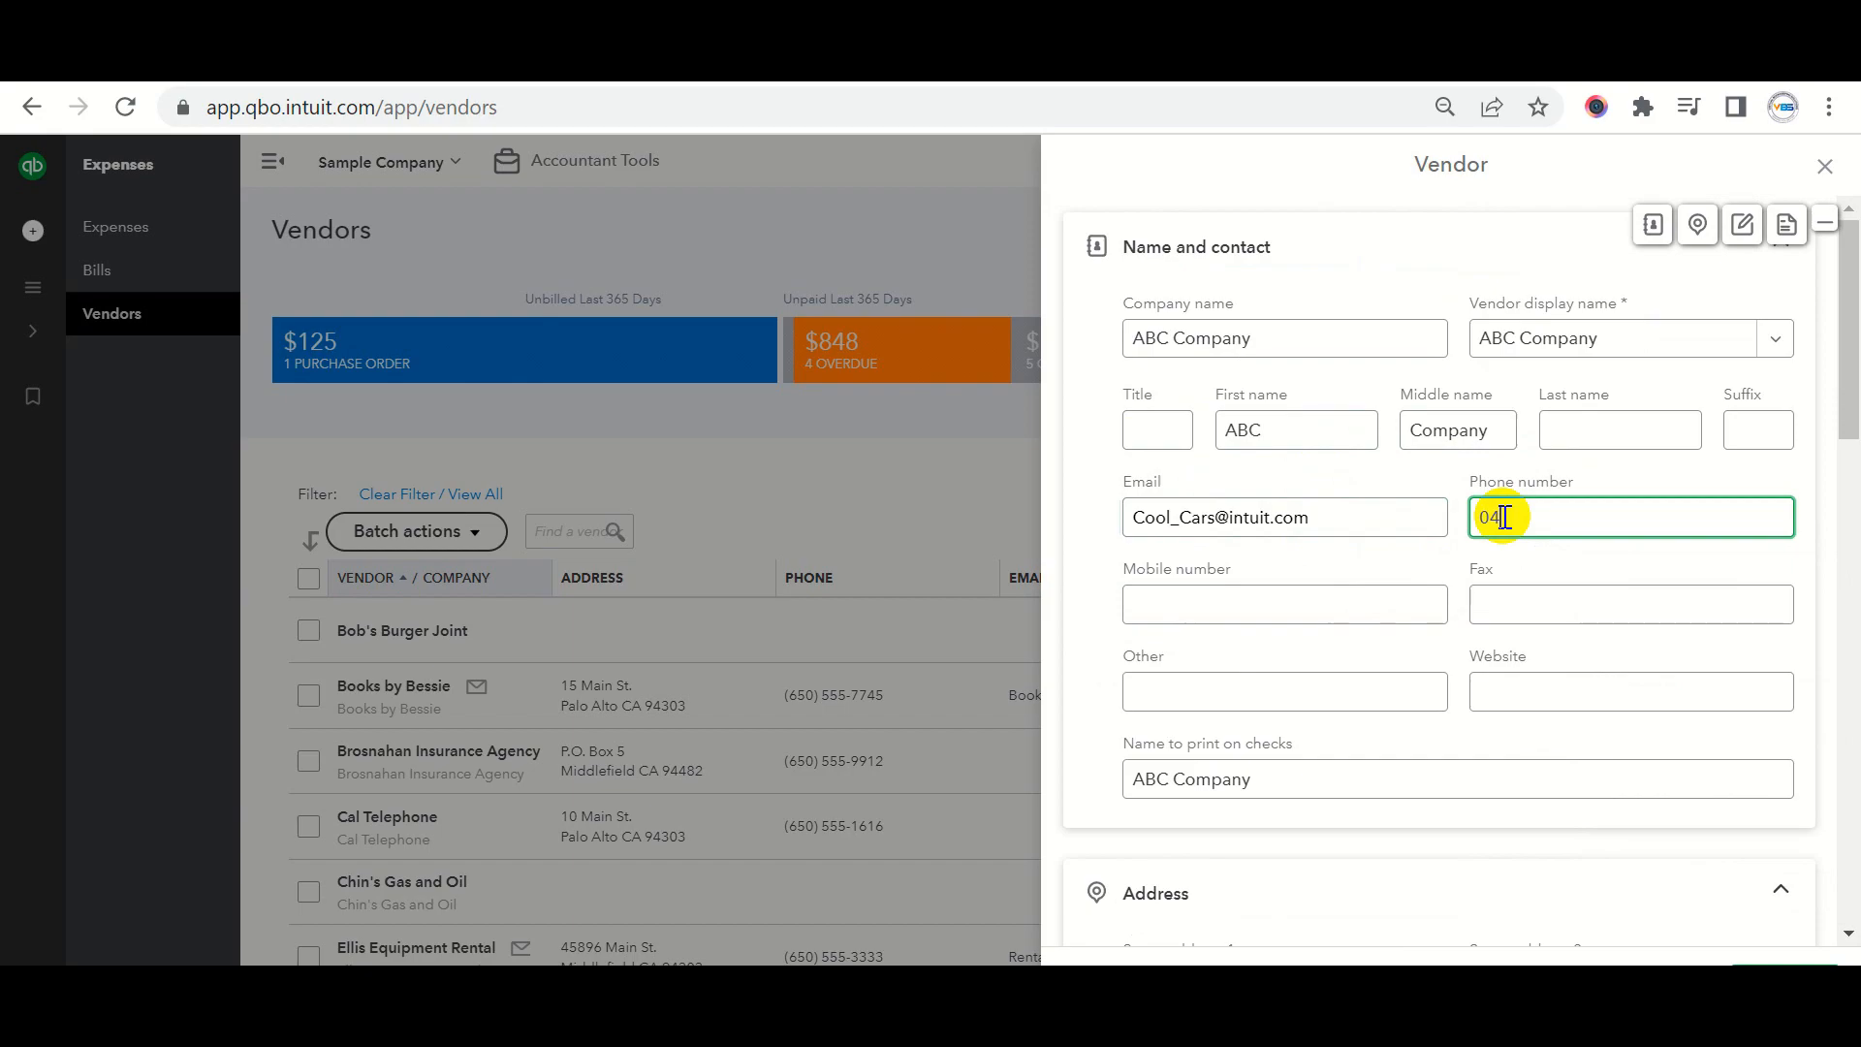
click(1259, 585)
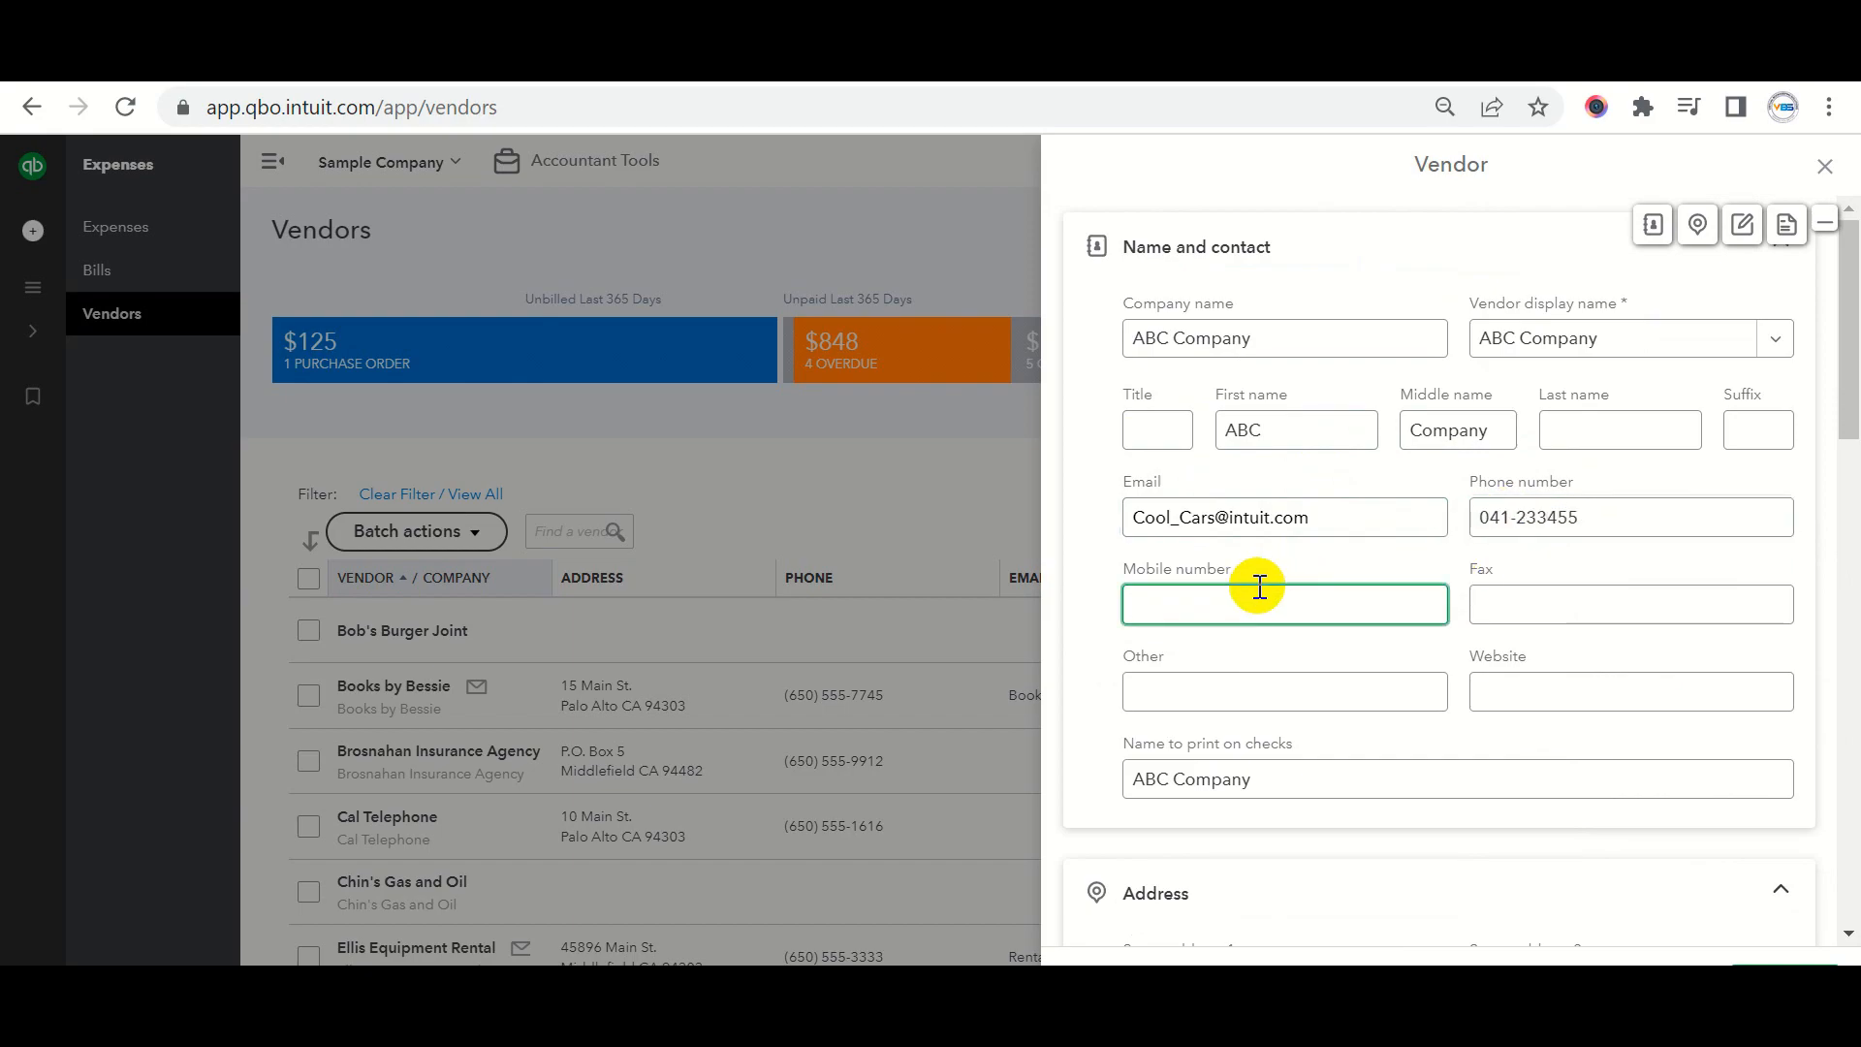
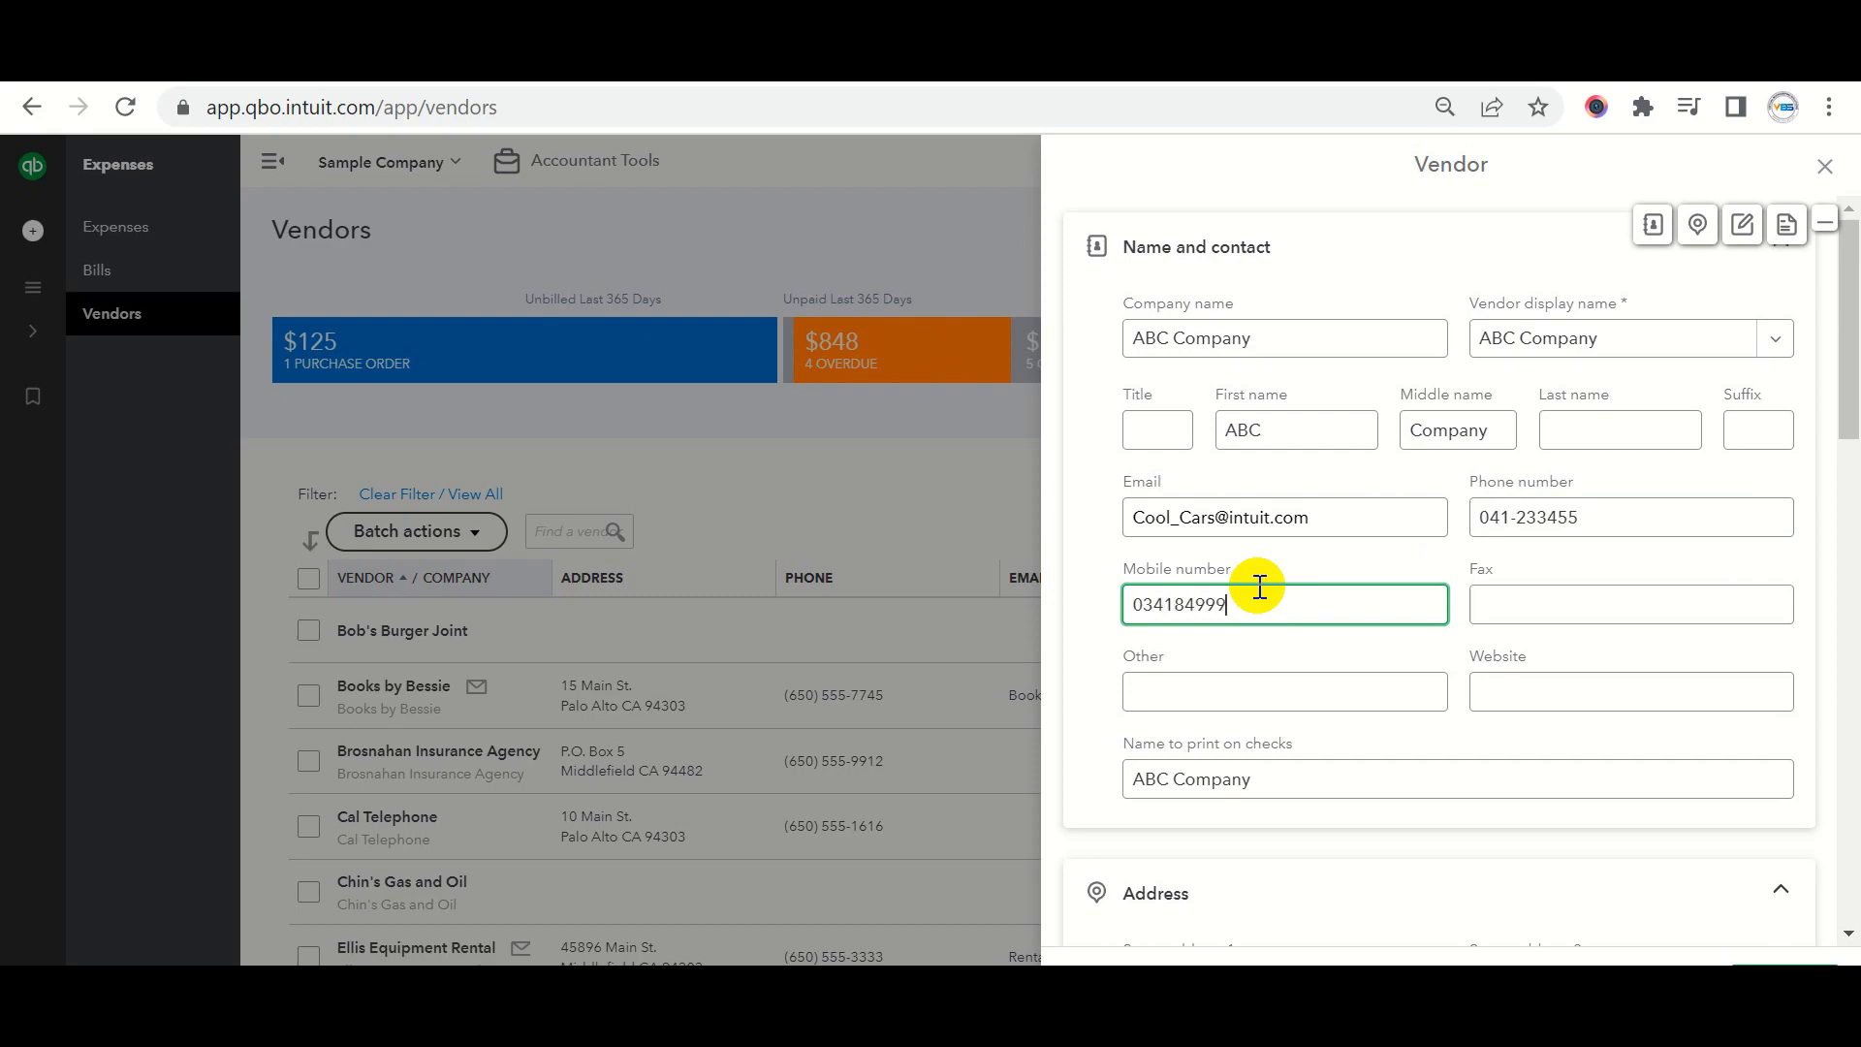
click(1223, 698)
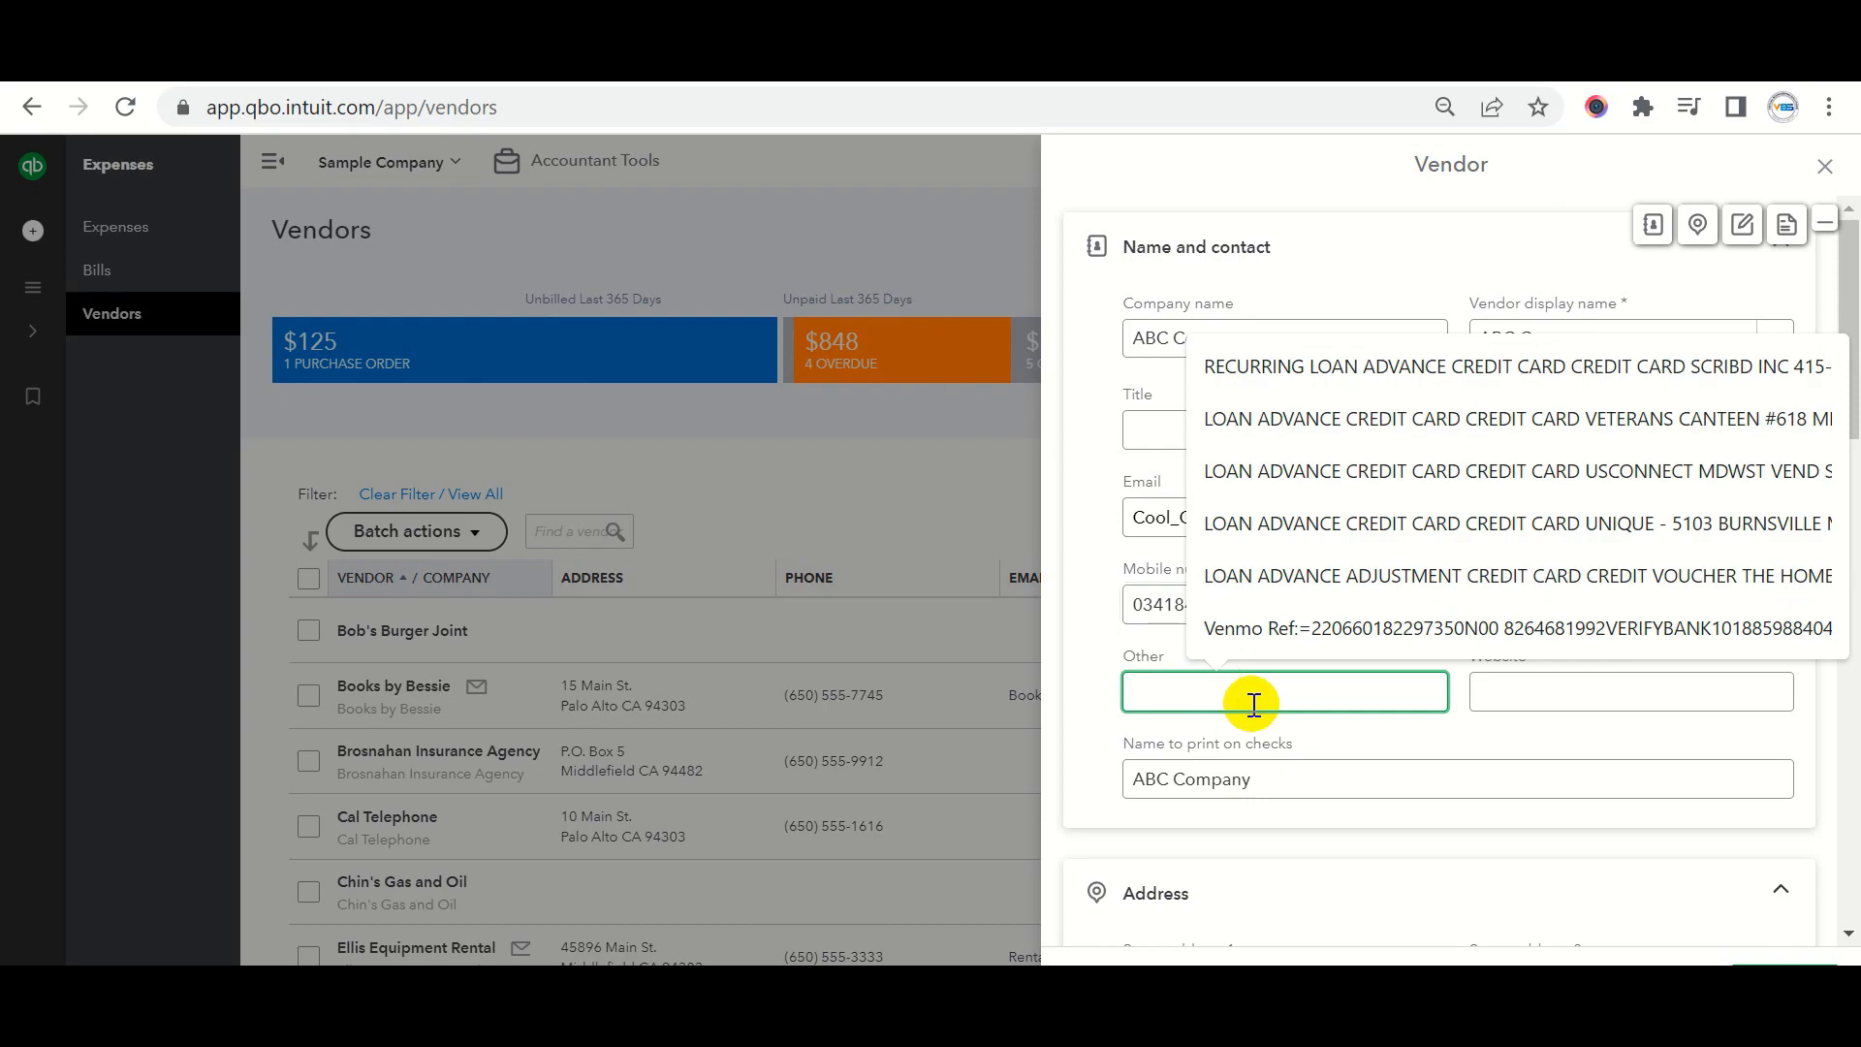
click(1478, 696)
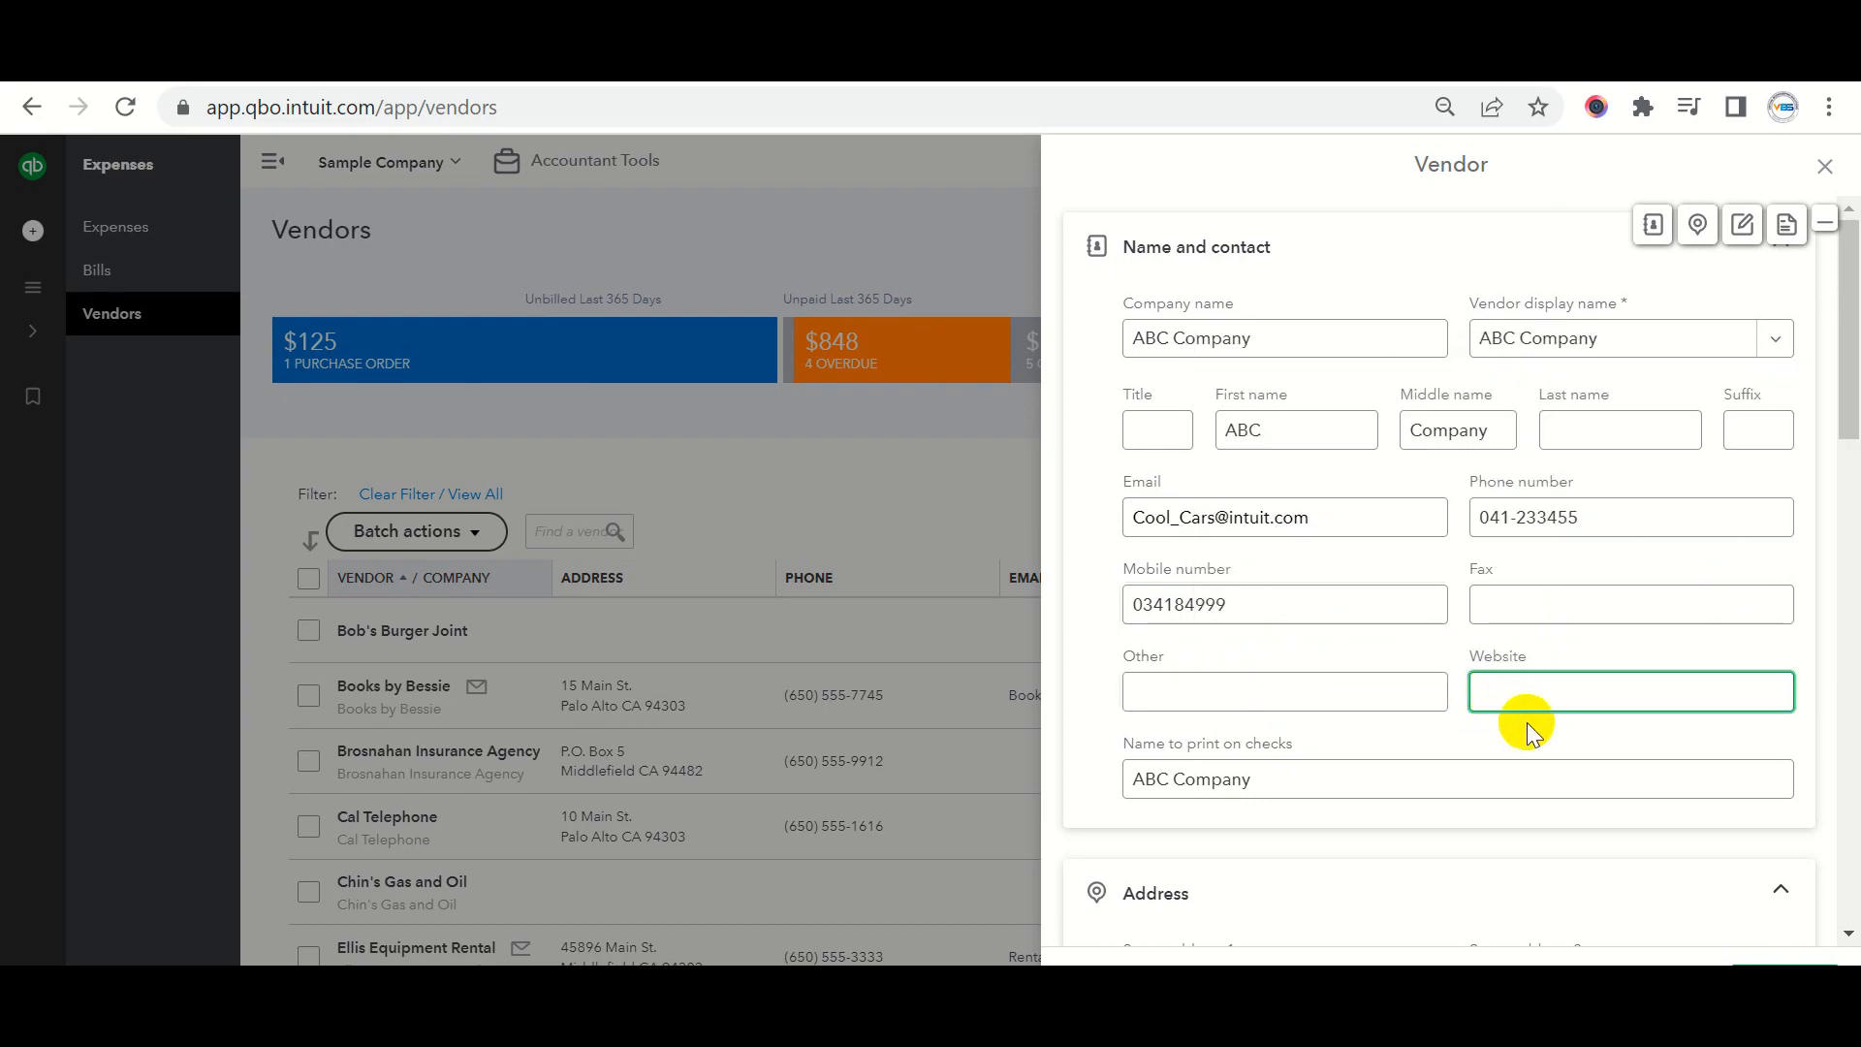
scroll(1493, 712, down, 4)
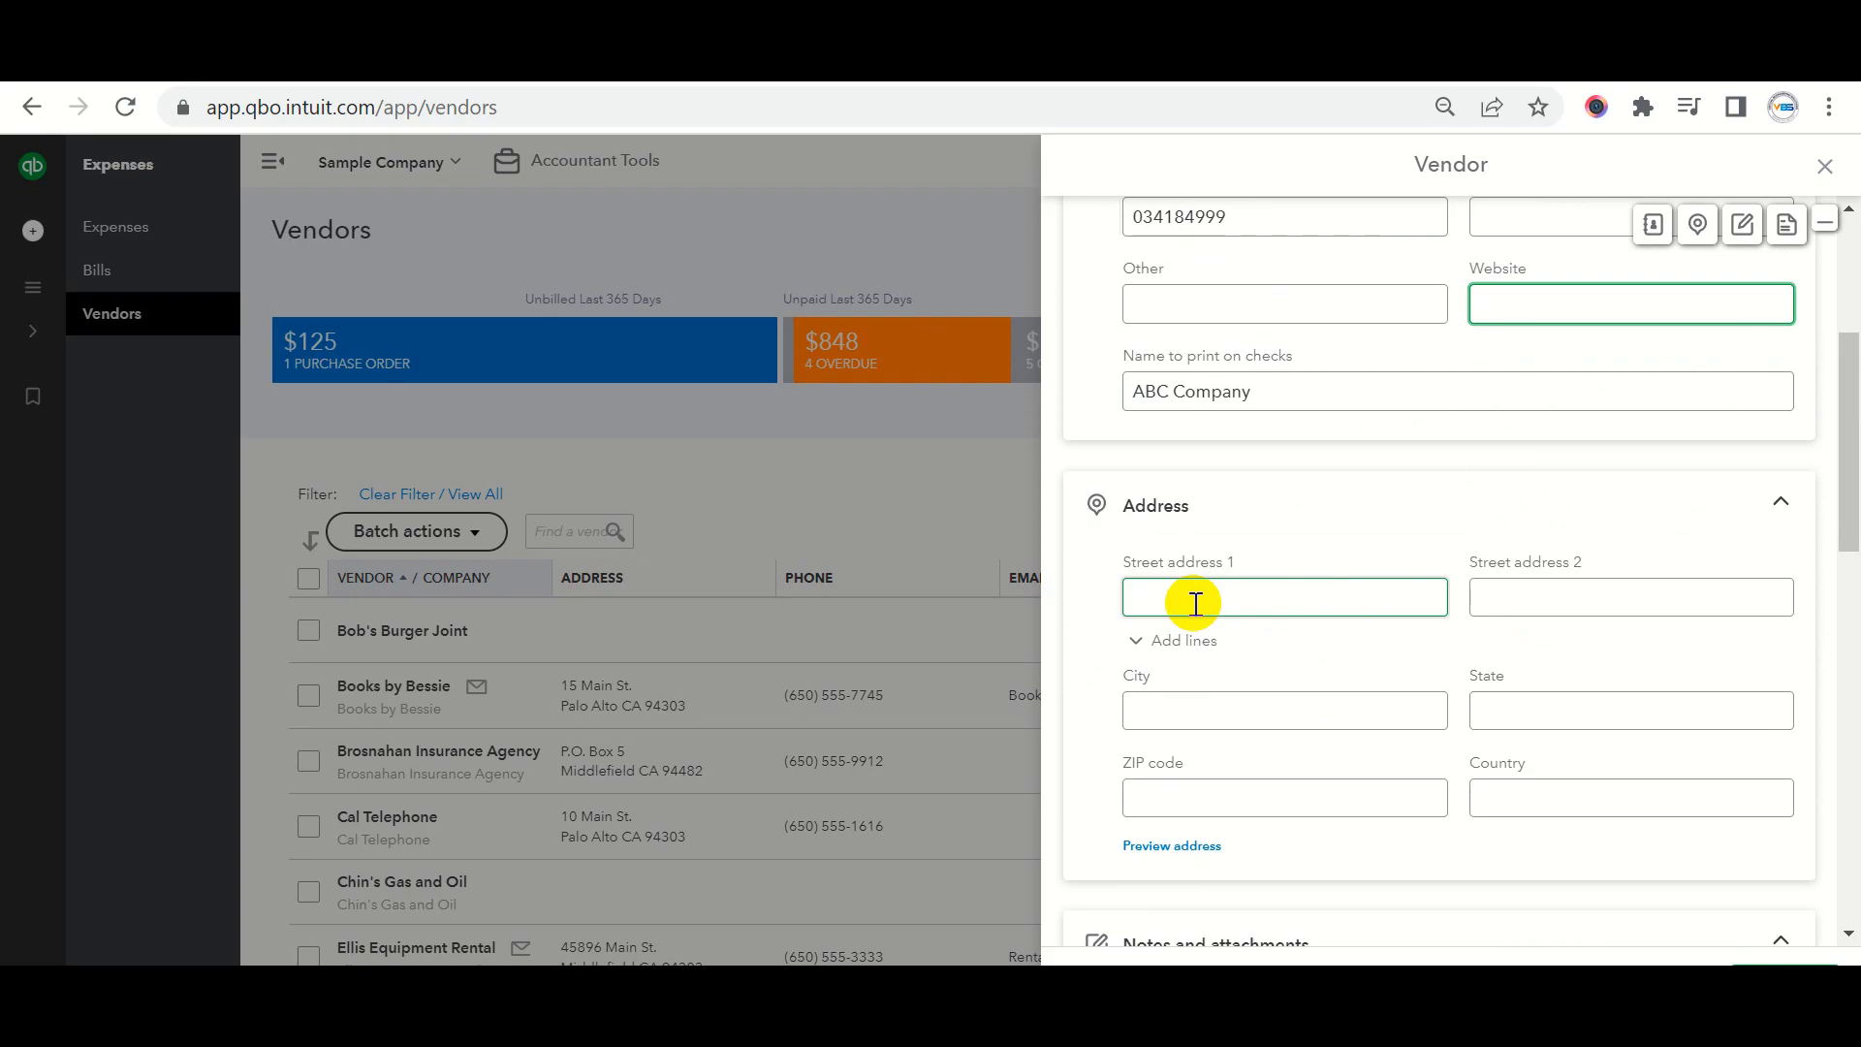
Fill in the vendor's city, state, ZIP code and country in the address section.
click(1186, 710)
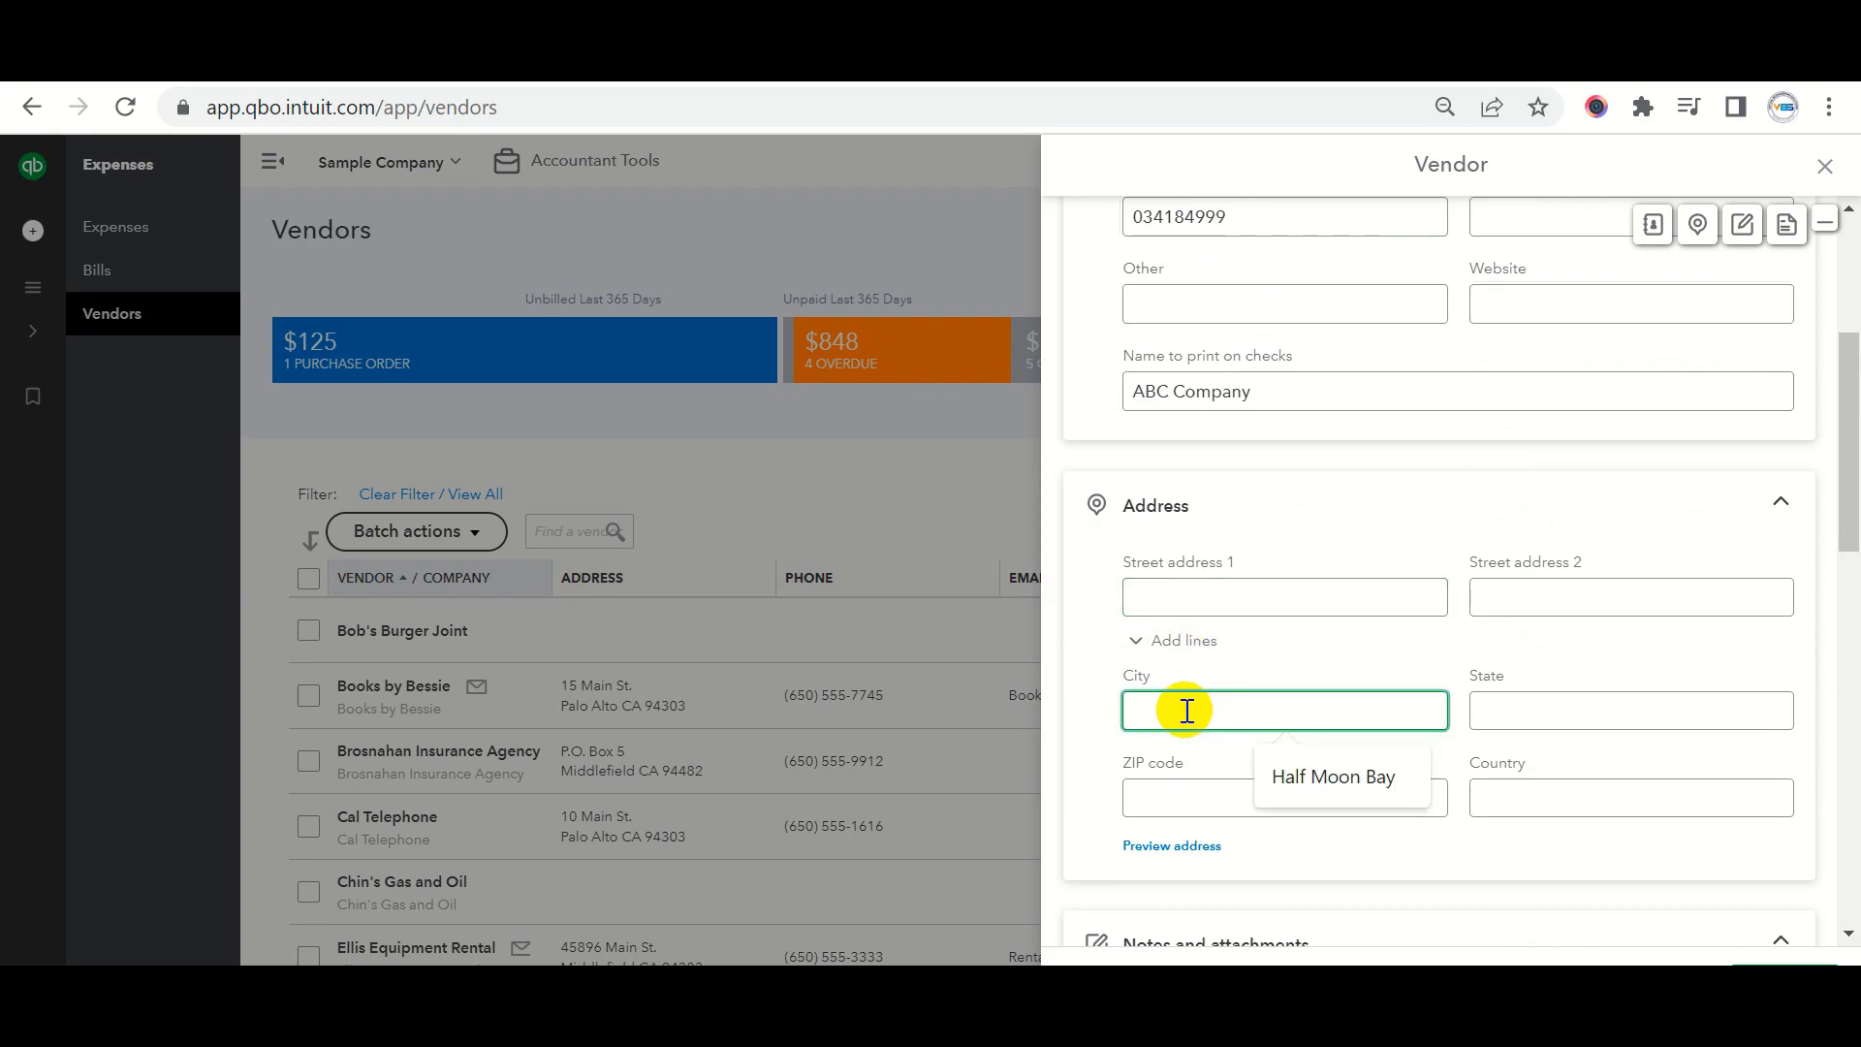
text(Islamabad)
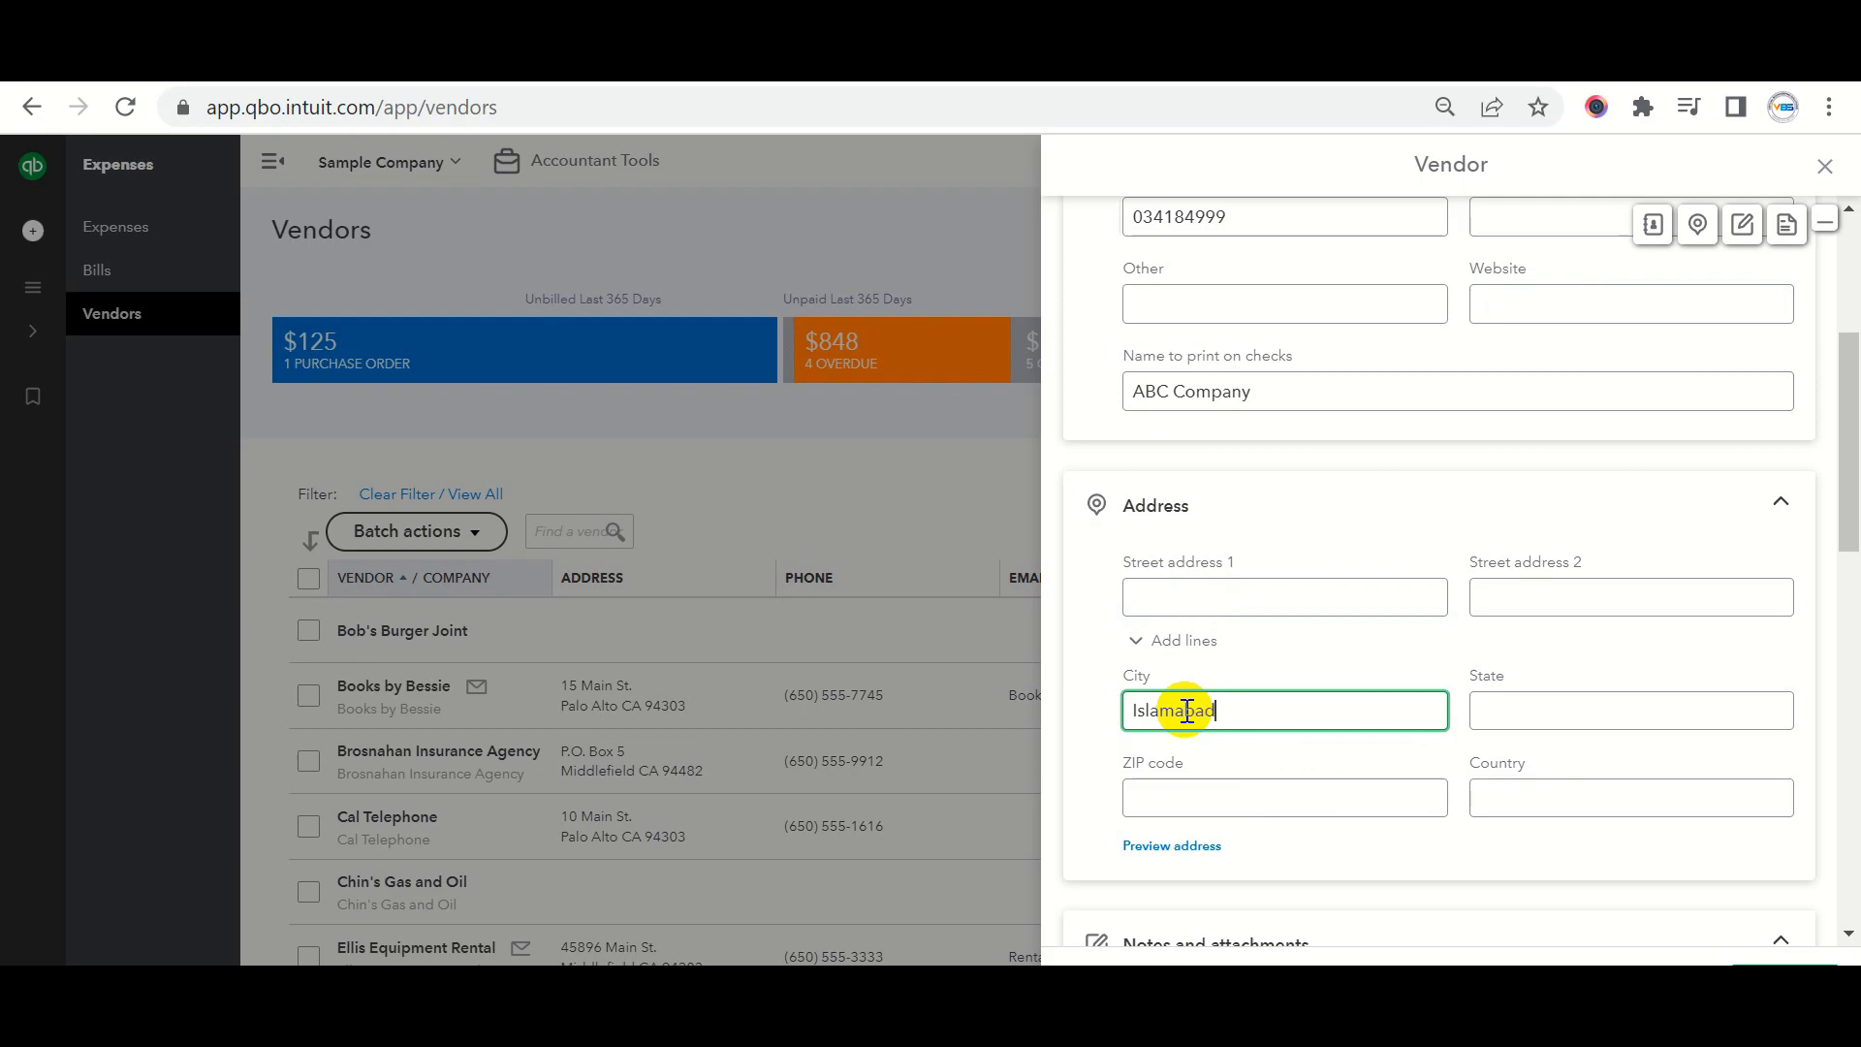
key(Tab)
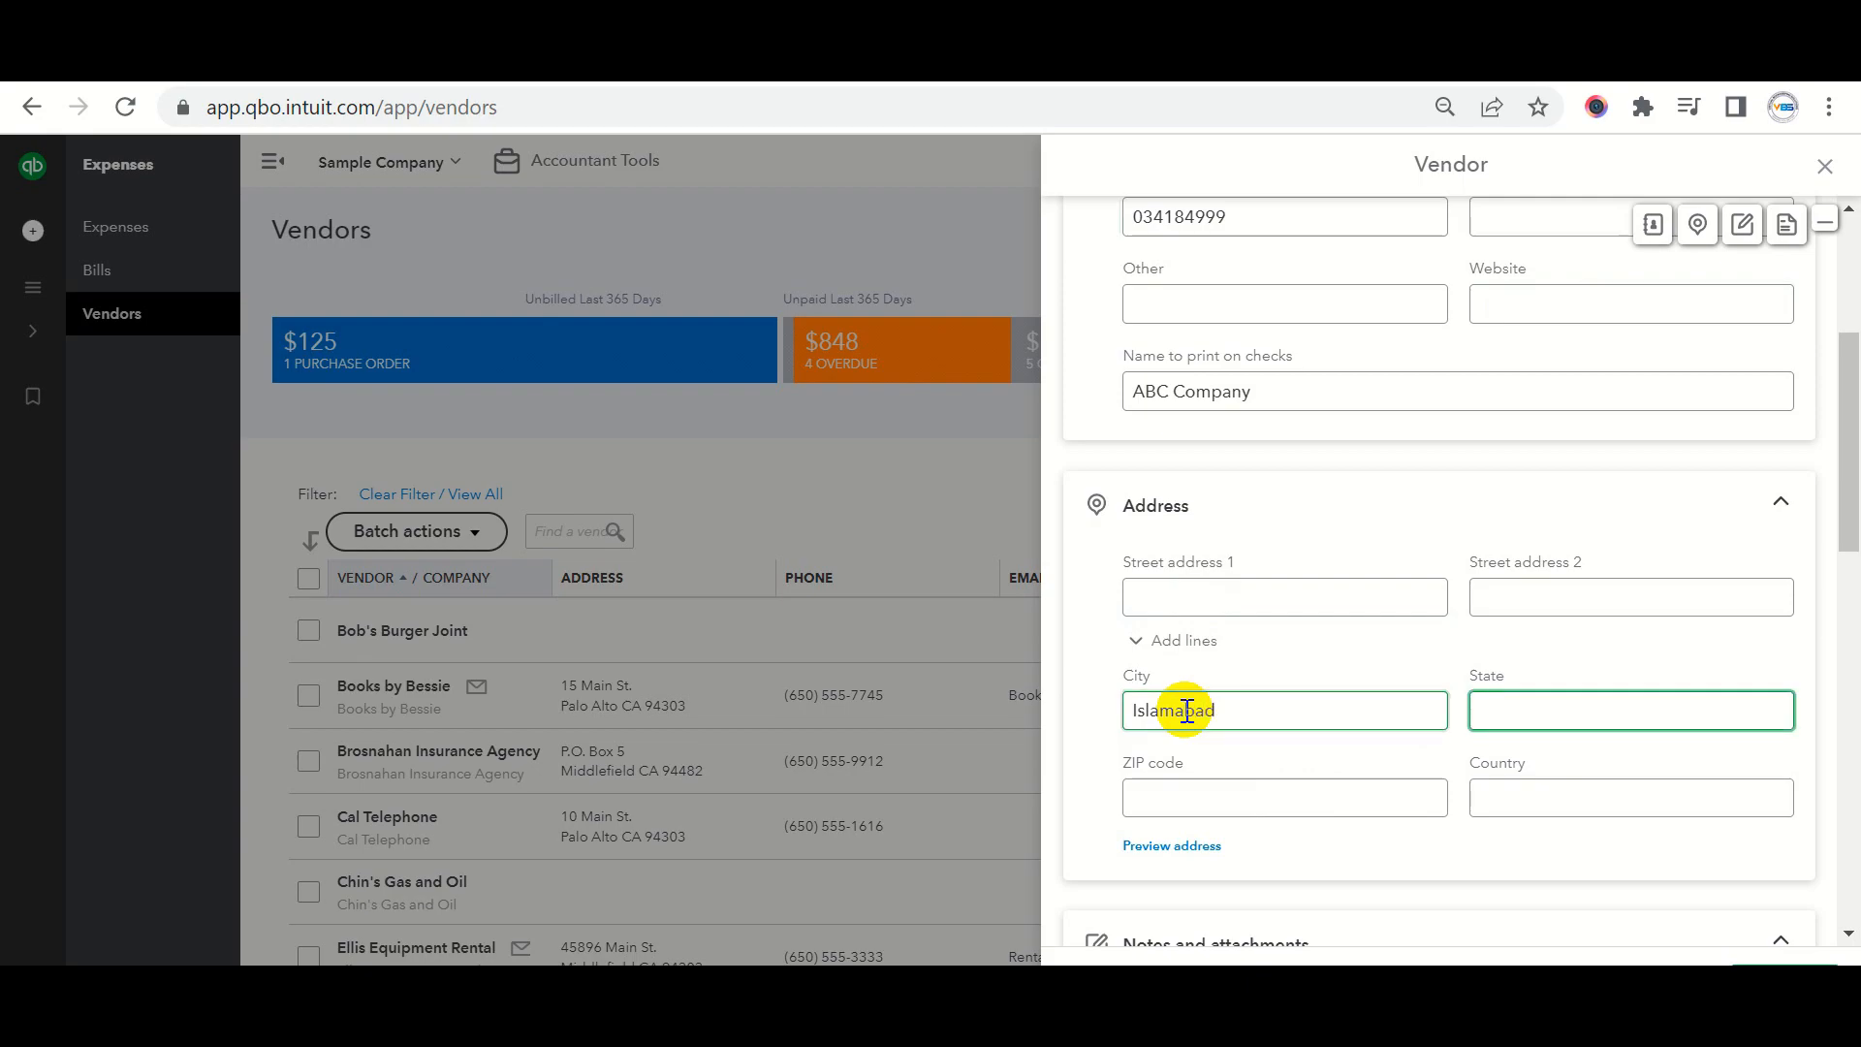
text(ICT)
click(1184, 797)
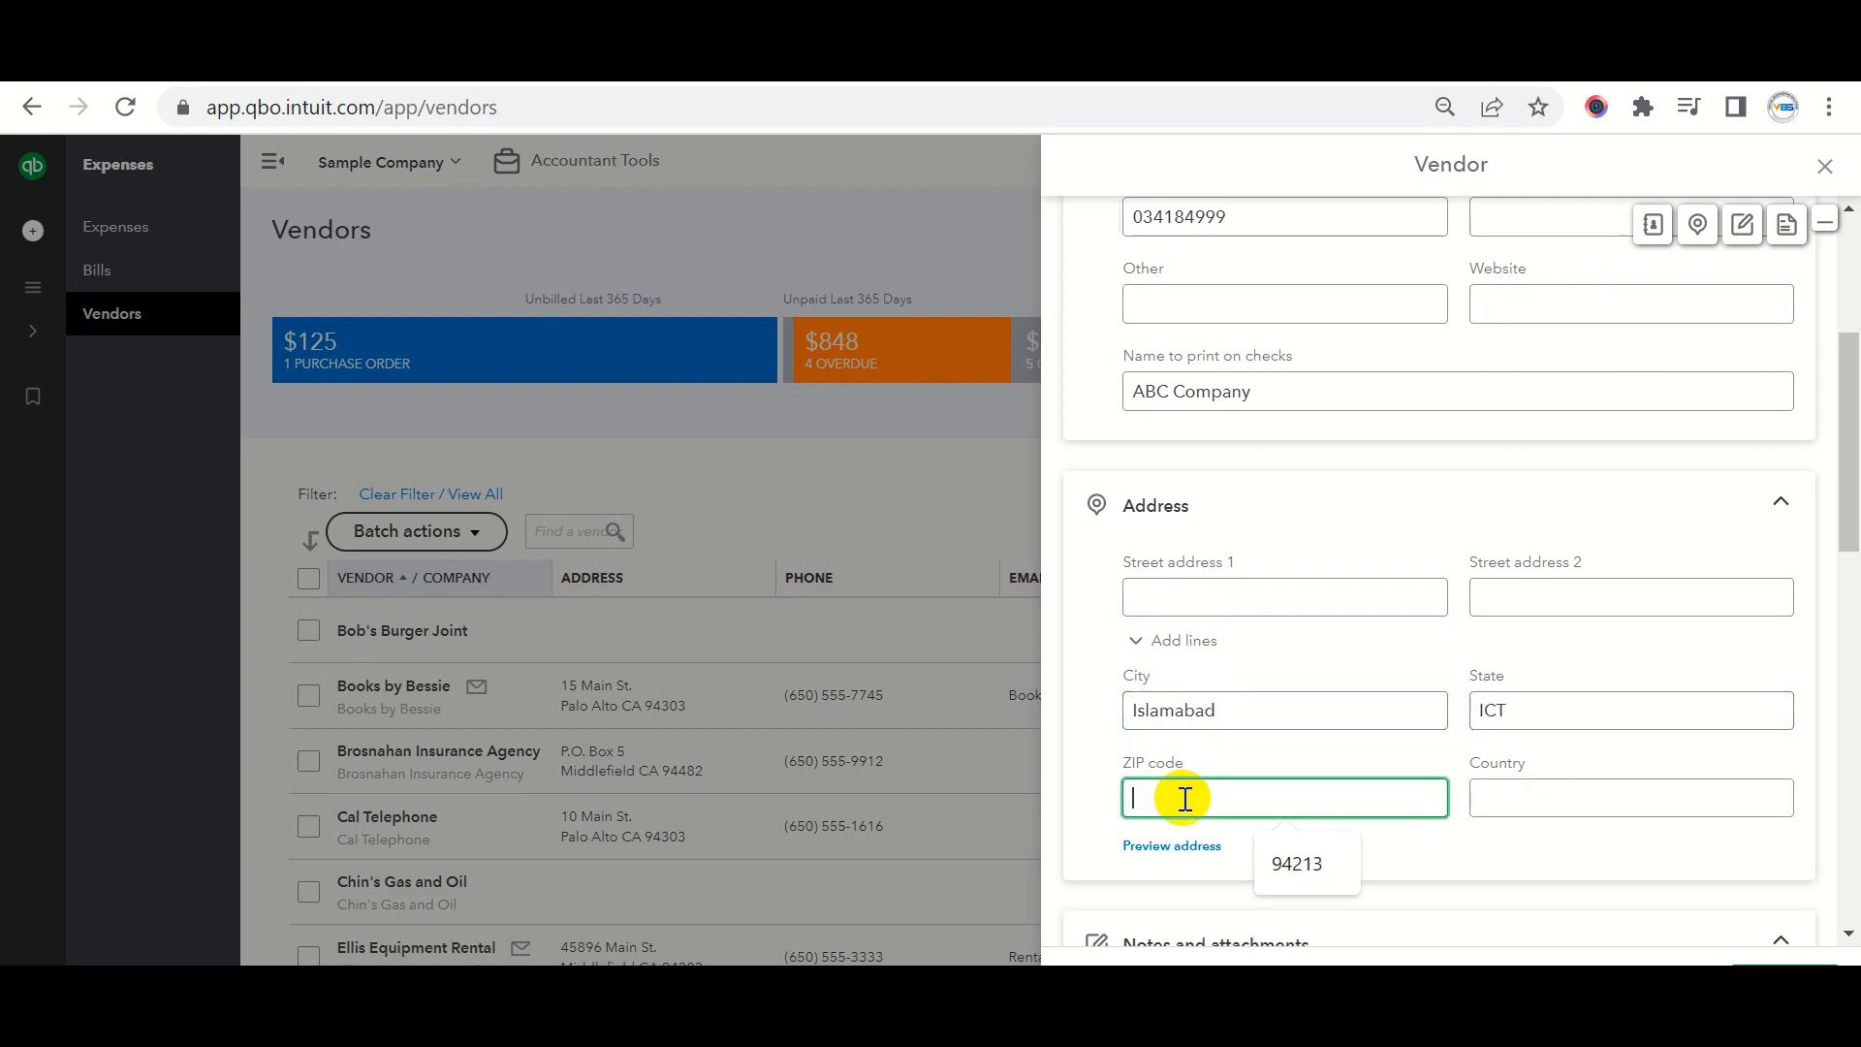
text(45000)
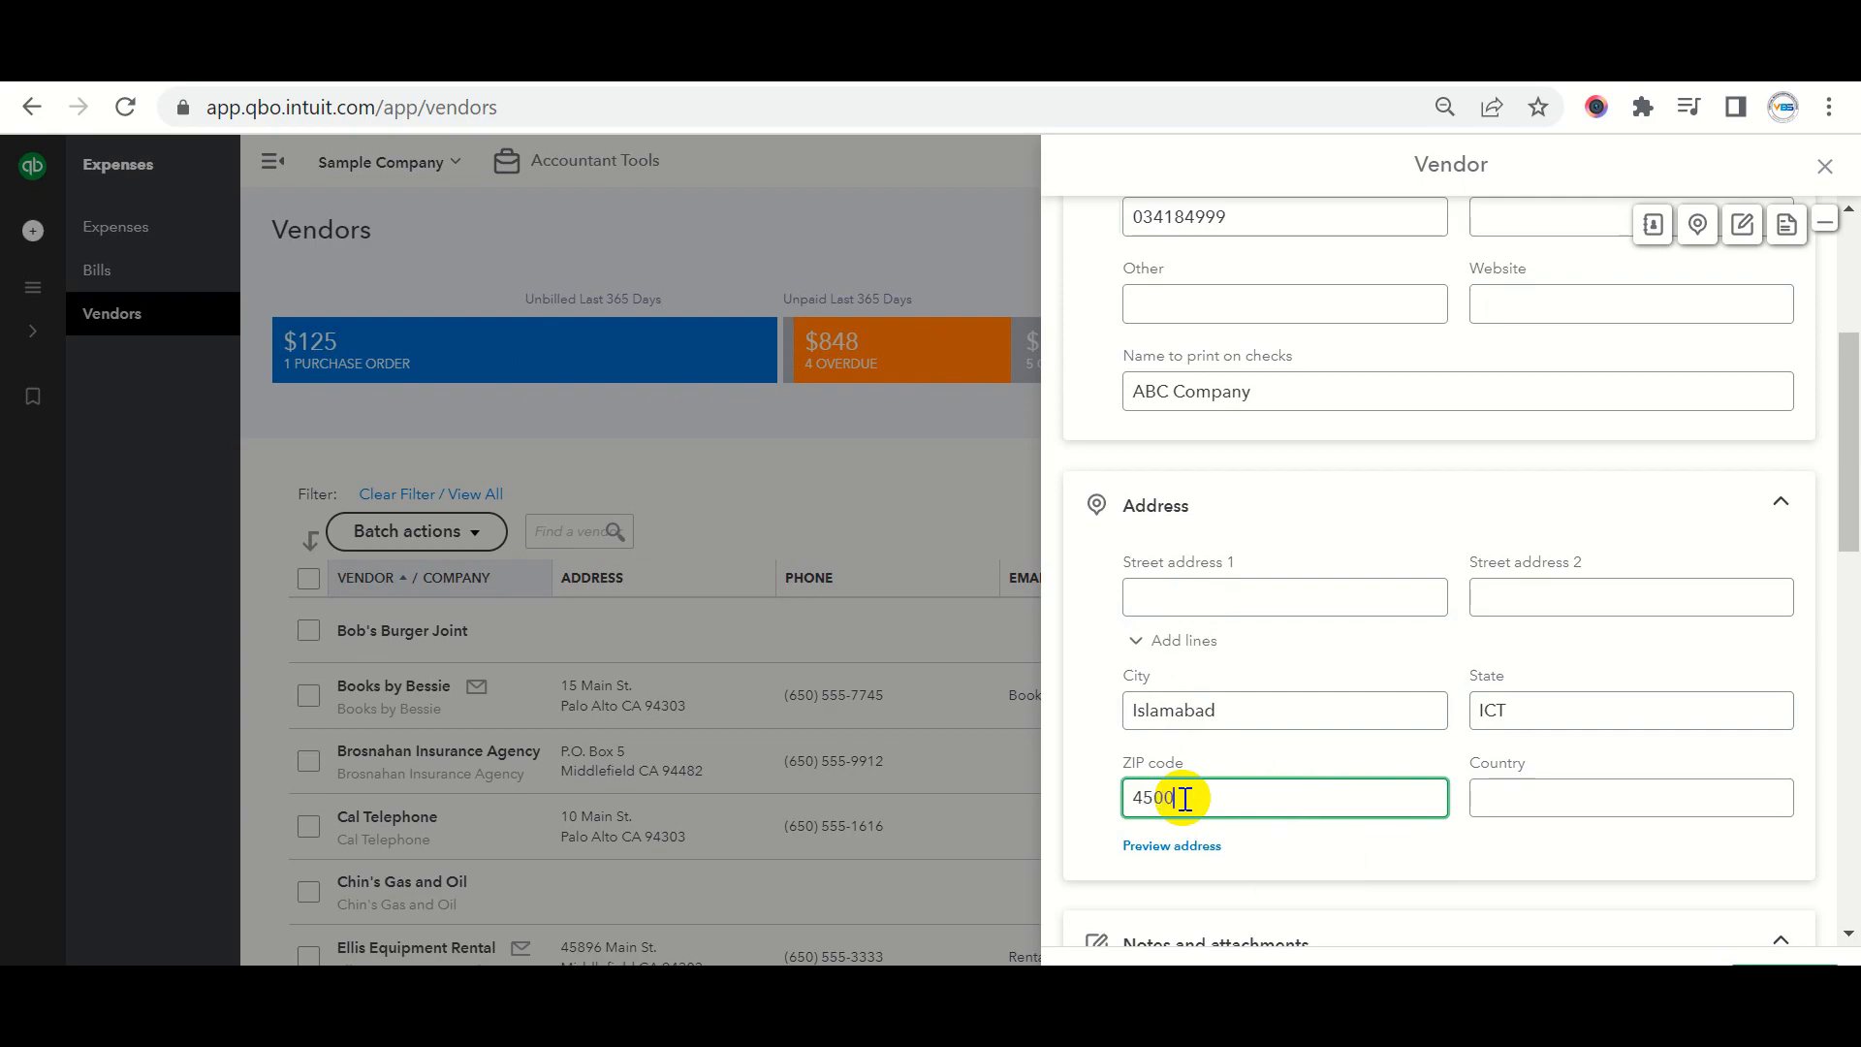
key(Tab)
text(pak)
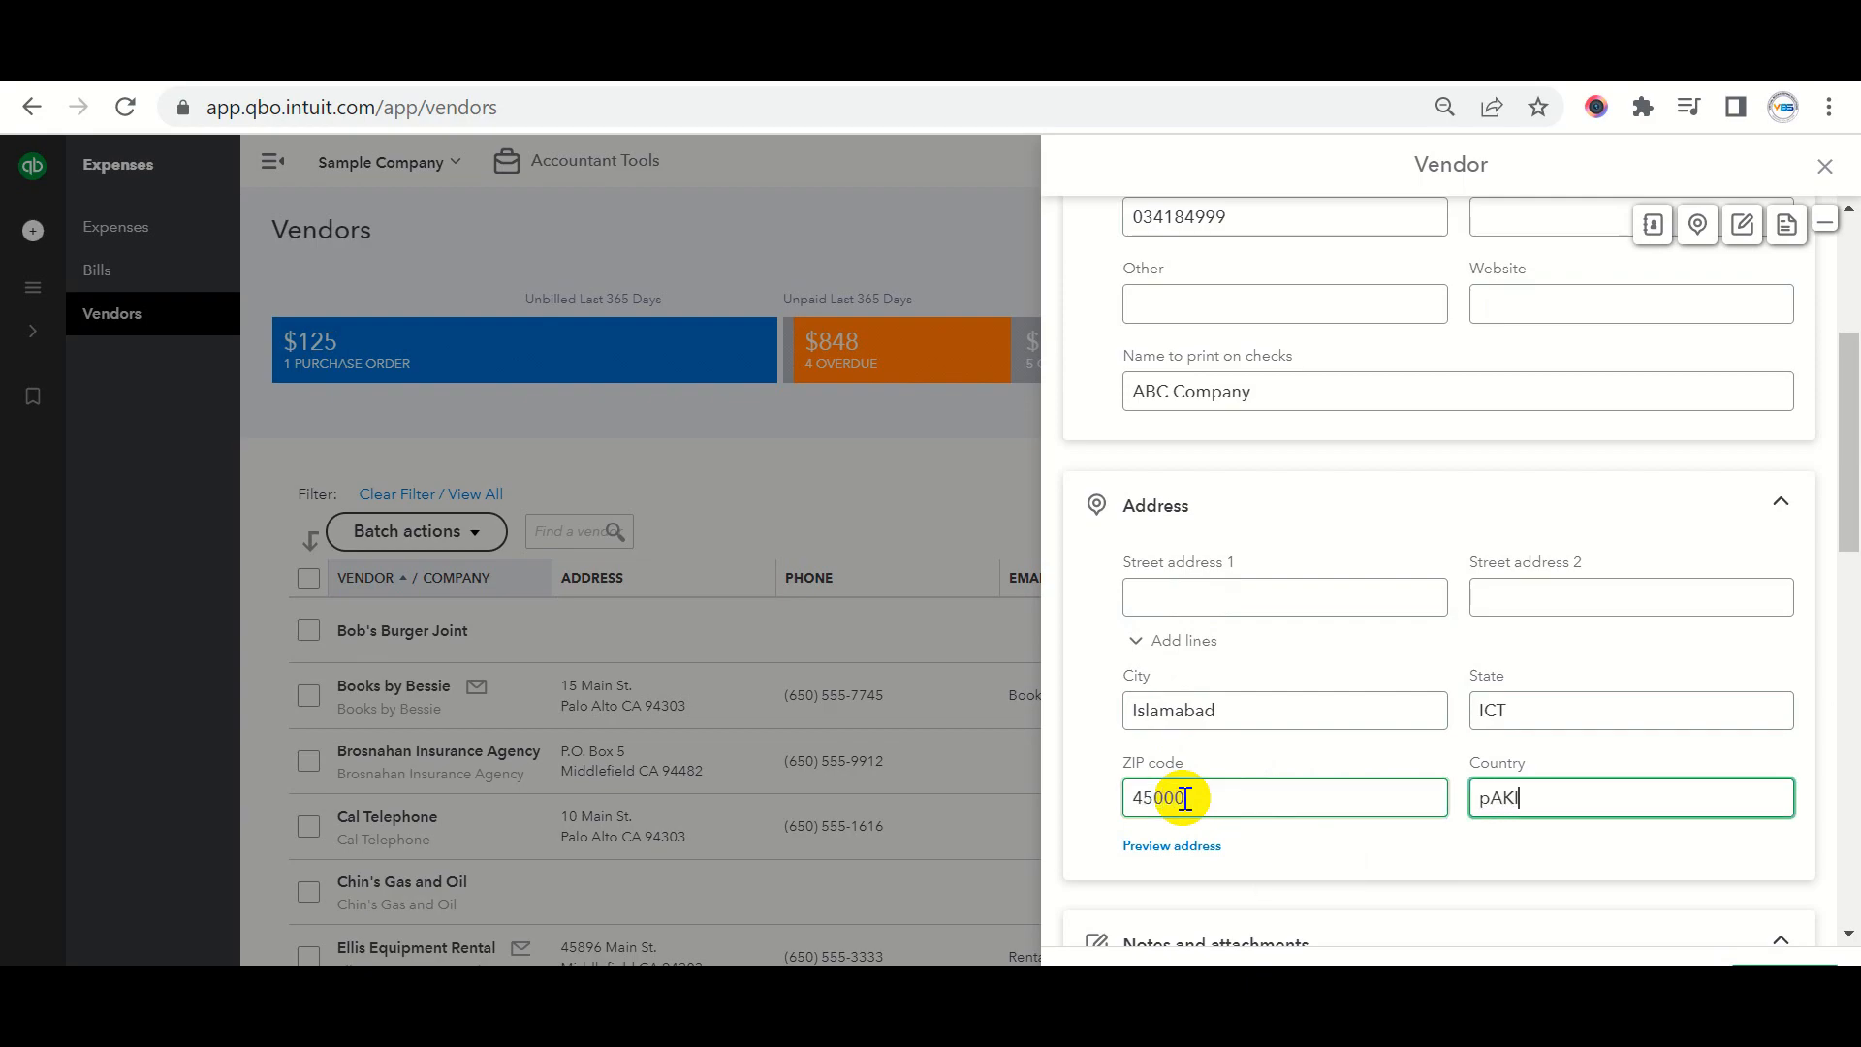
key(BackSpace)
key(BackSpace)
key(BackSpace)
text(Pakistan)
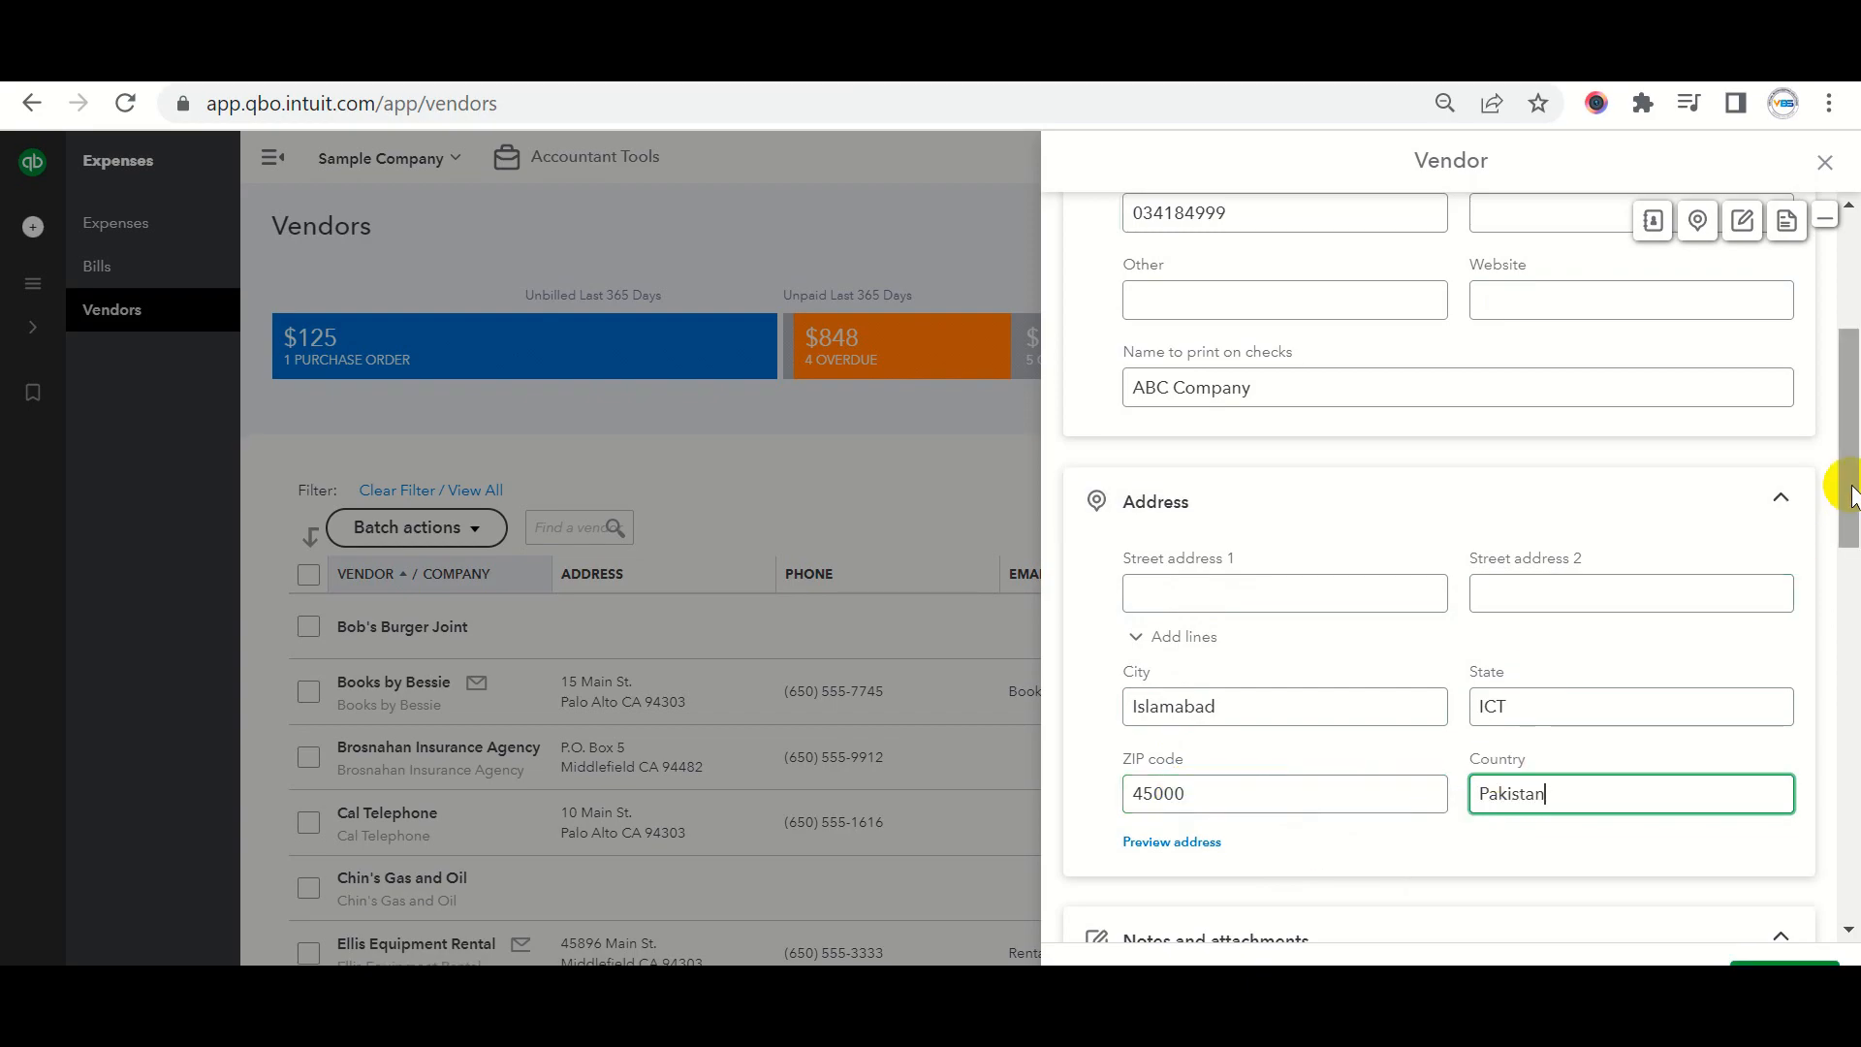
Scroll down to the Notes section and place the cursor in the notes box.
scroll(1851, 552, down, 2)
drag(1851, 552, 1835, 644)
click(1168, 523)
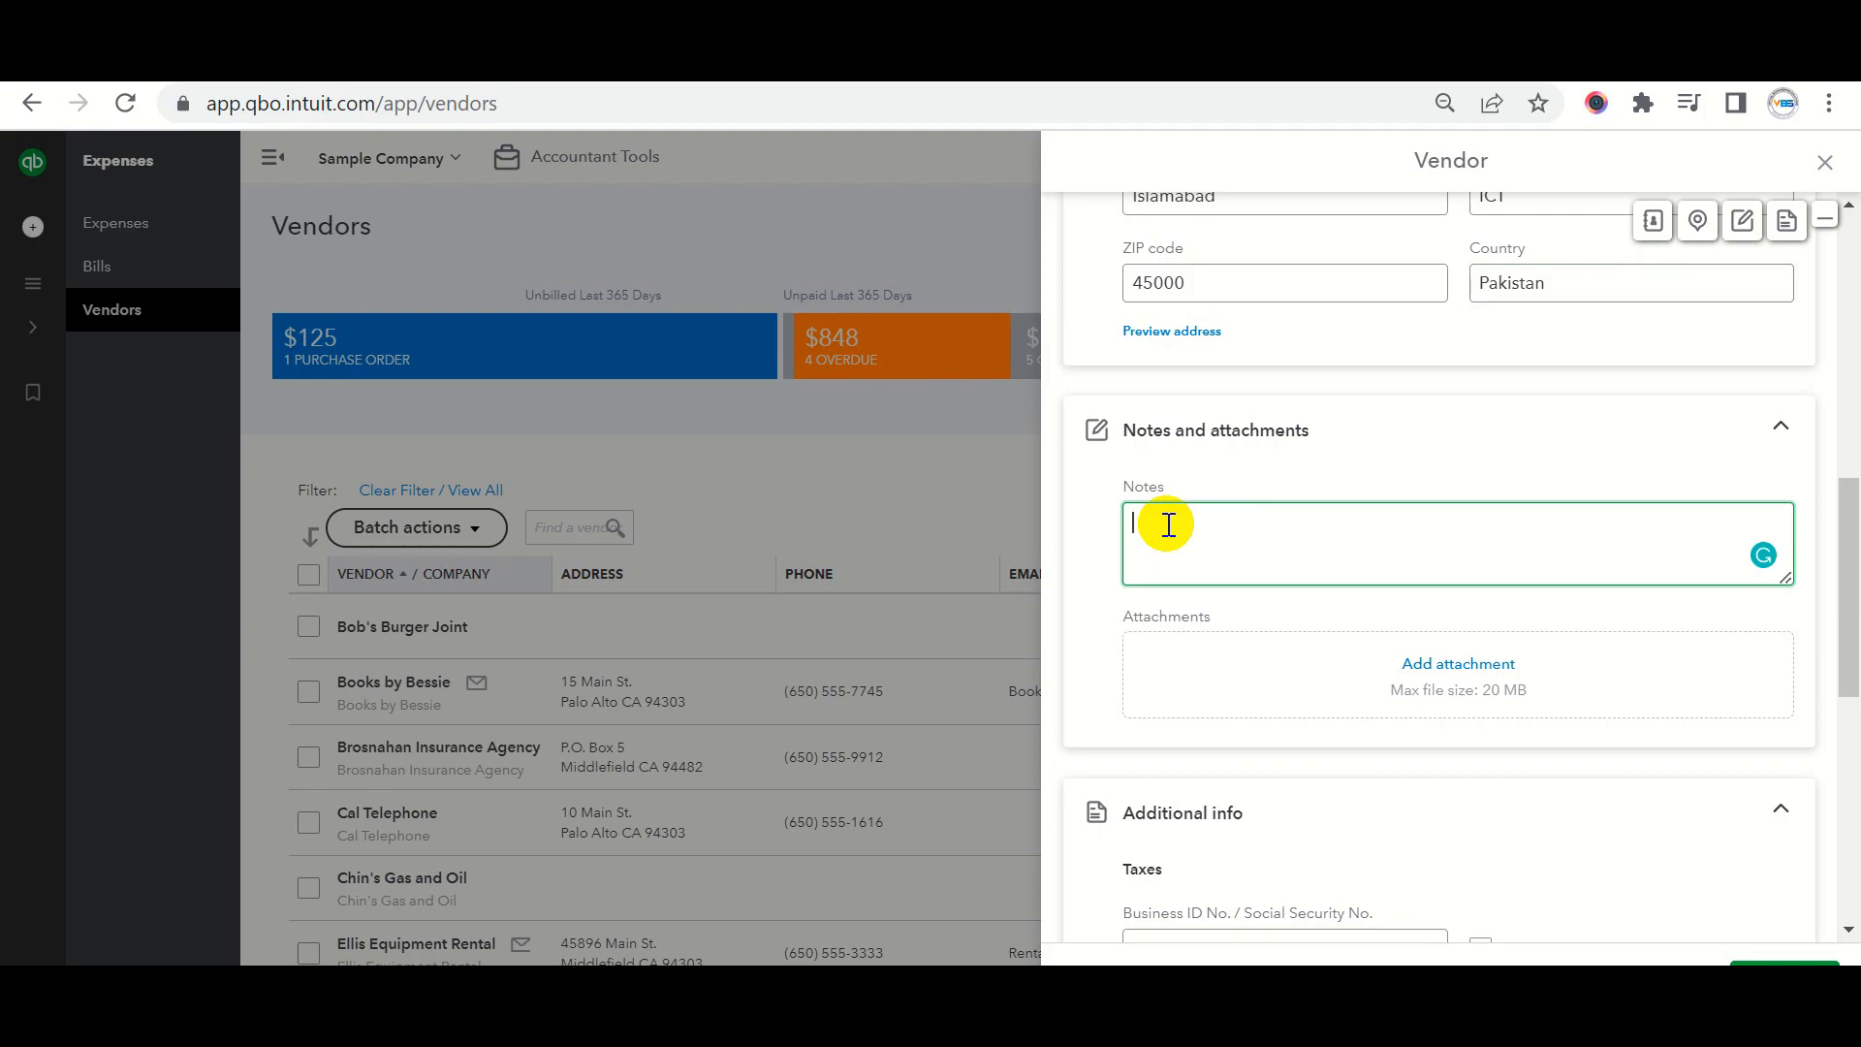
scroll(1210, 537, down, 4)
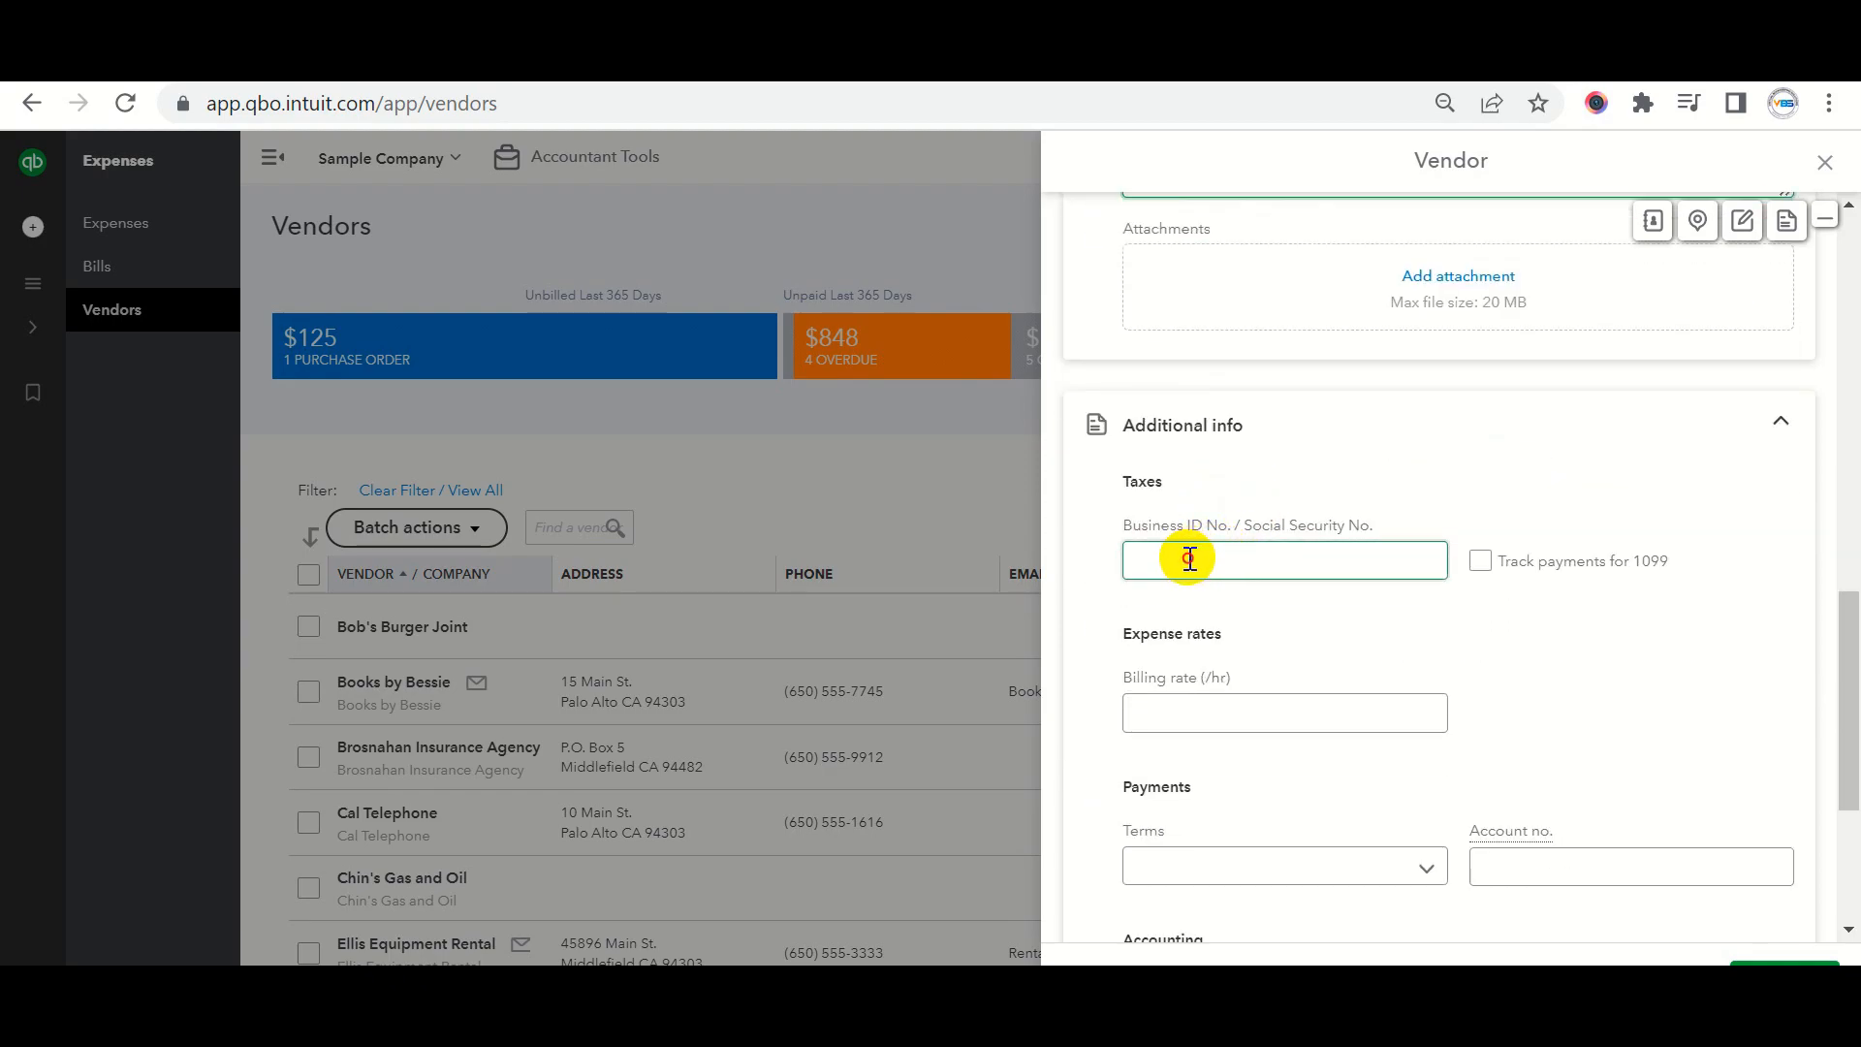
click(1192, 559)
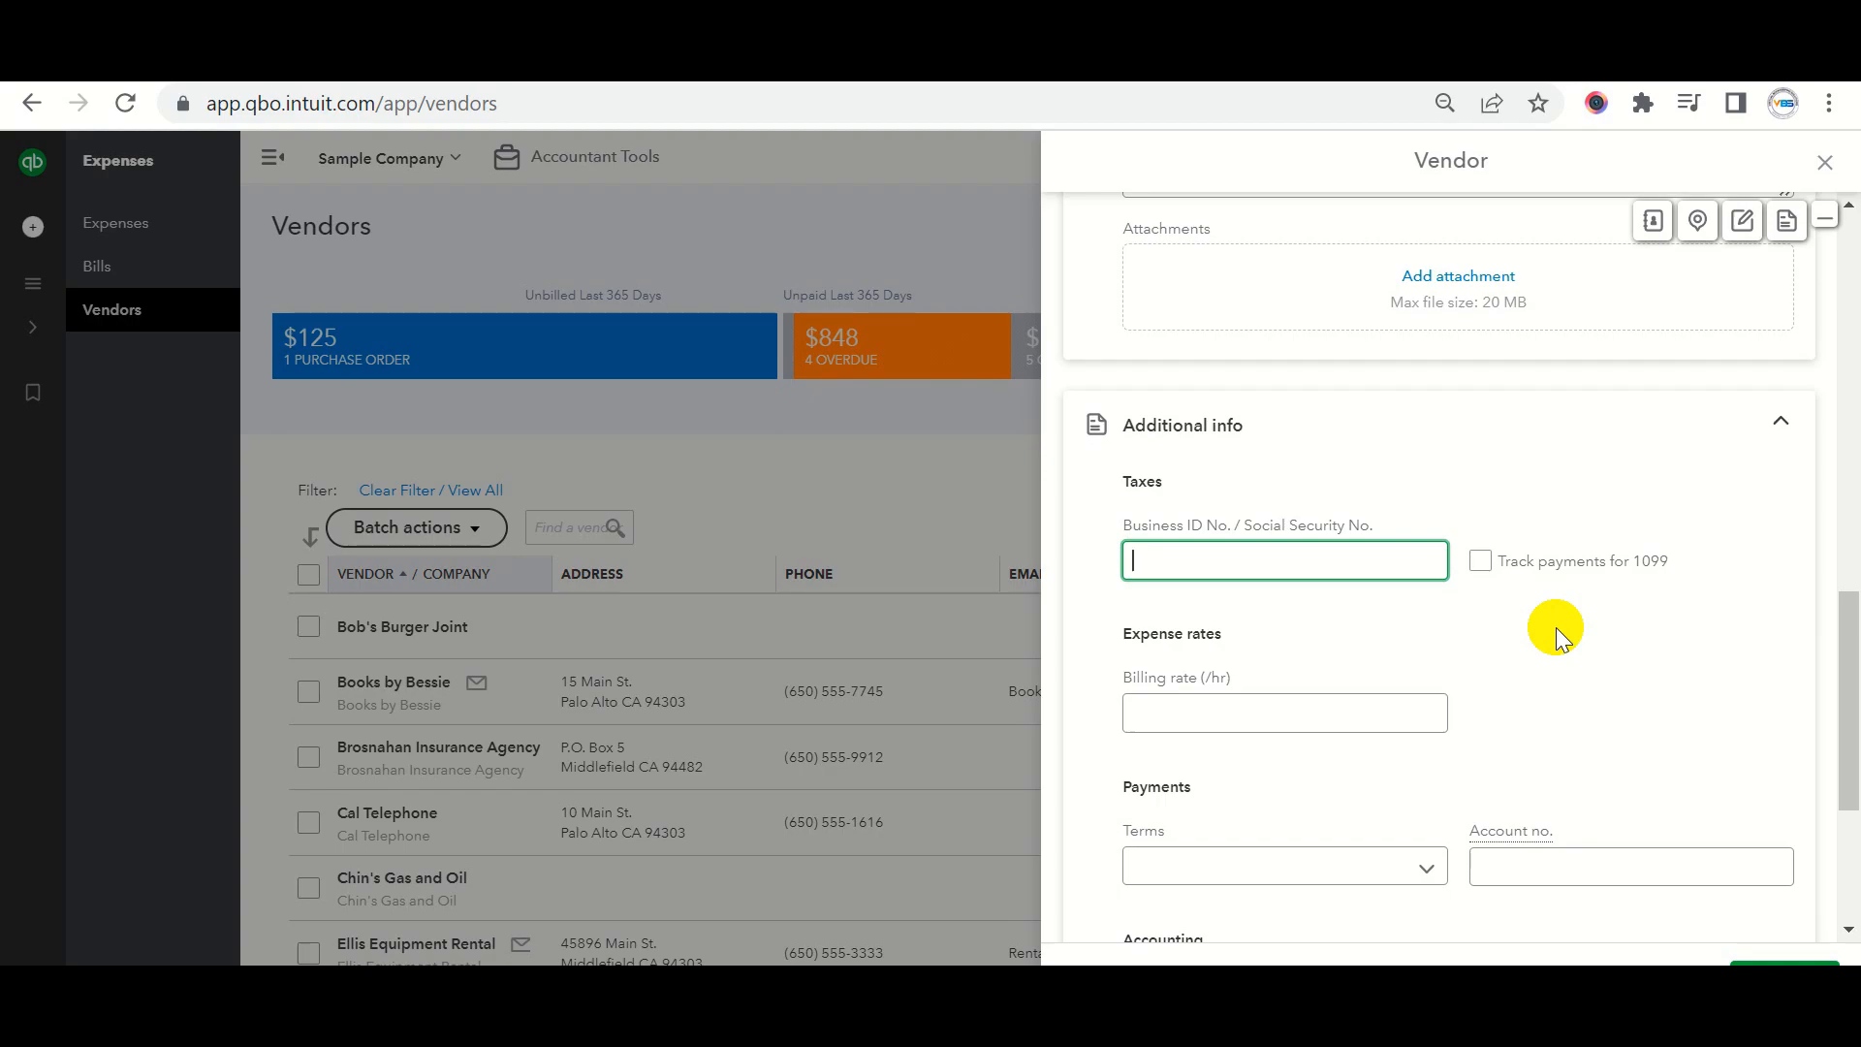
click(1483, 568)
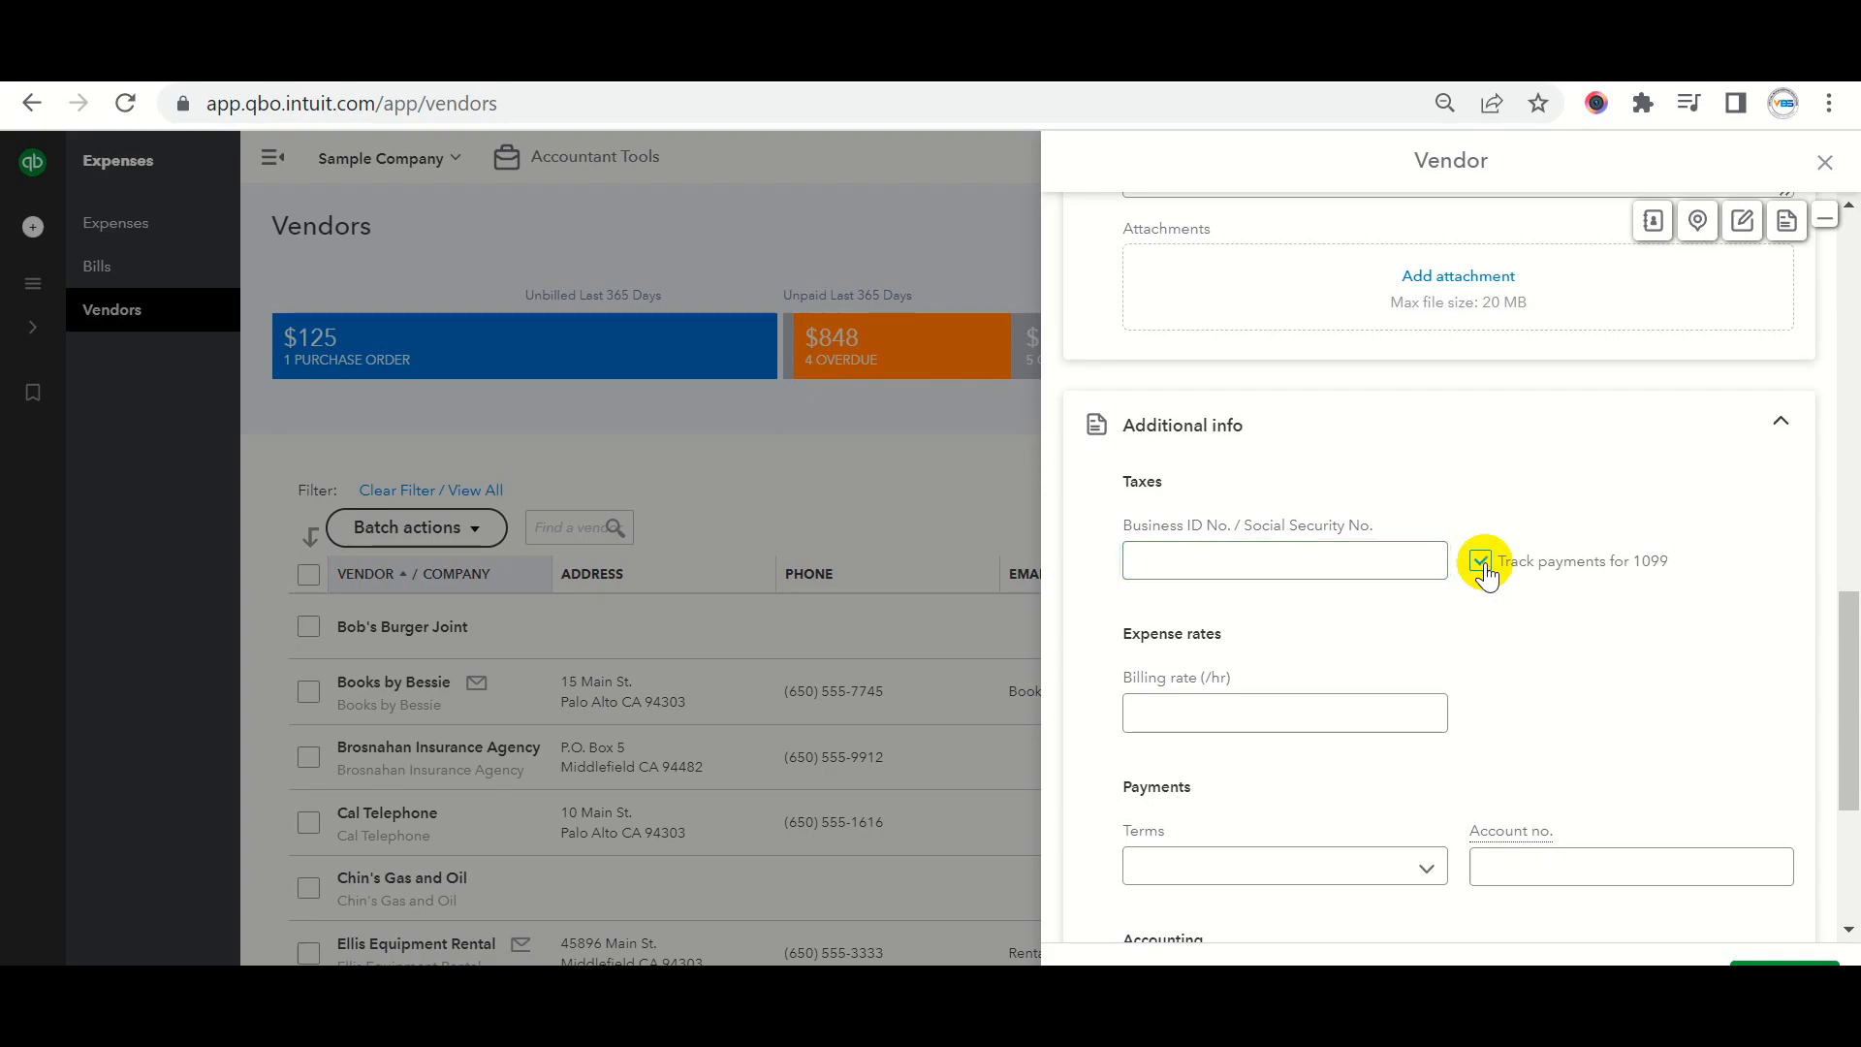
click(1482, 565)
scroll(1509, 579, down, 2)
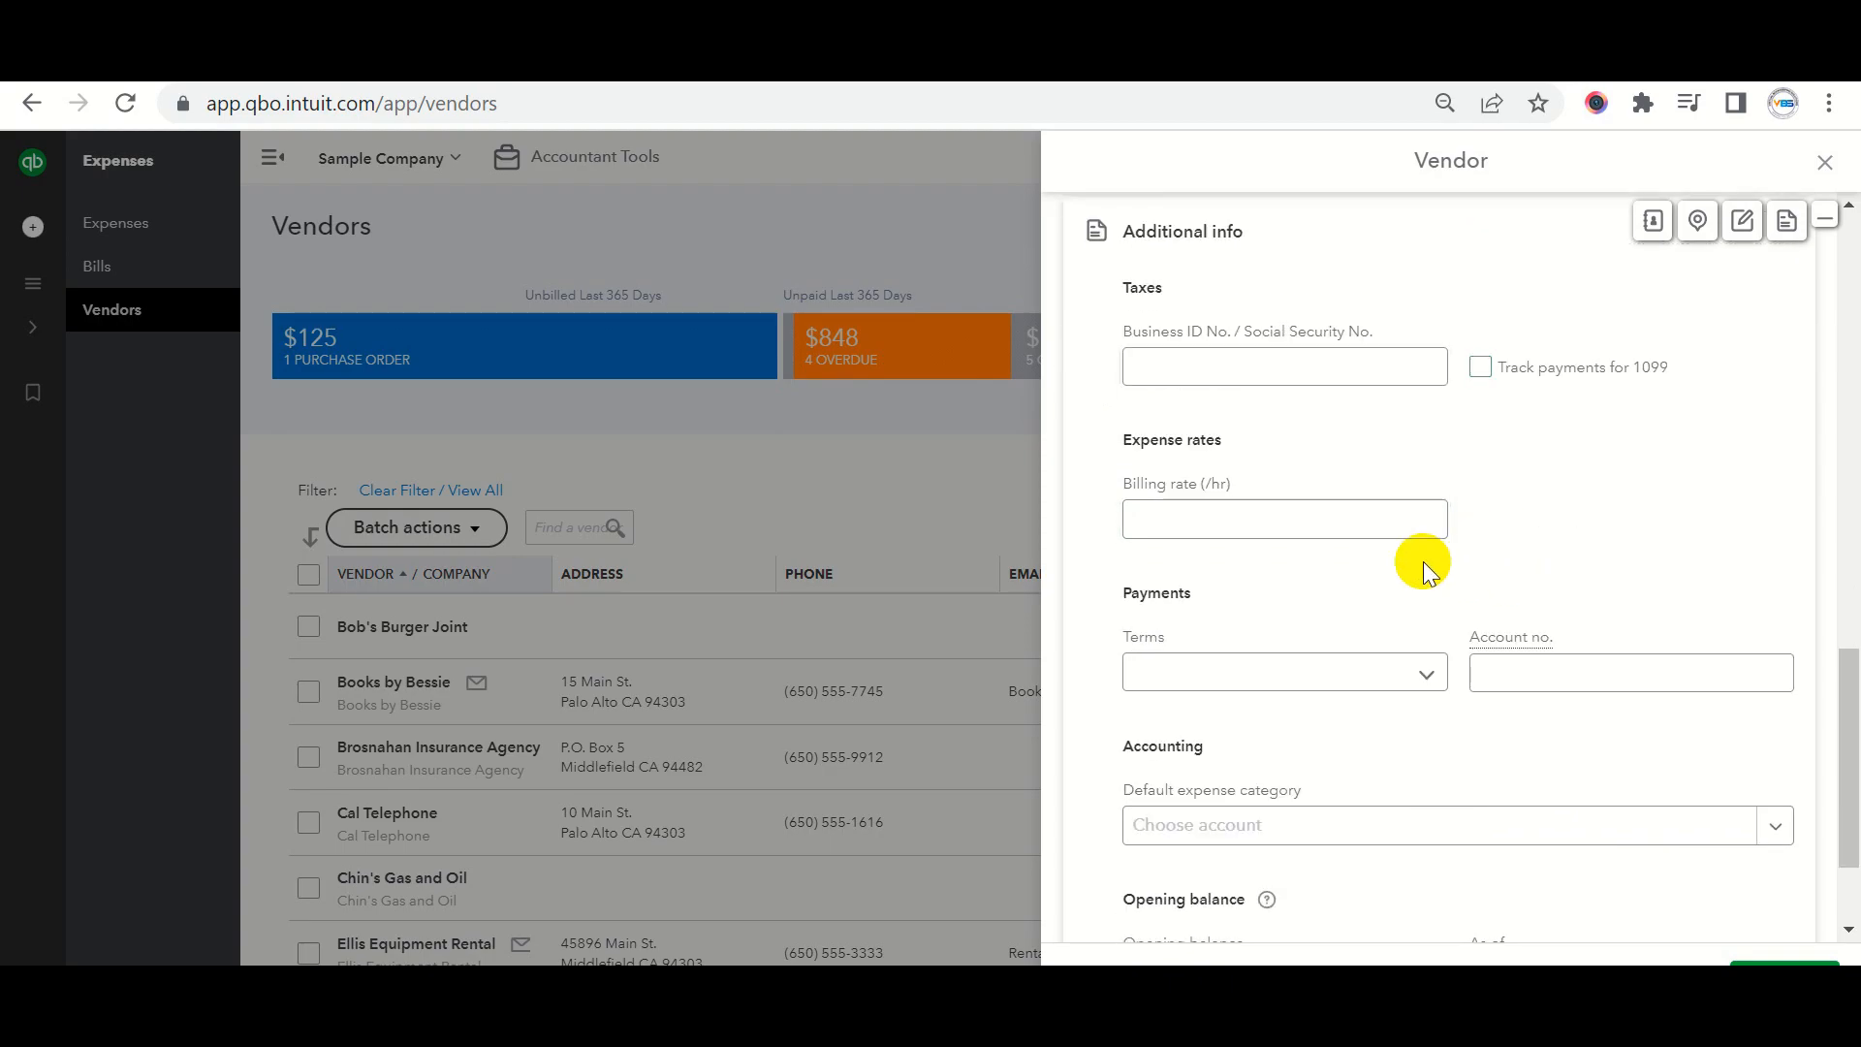
Set the vendor's payment terms to Net 10.
click(1283, 529)
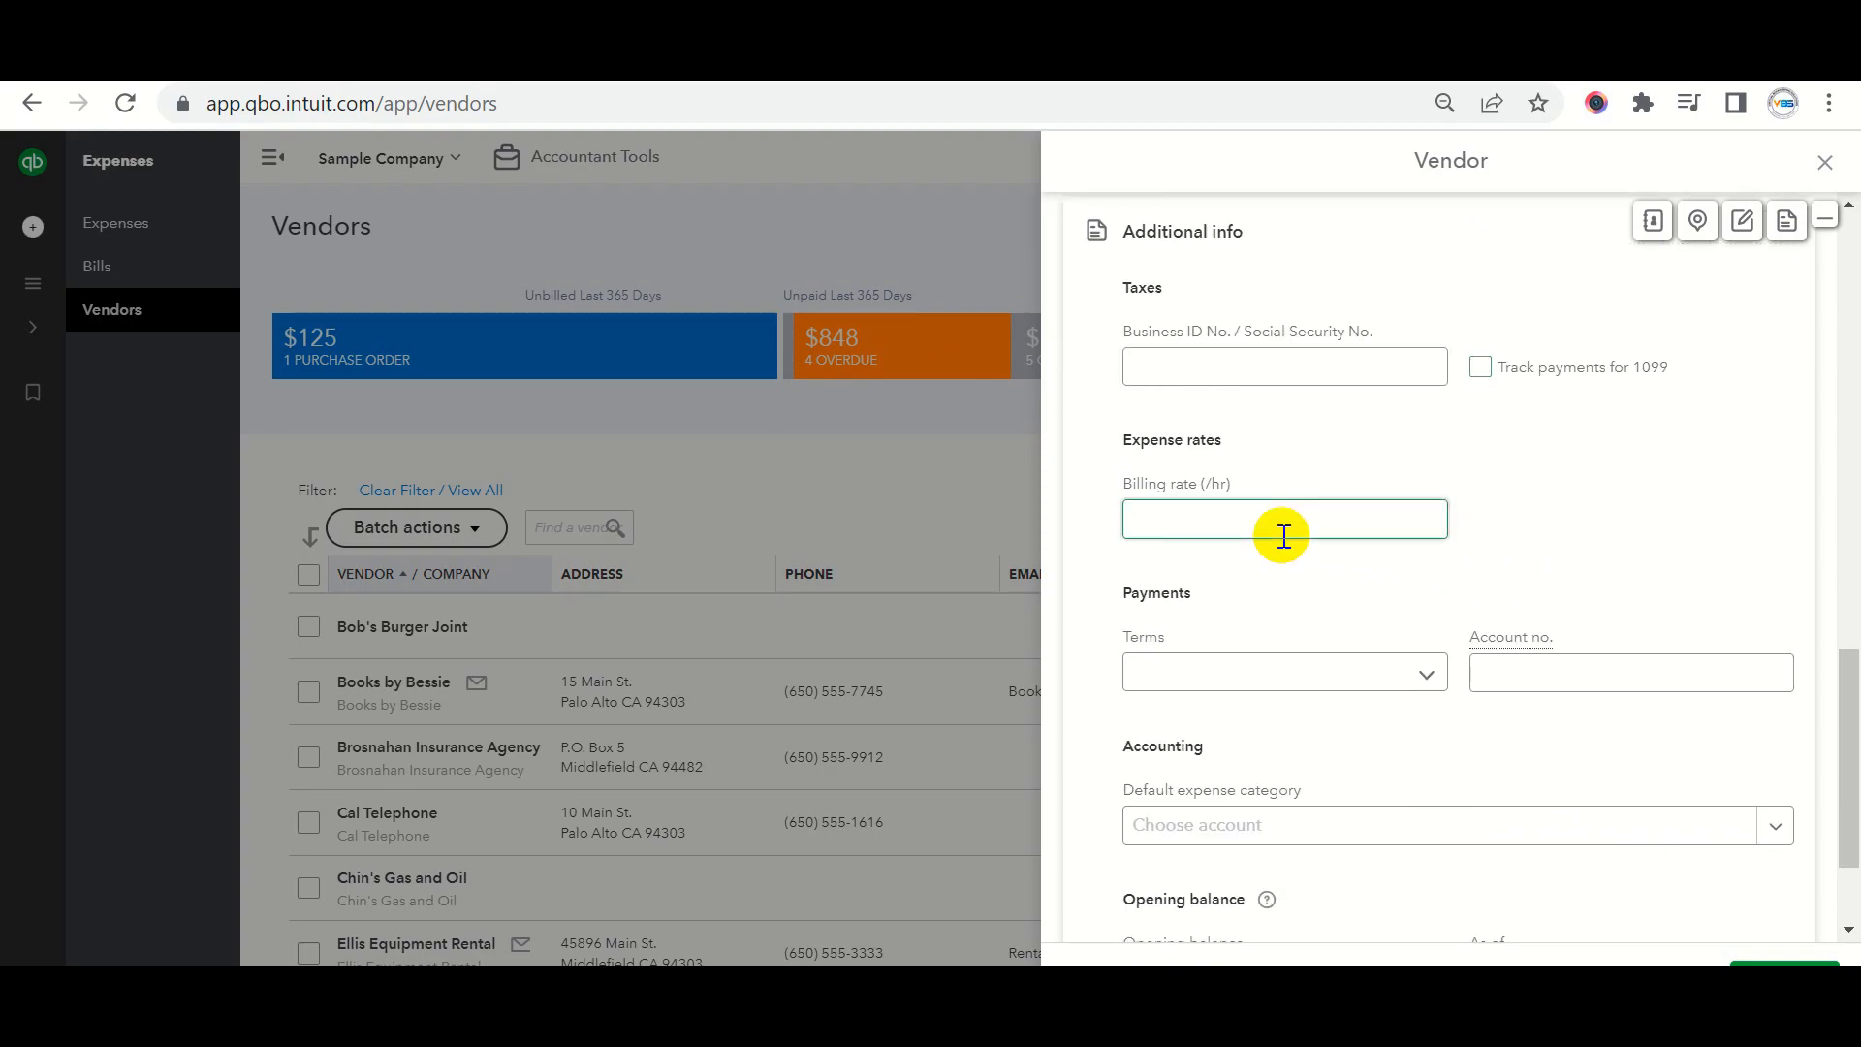
click(1200, 516)
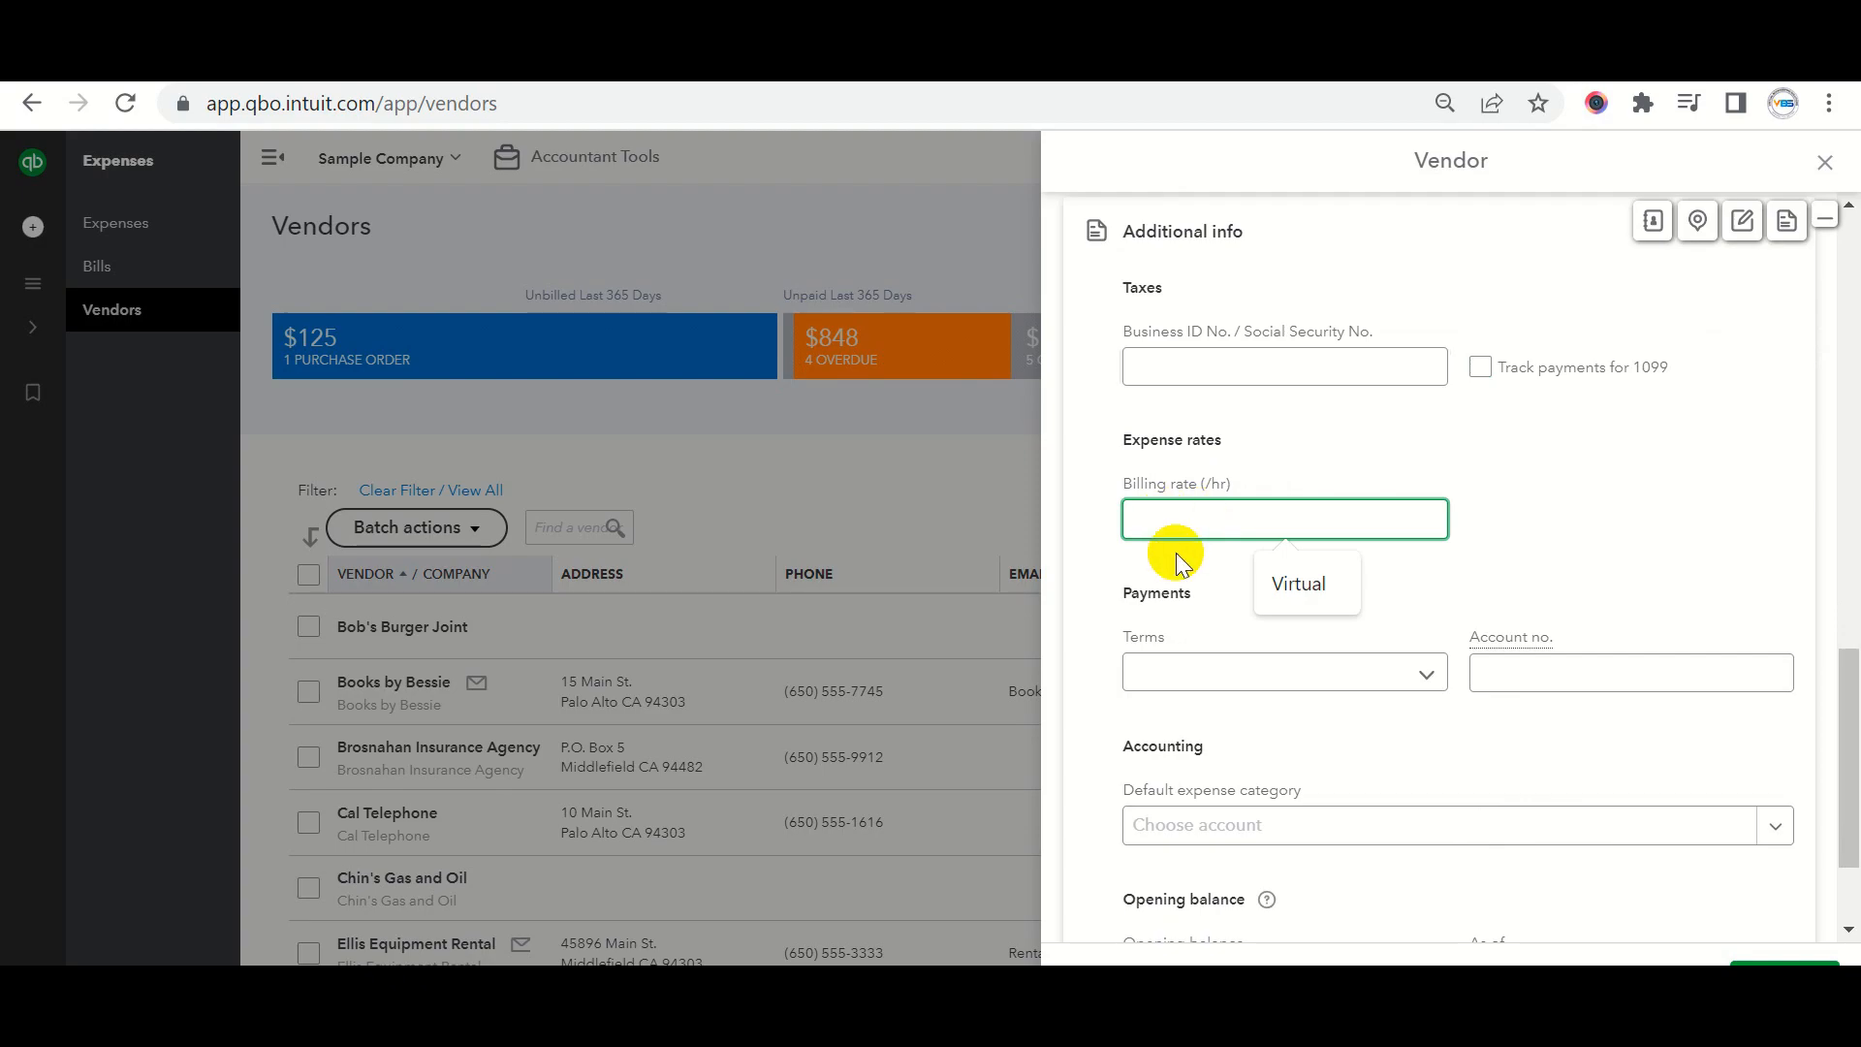
click(1200, 676)
click(1173, 779)
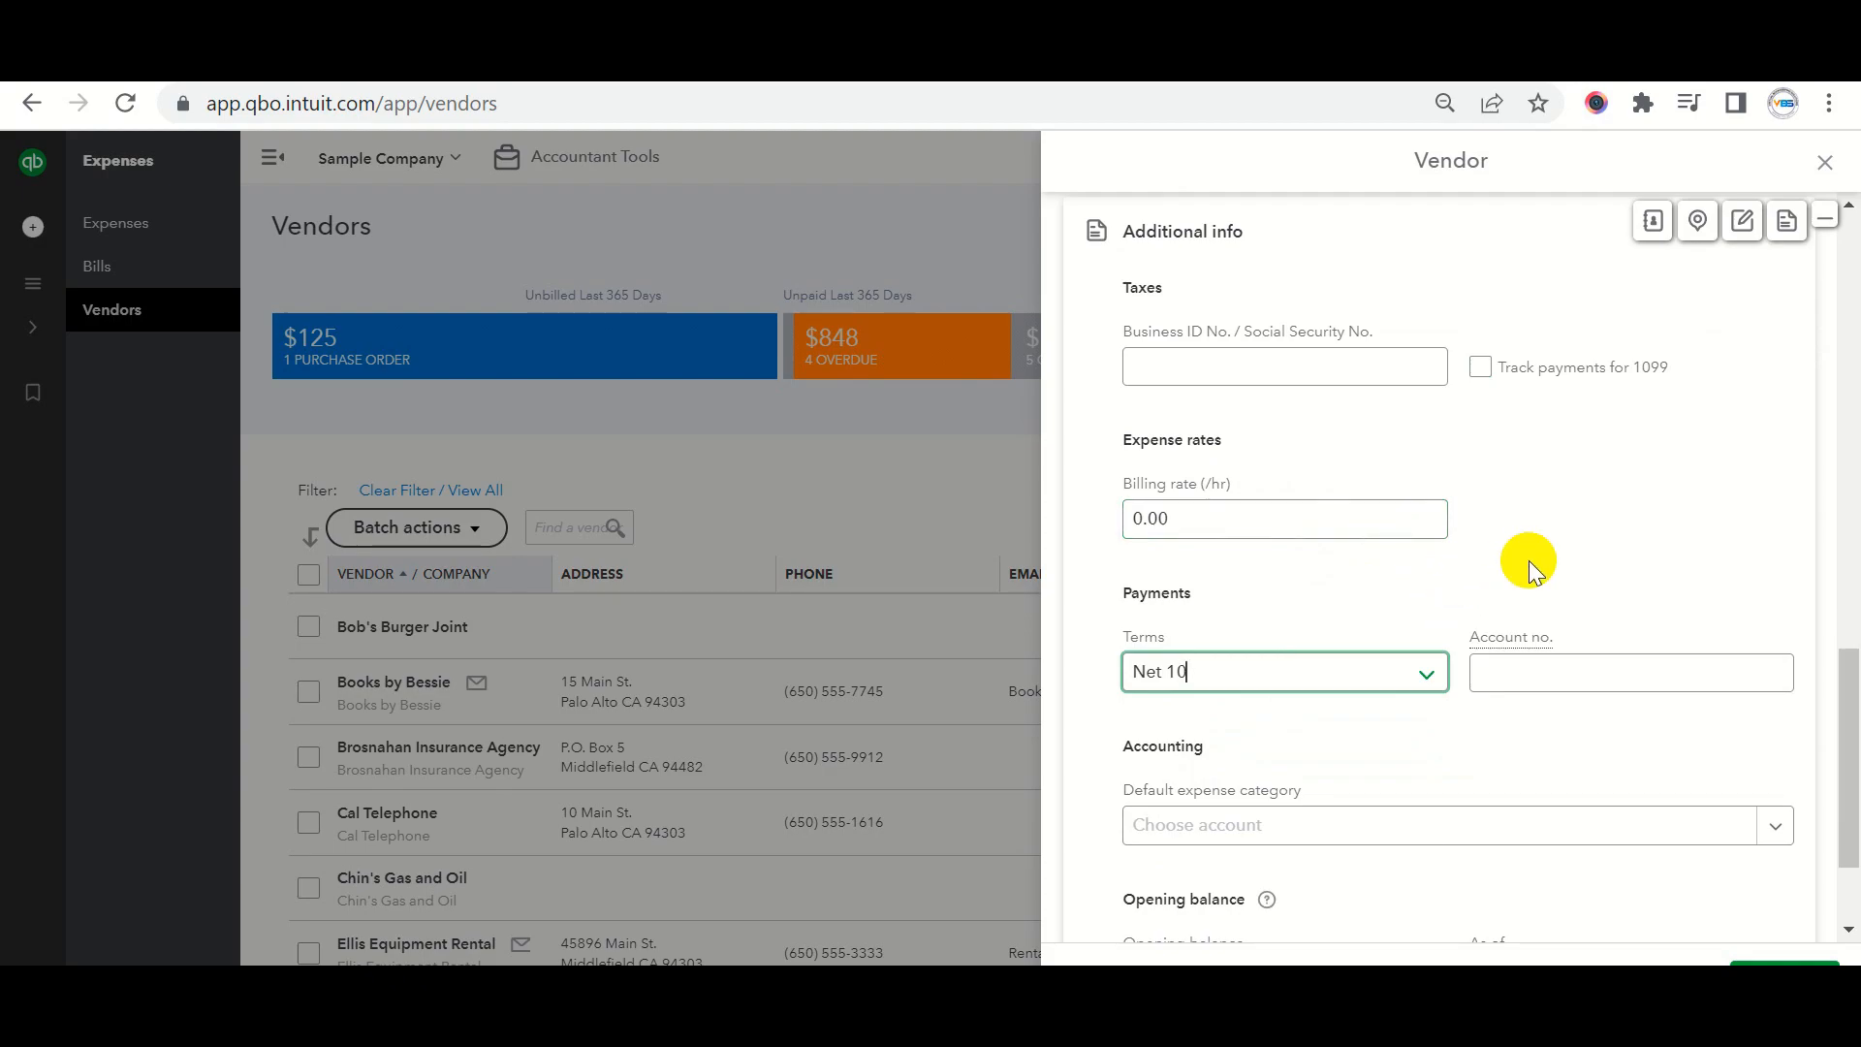
scroll(1528, 558, down, 3)
Enter the vendor's account number and choose Equipment Rental as default expense category.
click(1528, 507)
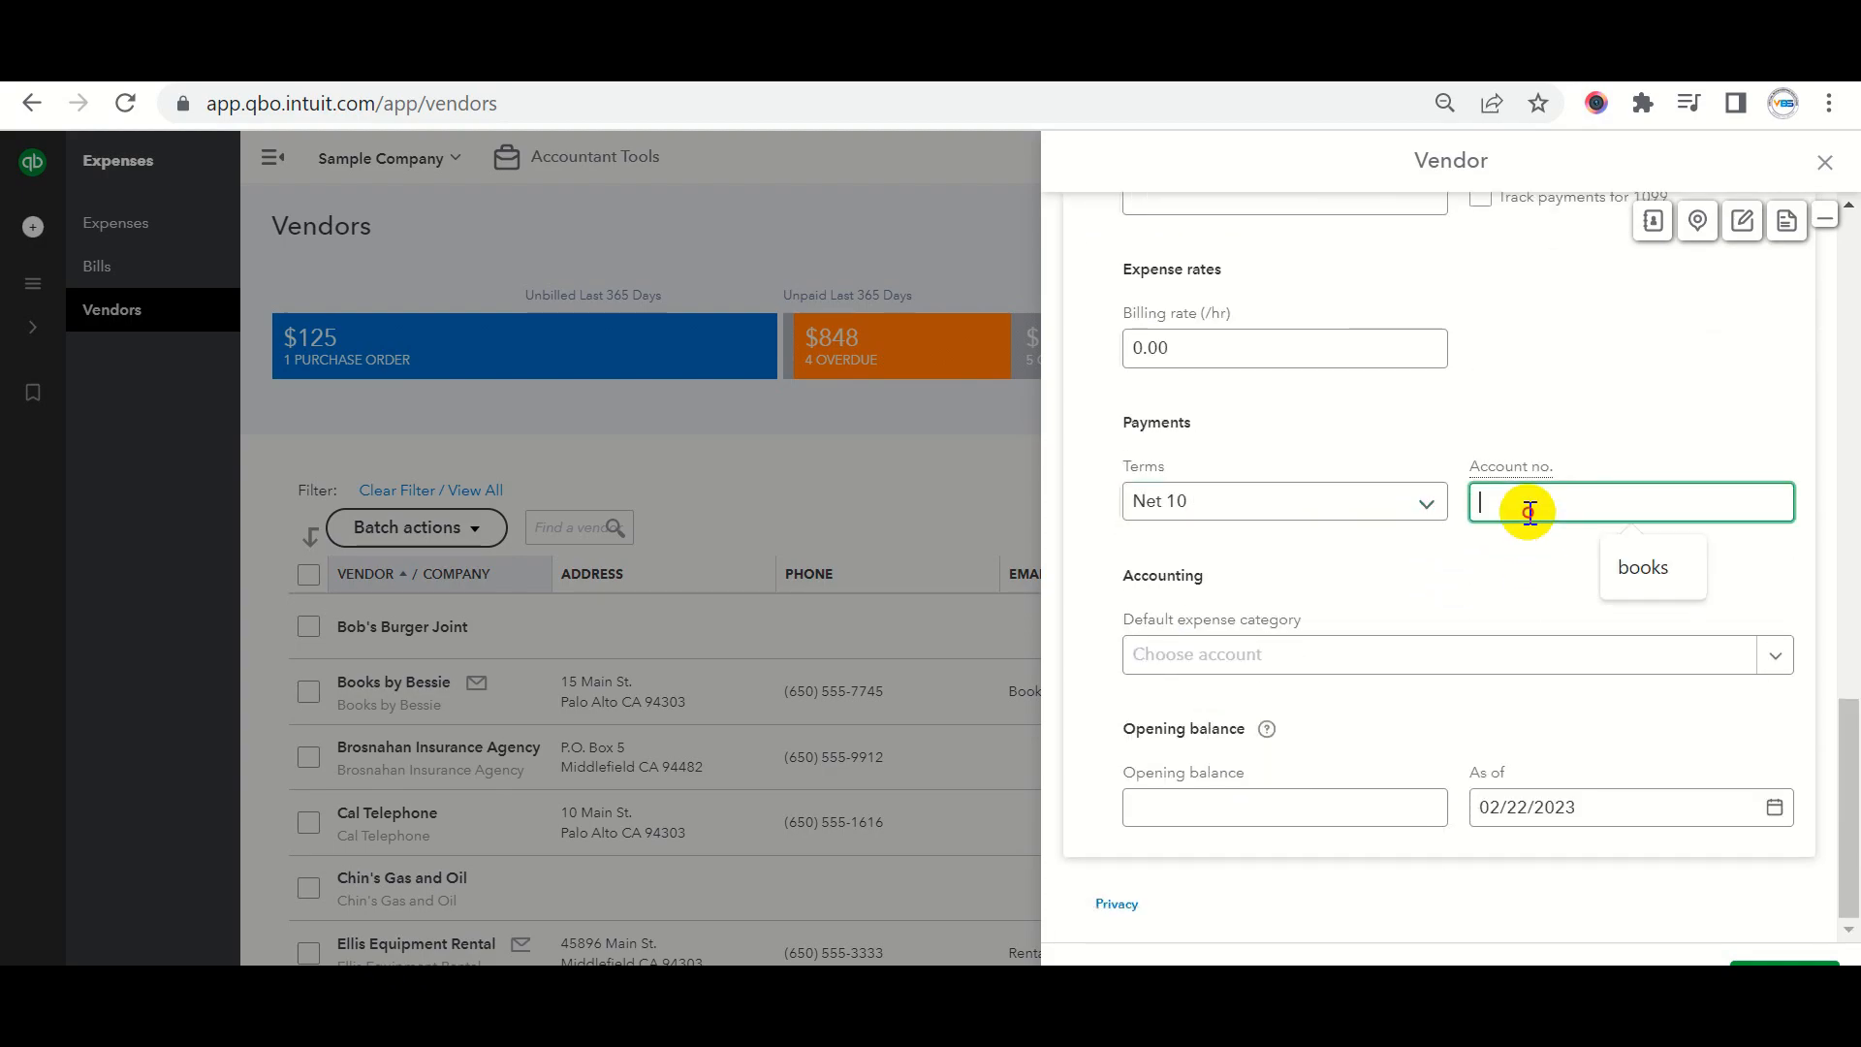
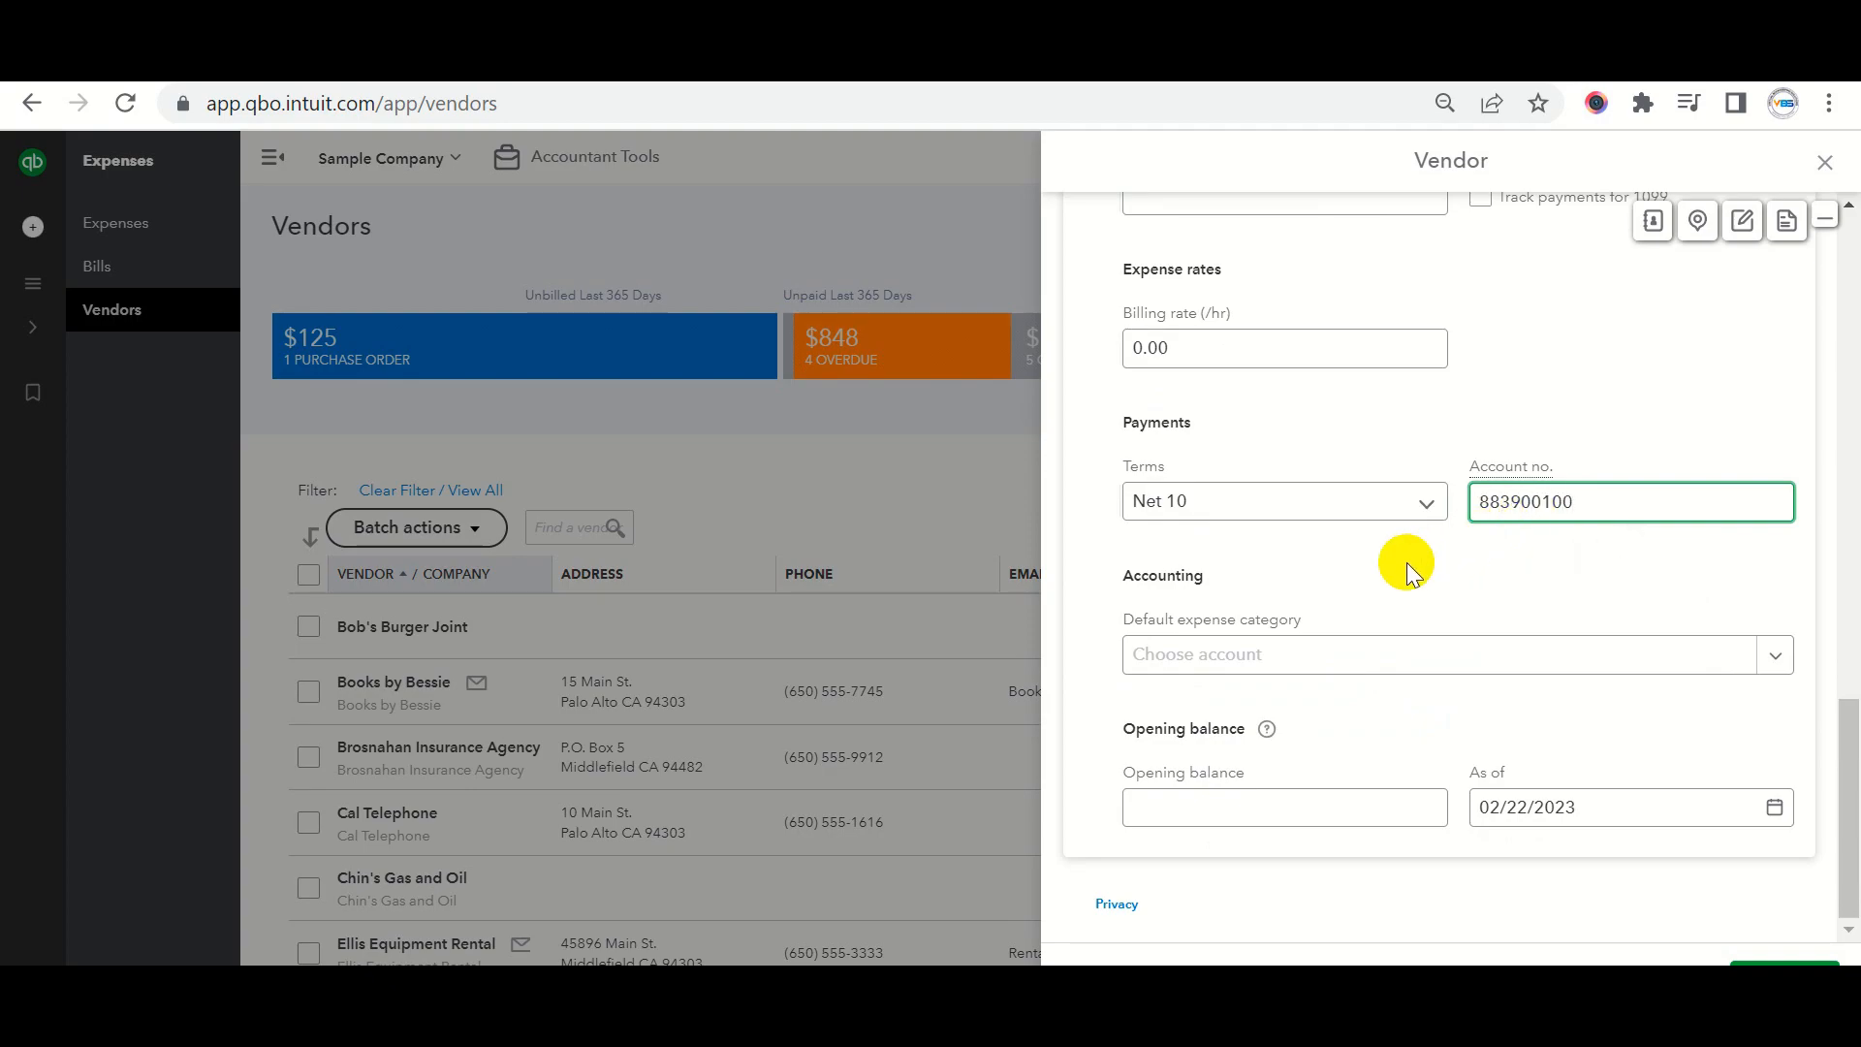
click(1269, 658)
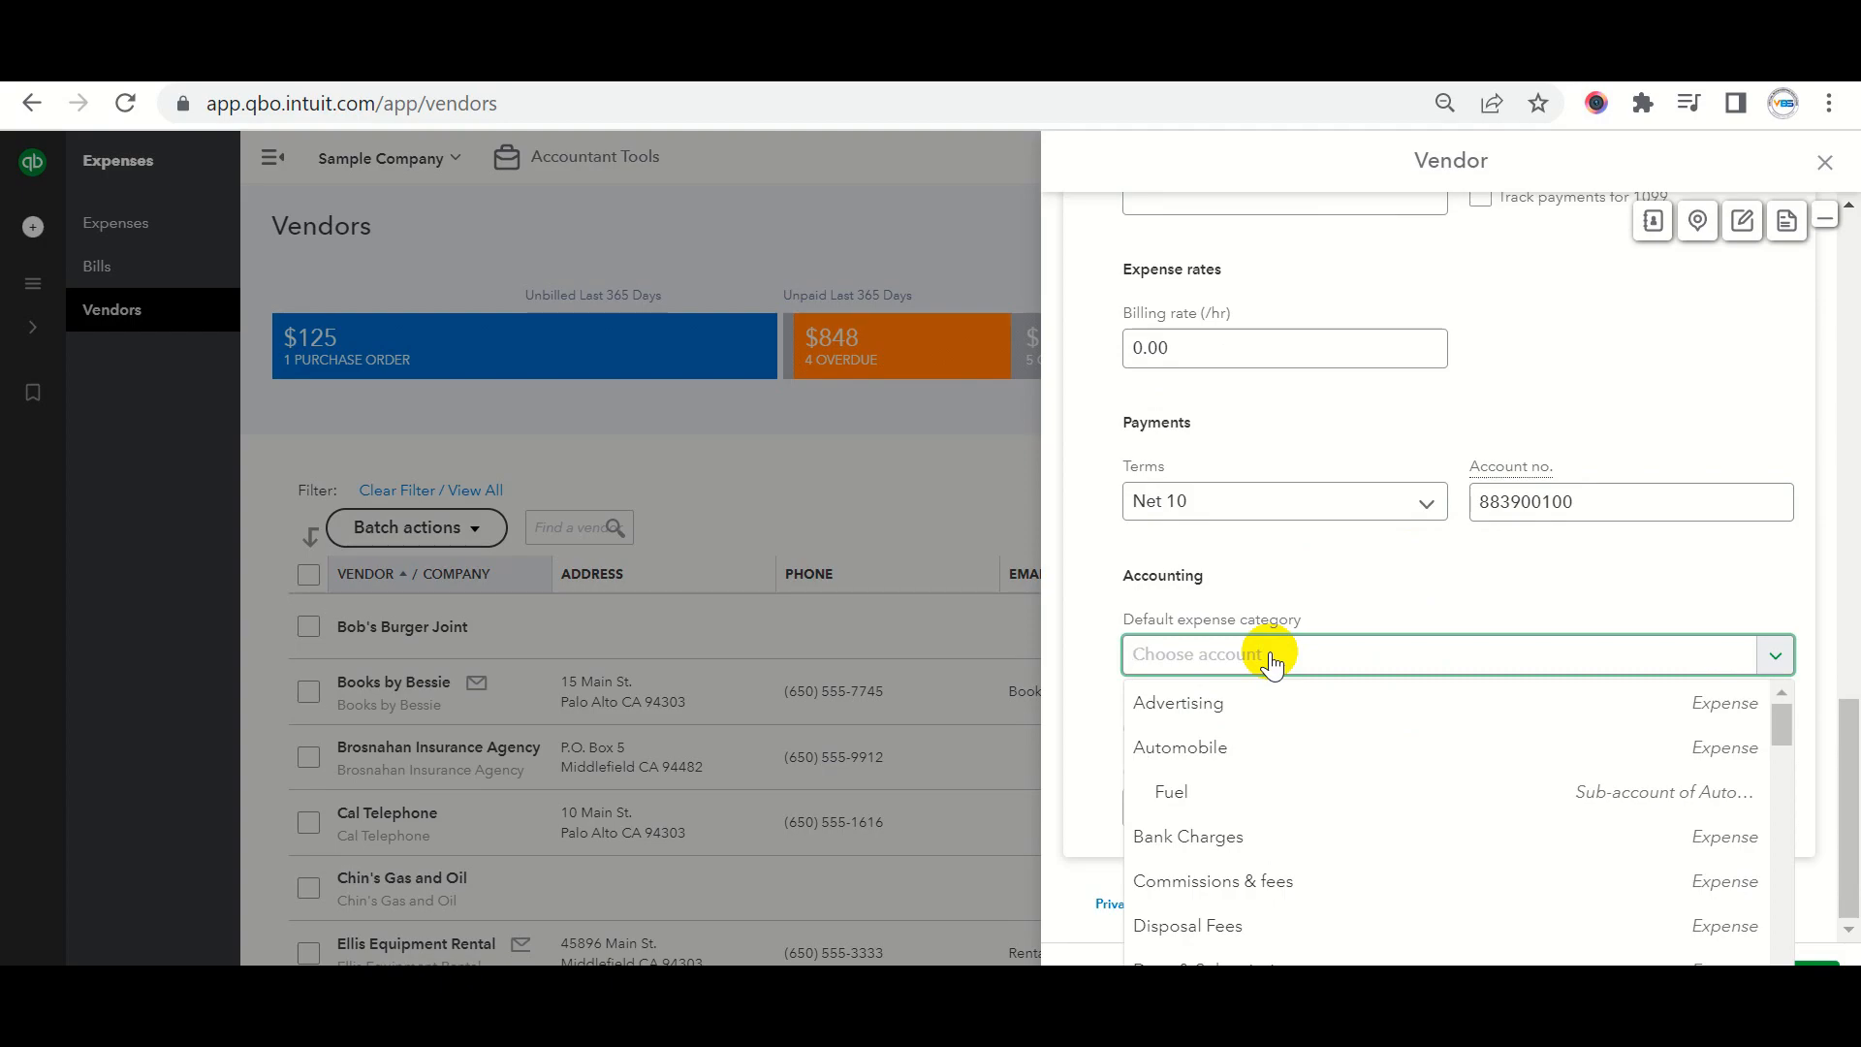
scroll(1303, 760, down, 2)
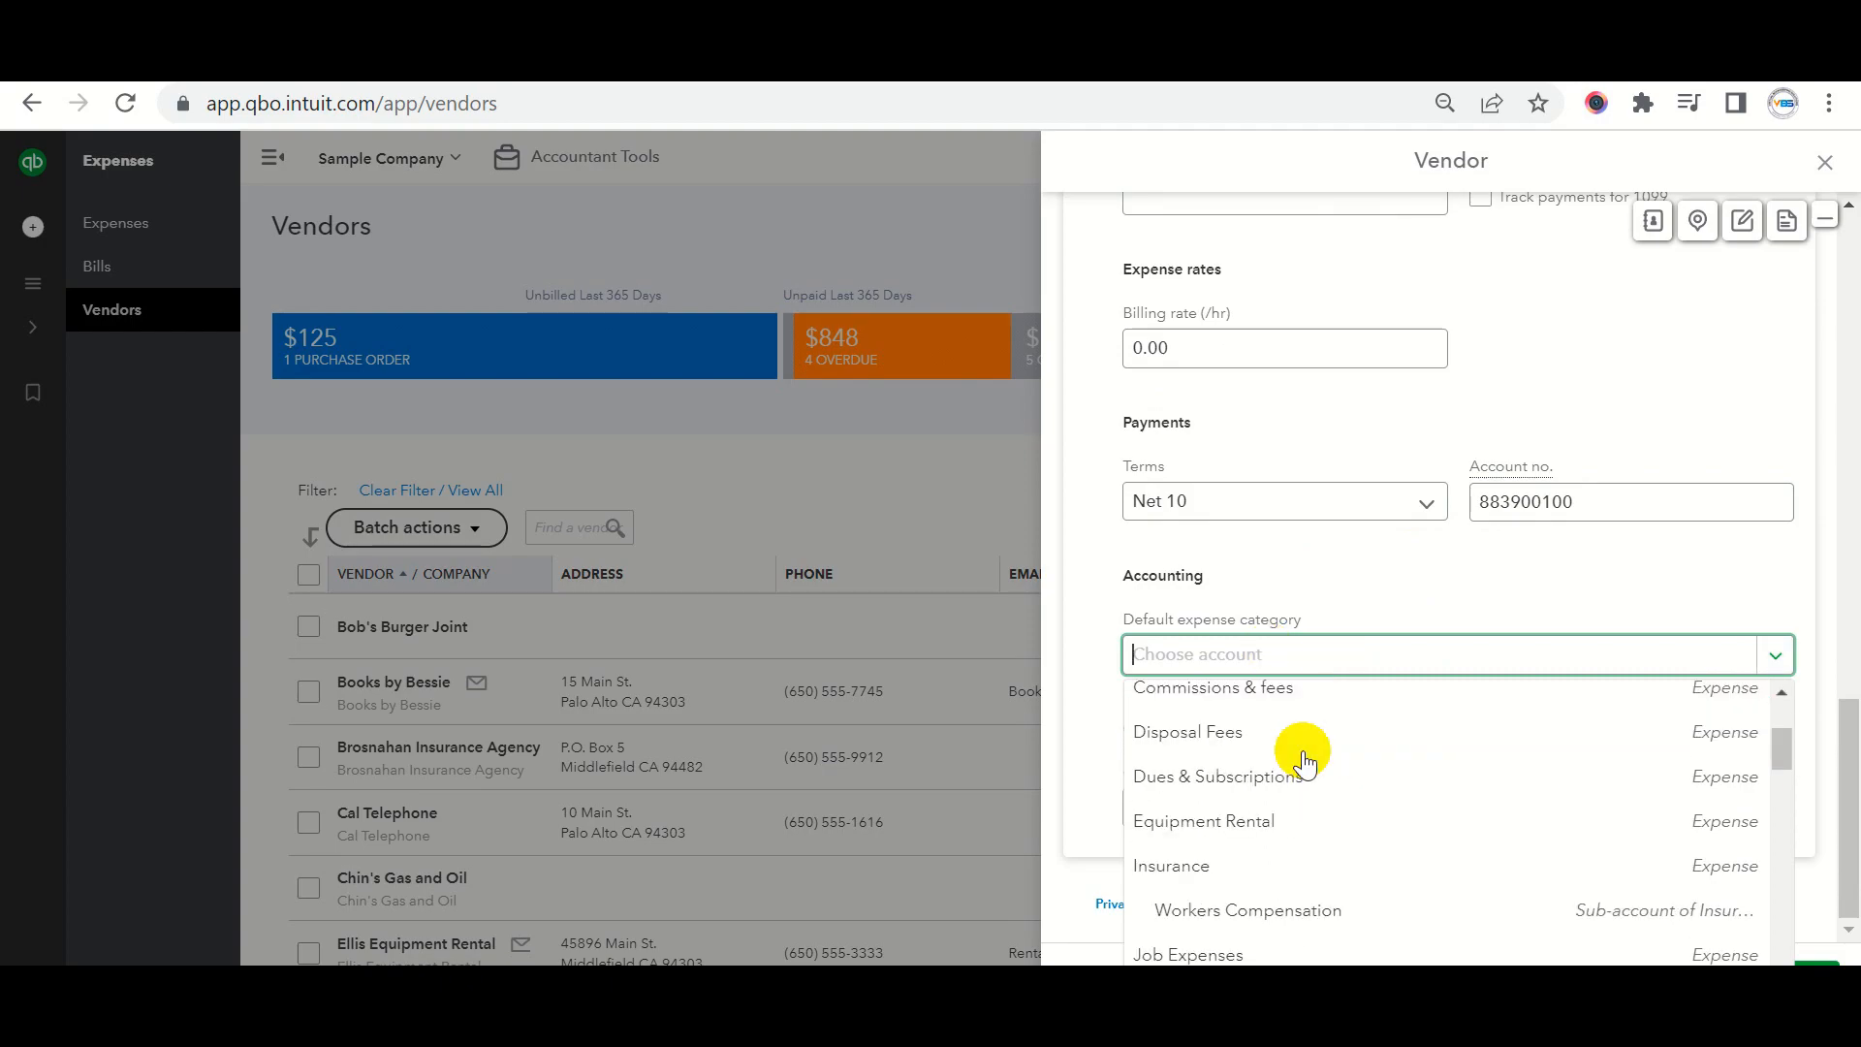
click(1268, 845)
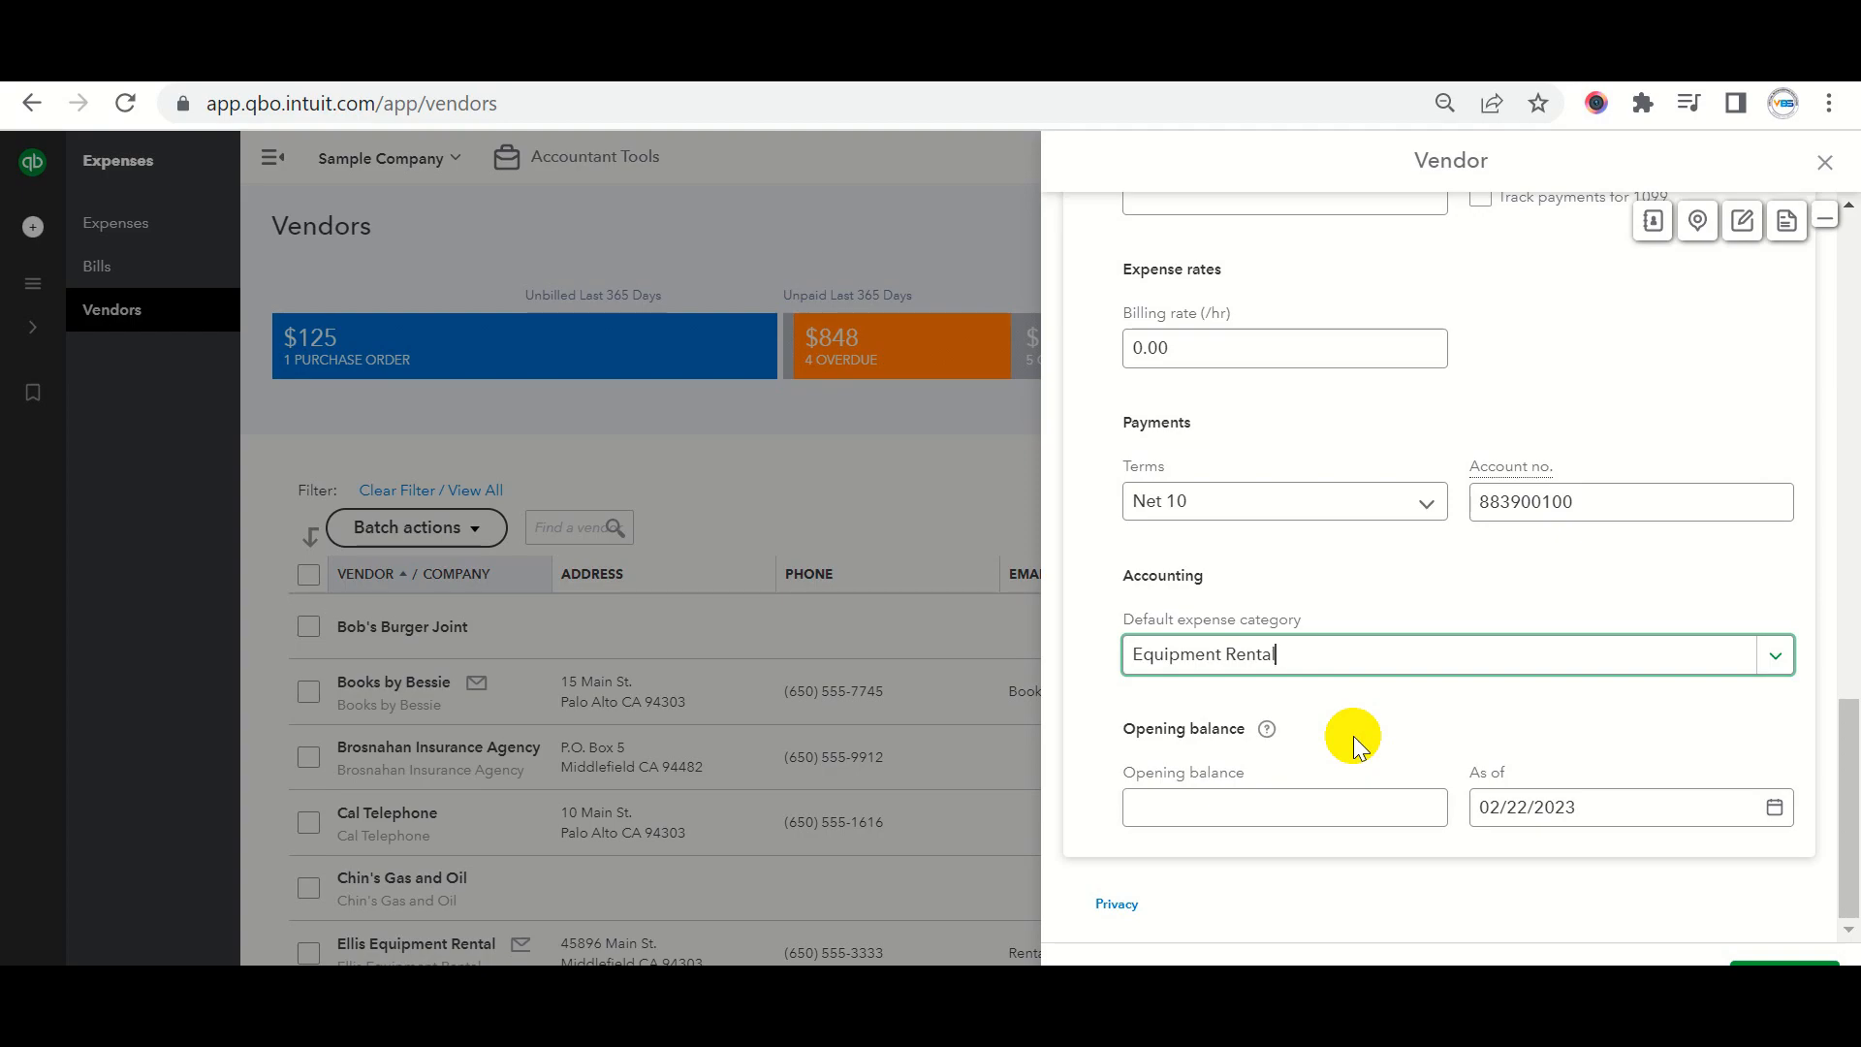
Enter a 59 opening balance and save the new vendor.
click(1184, 804)
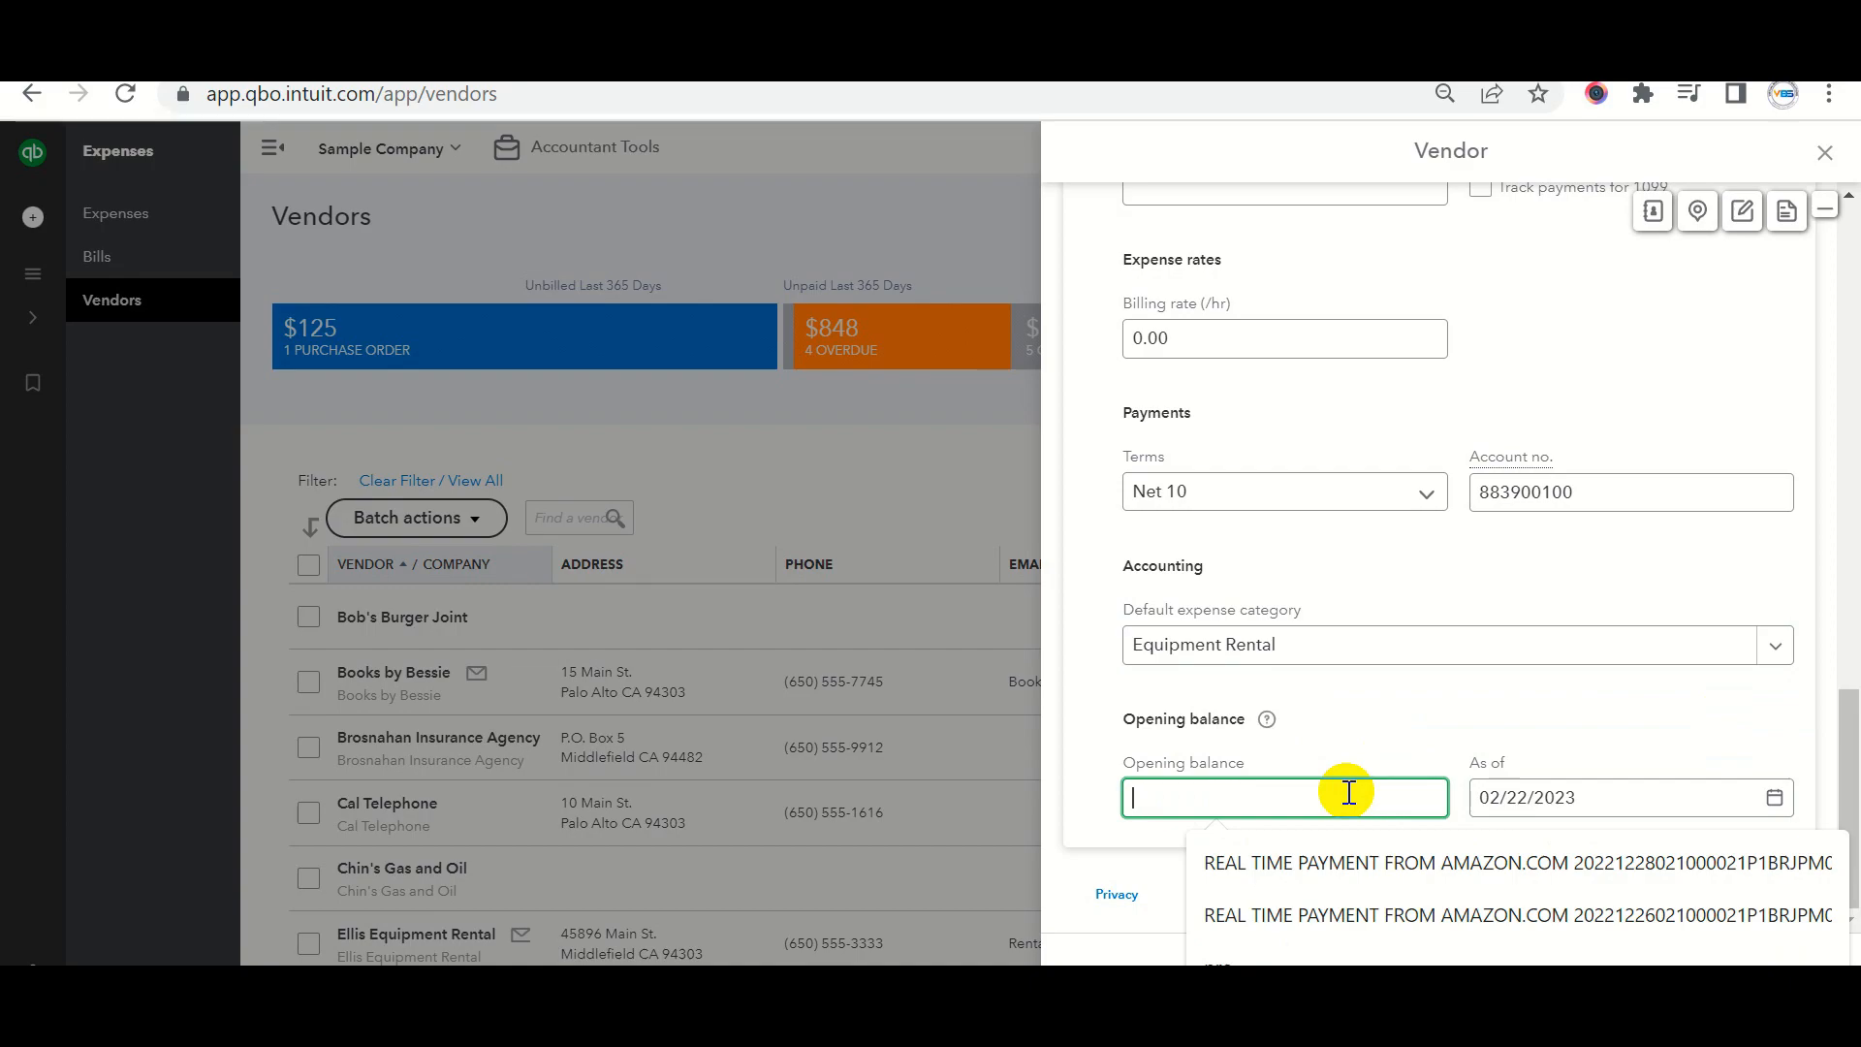
text(59)
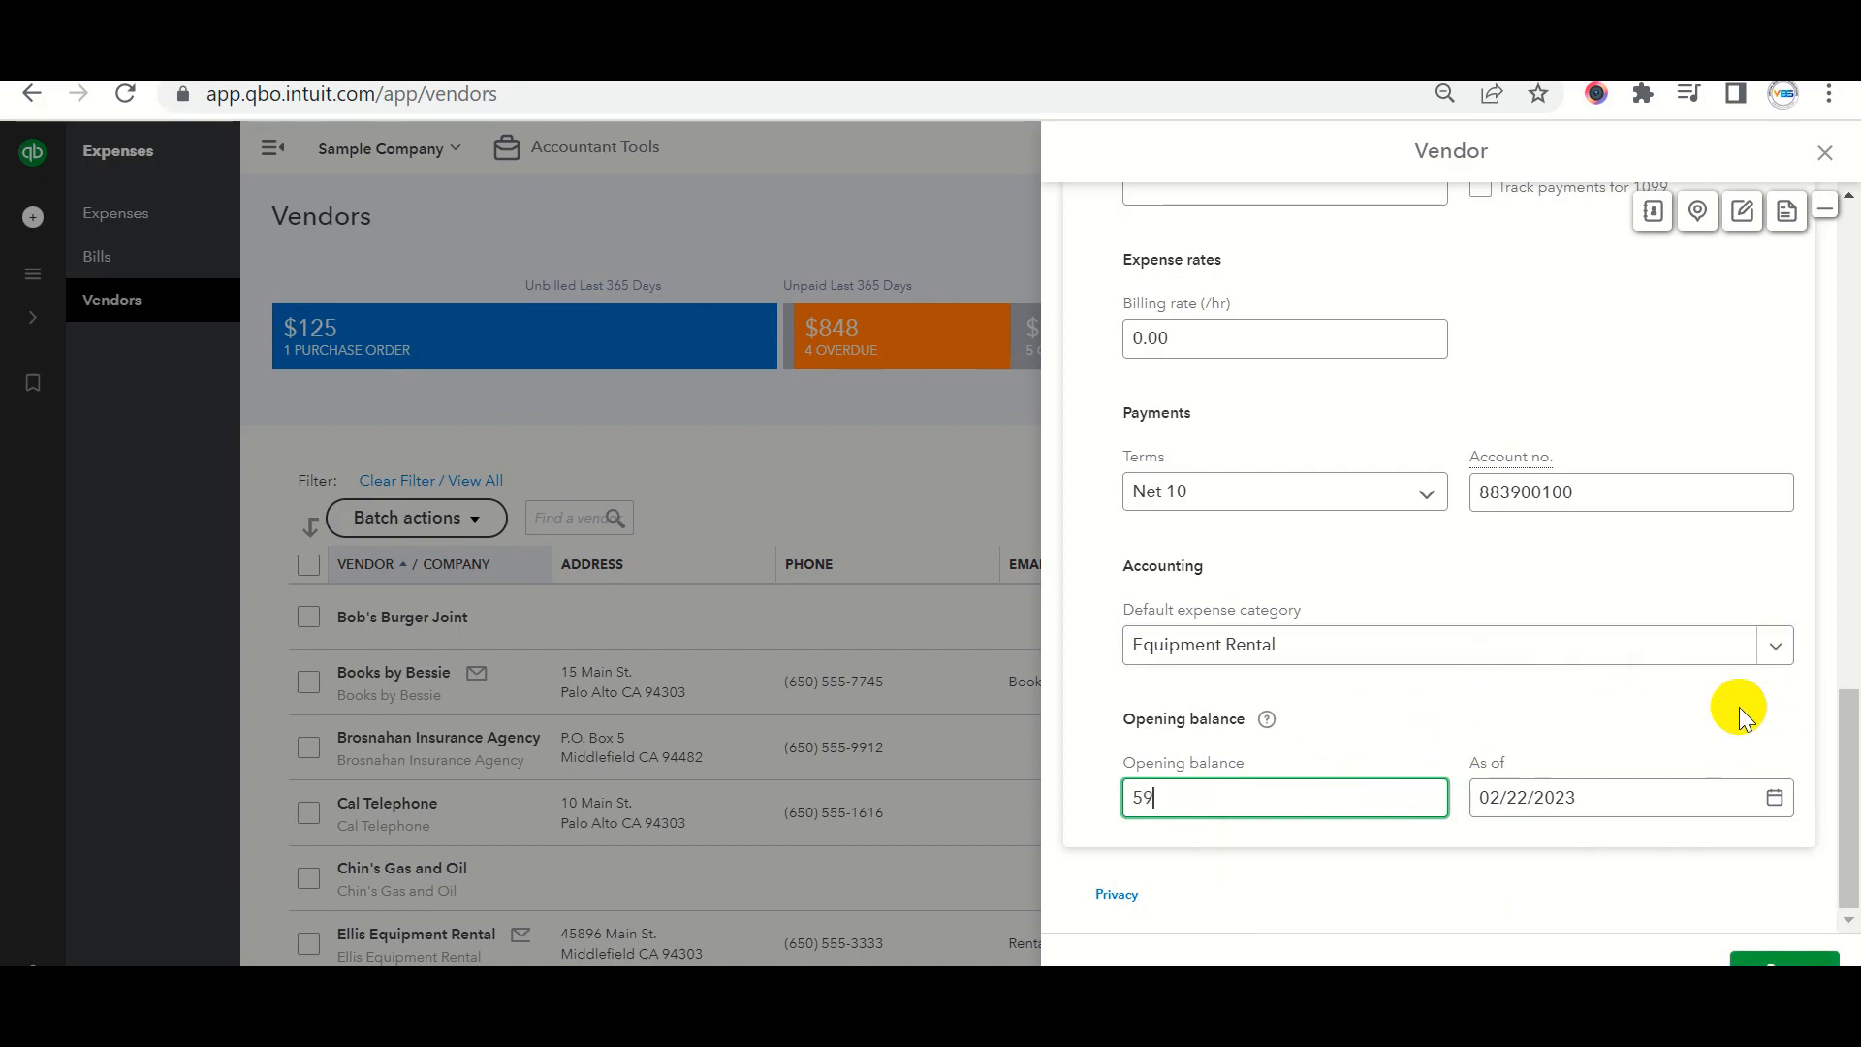
click(1765, 950)
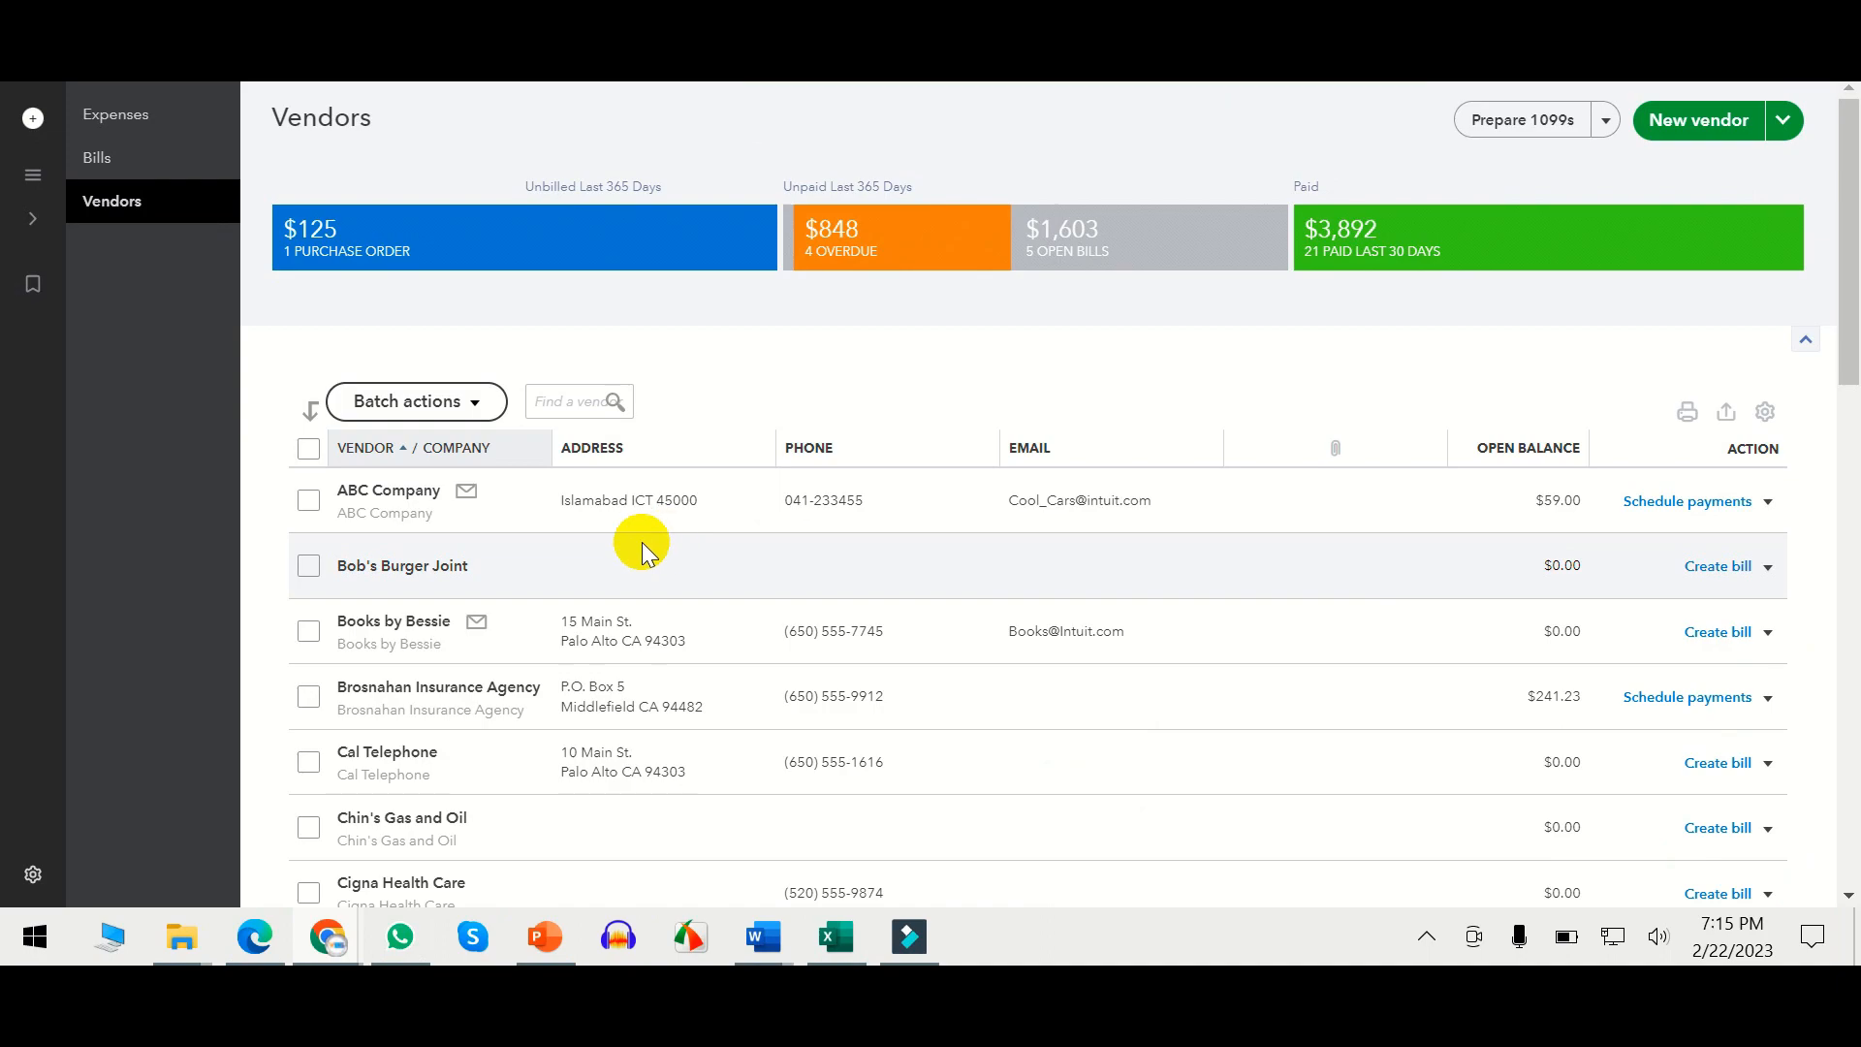
Open ABC Company's vendor page from the Vendors list and choose Edit.
scroll(601, 540, down, 2)
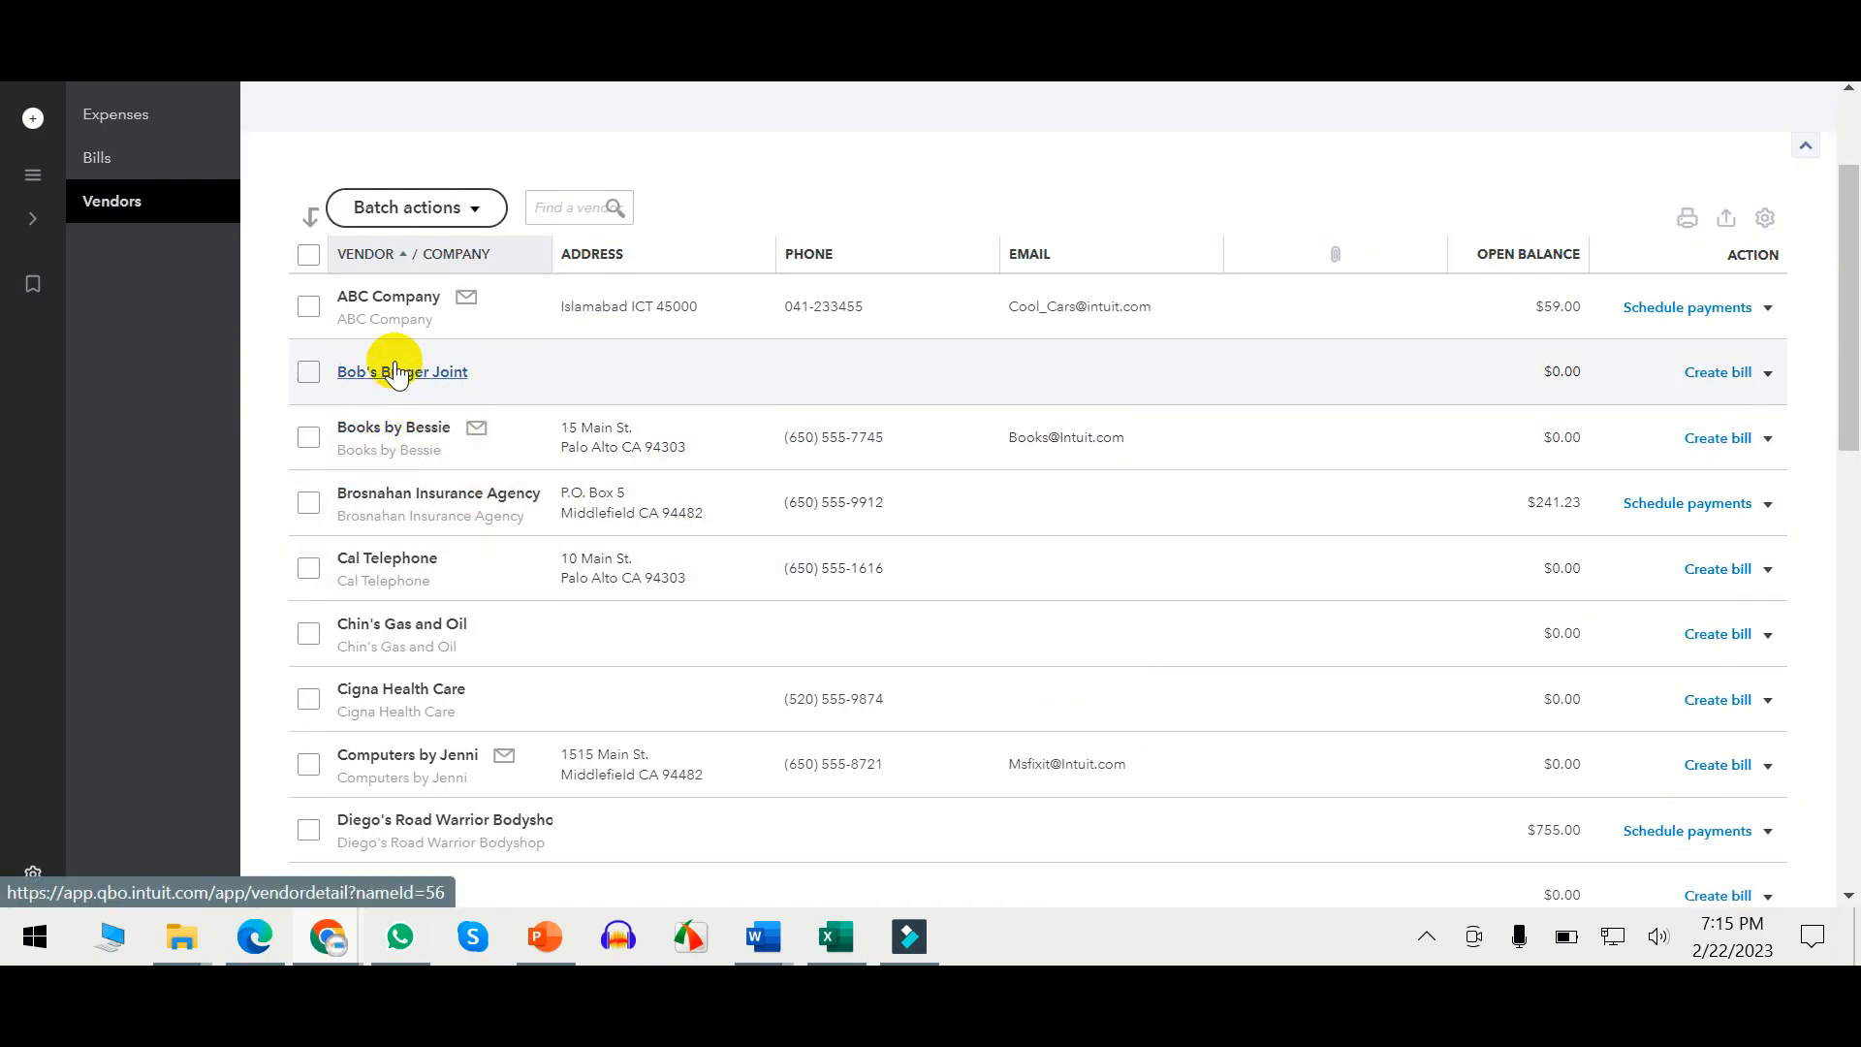
scroll(402, 388, up, 2)
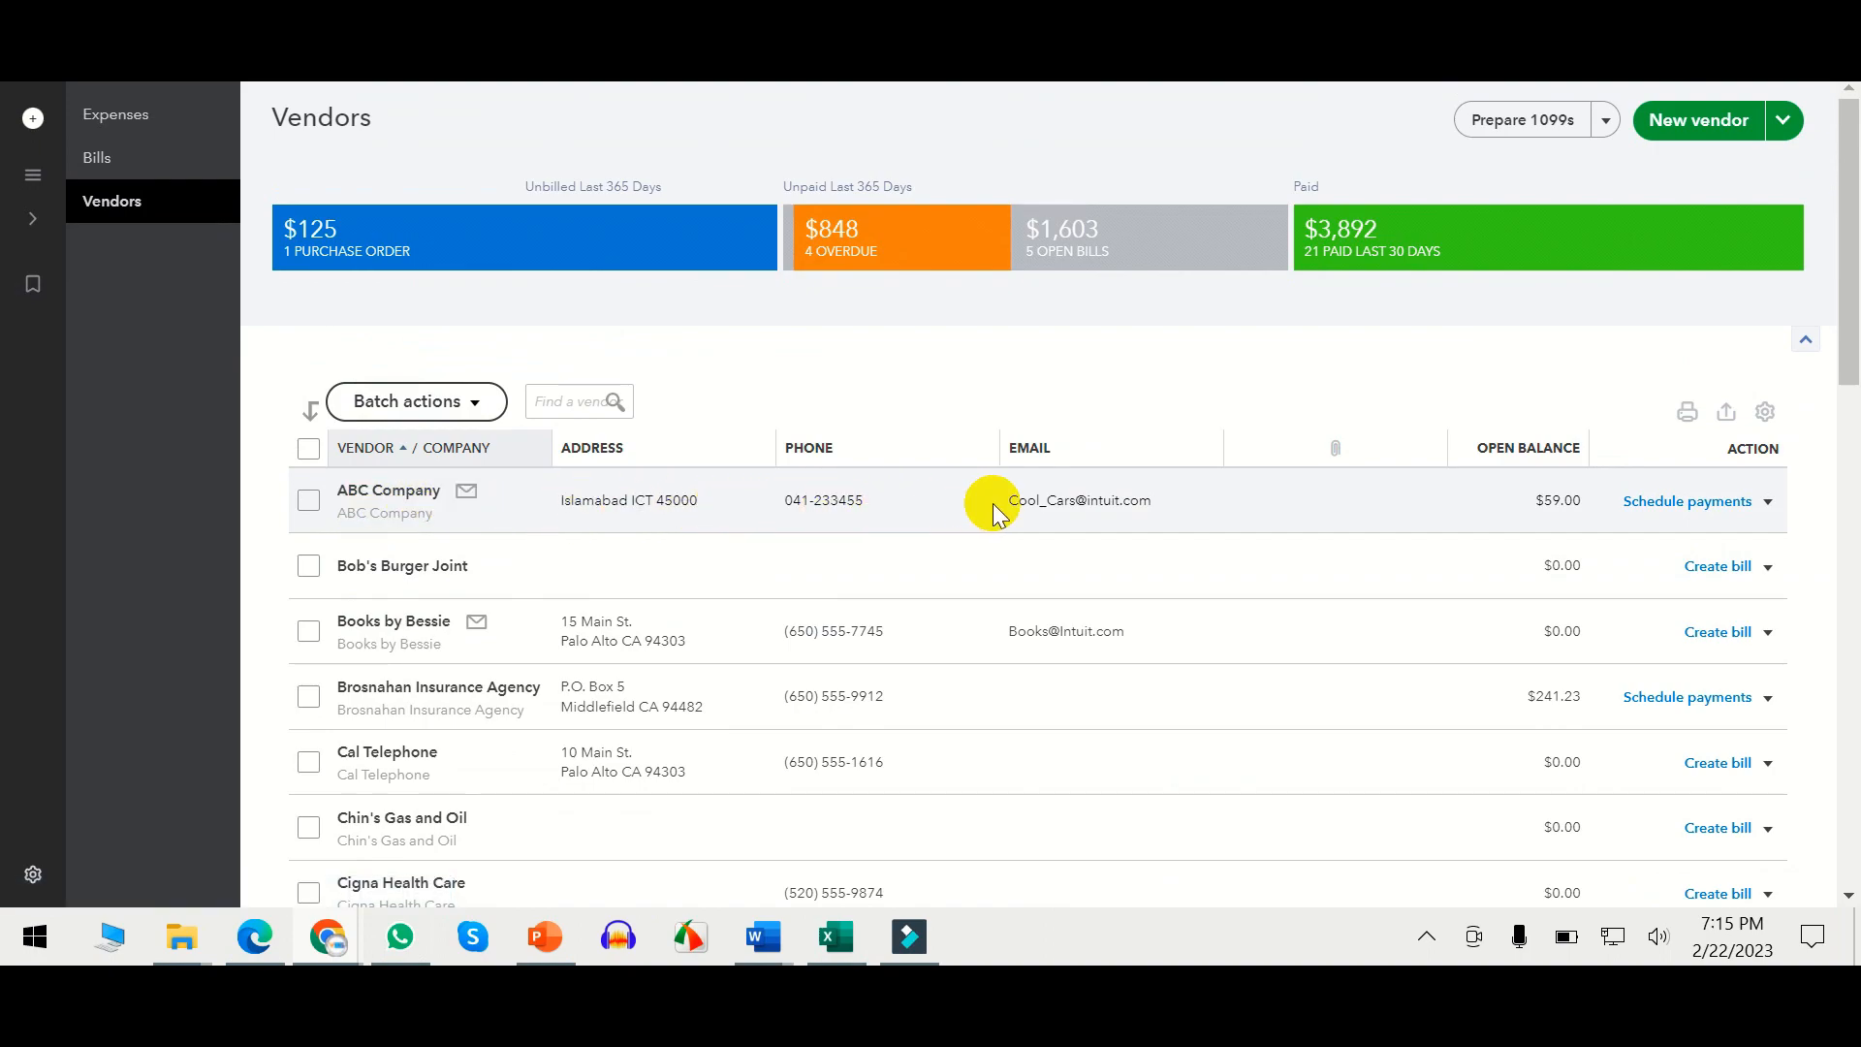
click(1544, 502)
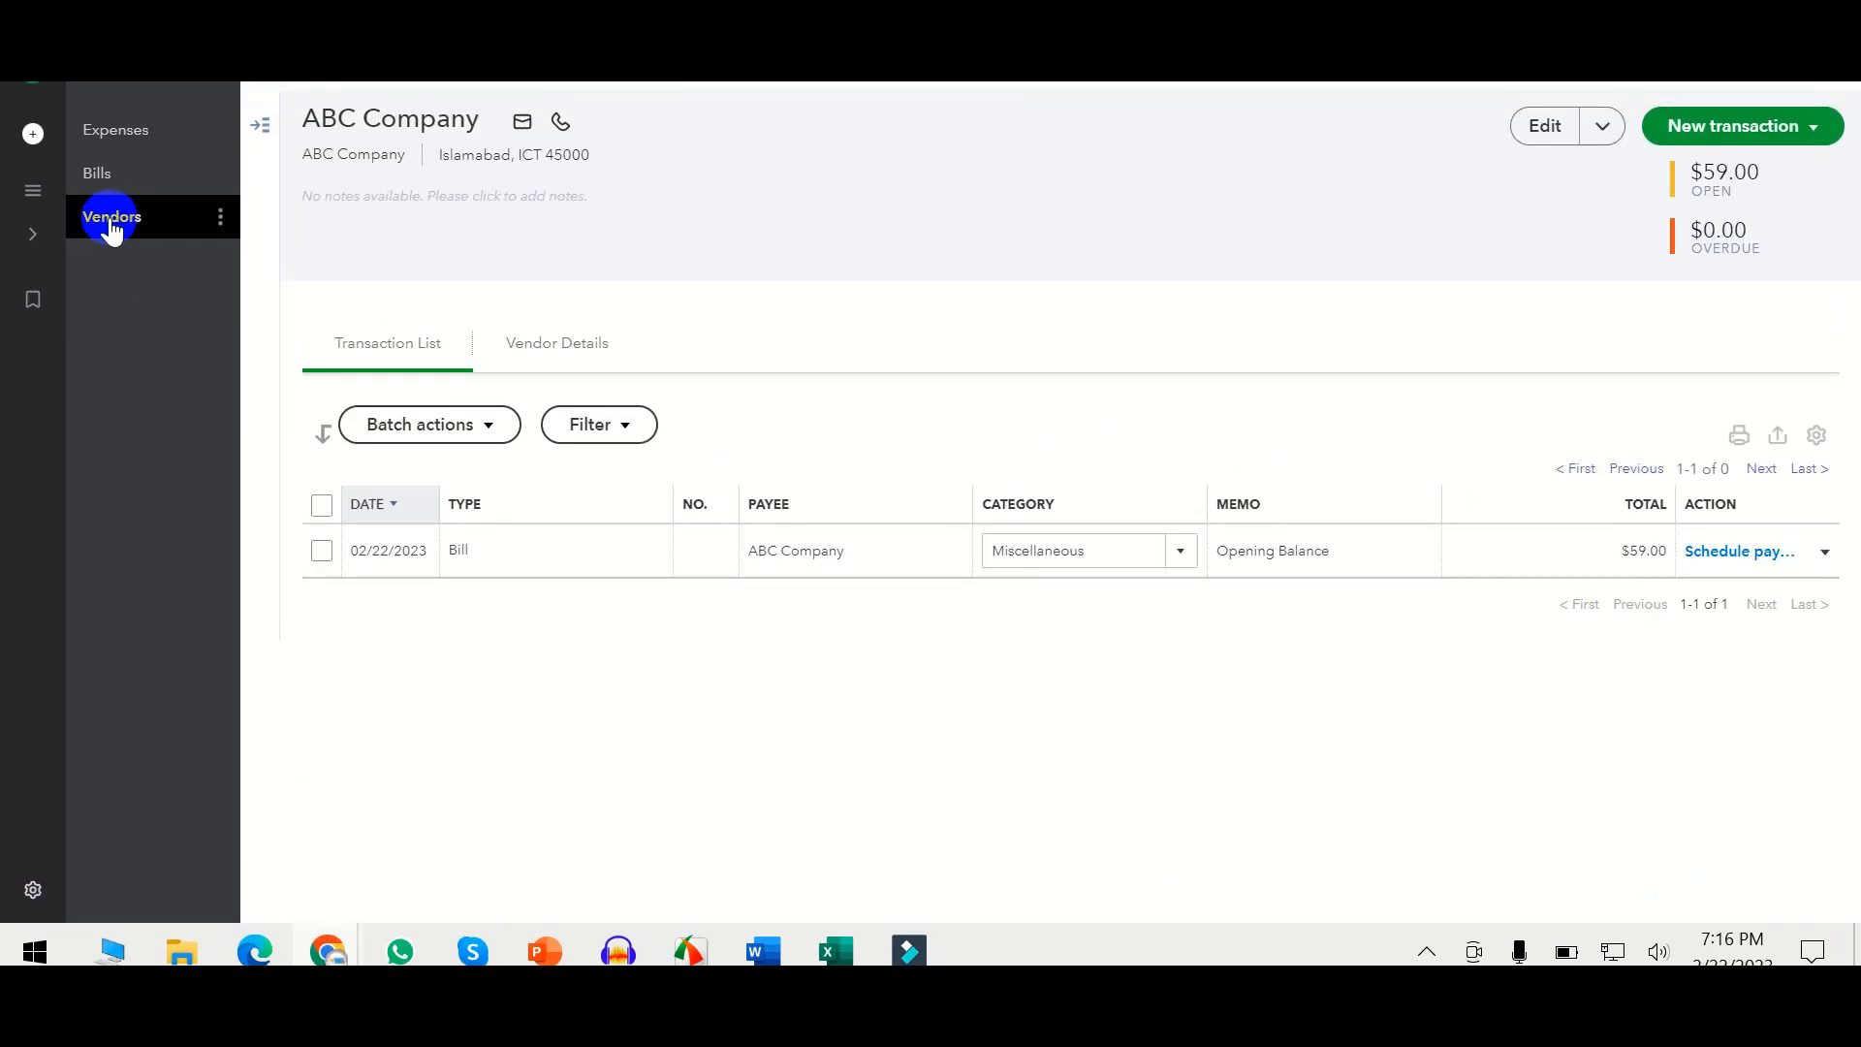
click(113, 201)
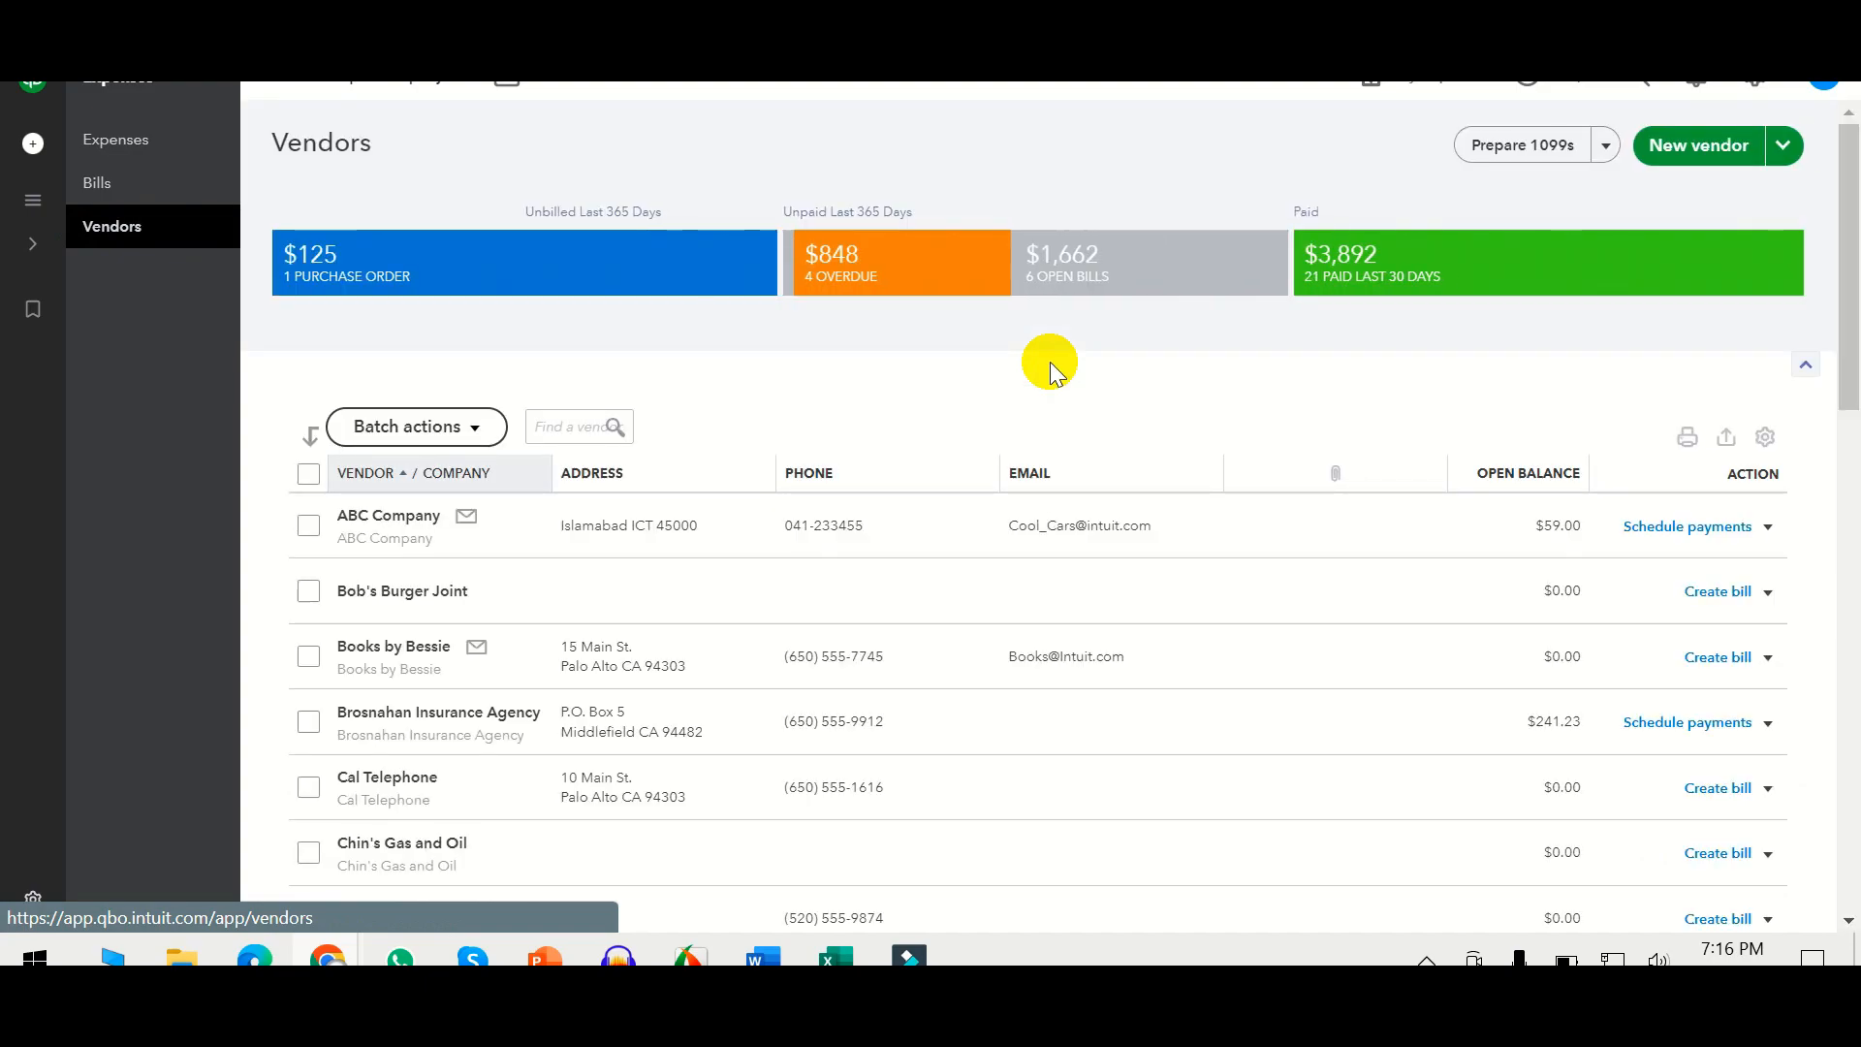
click(388, 521)
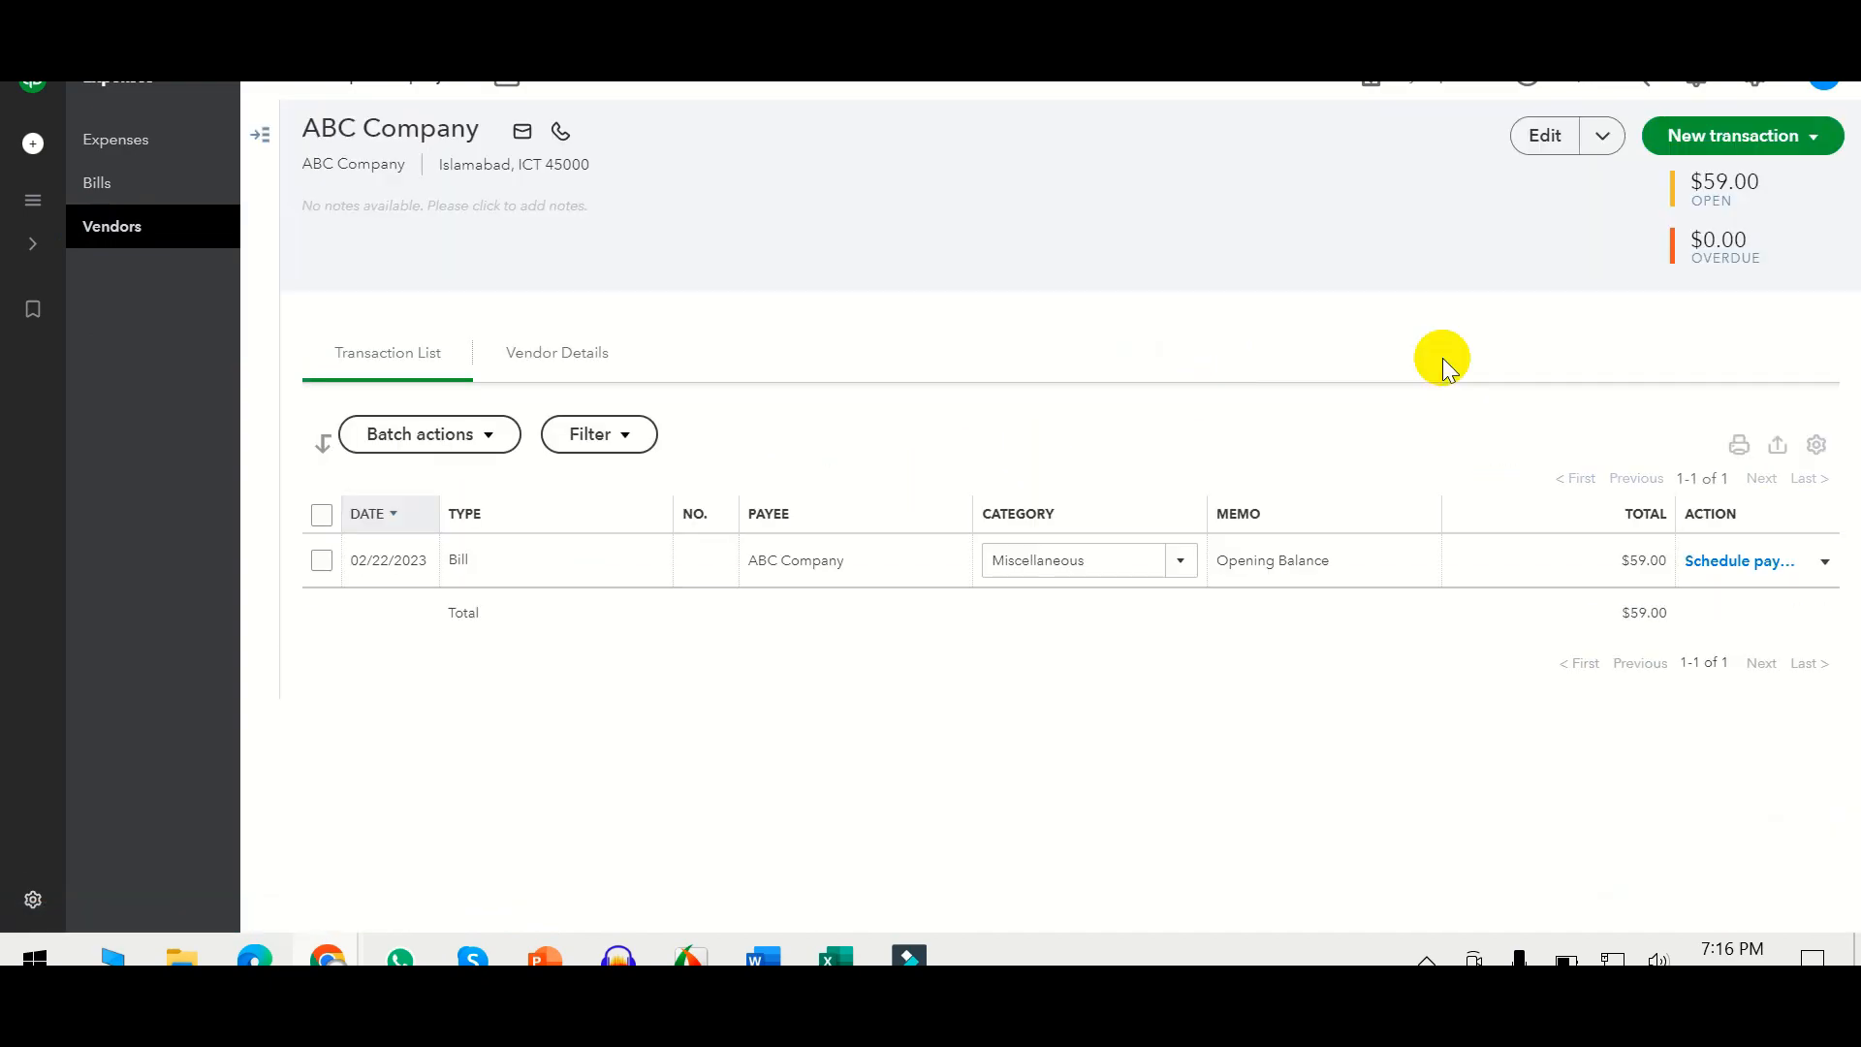
click(1545, 134)
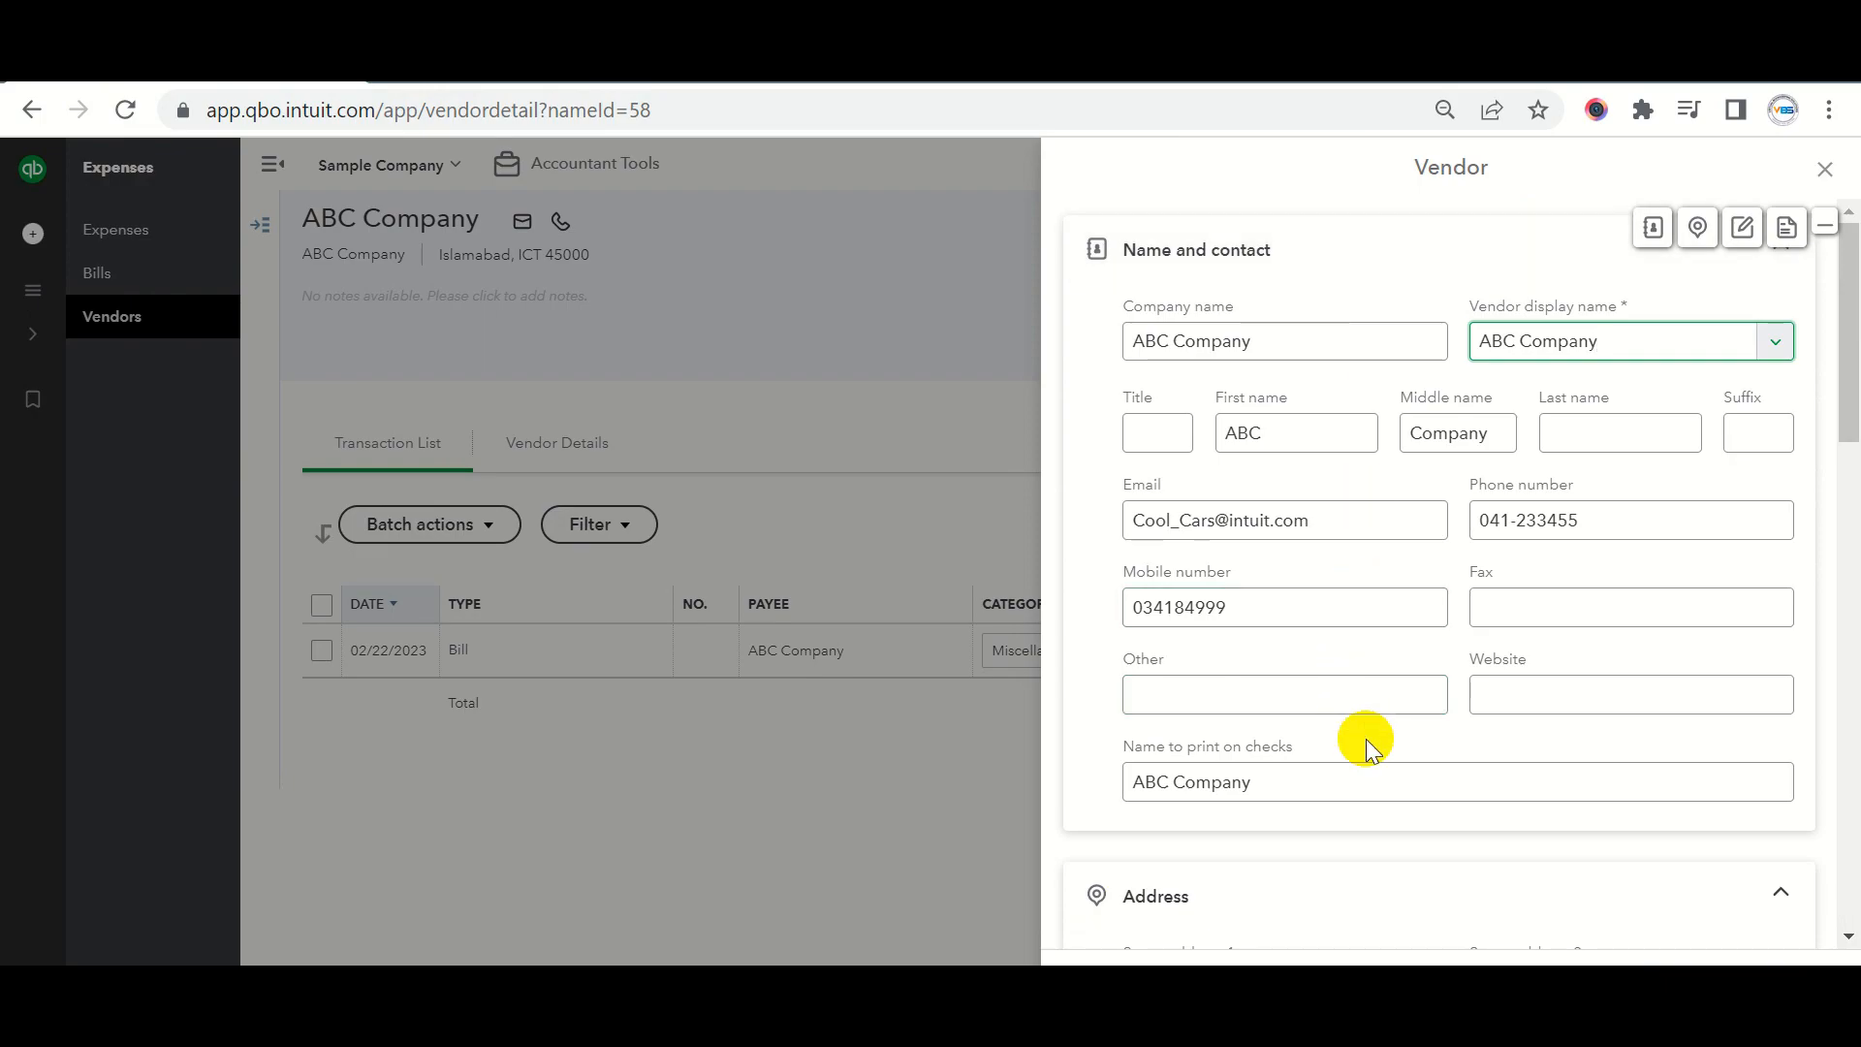
Step through ABC Company's Name and contact, Address, Notes and Additional info sections.
scroll(1392, 773, down, 6)
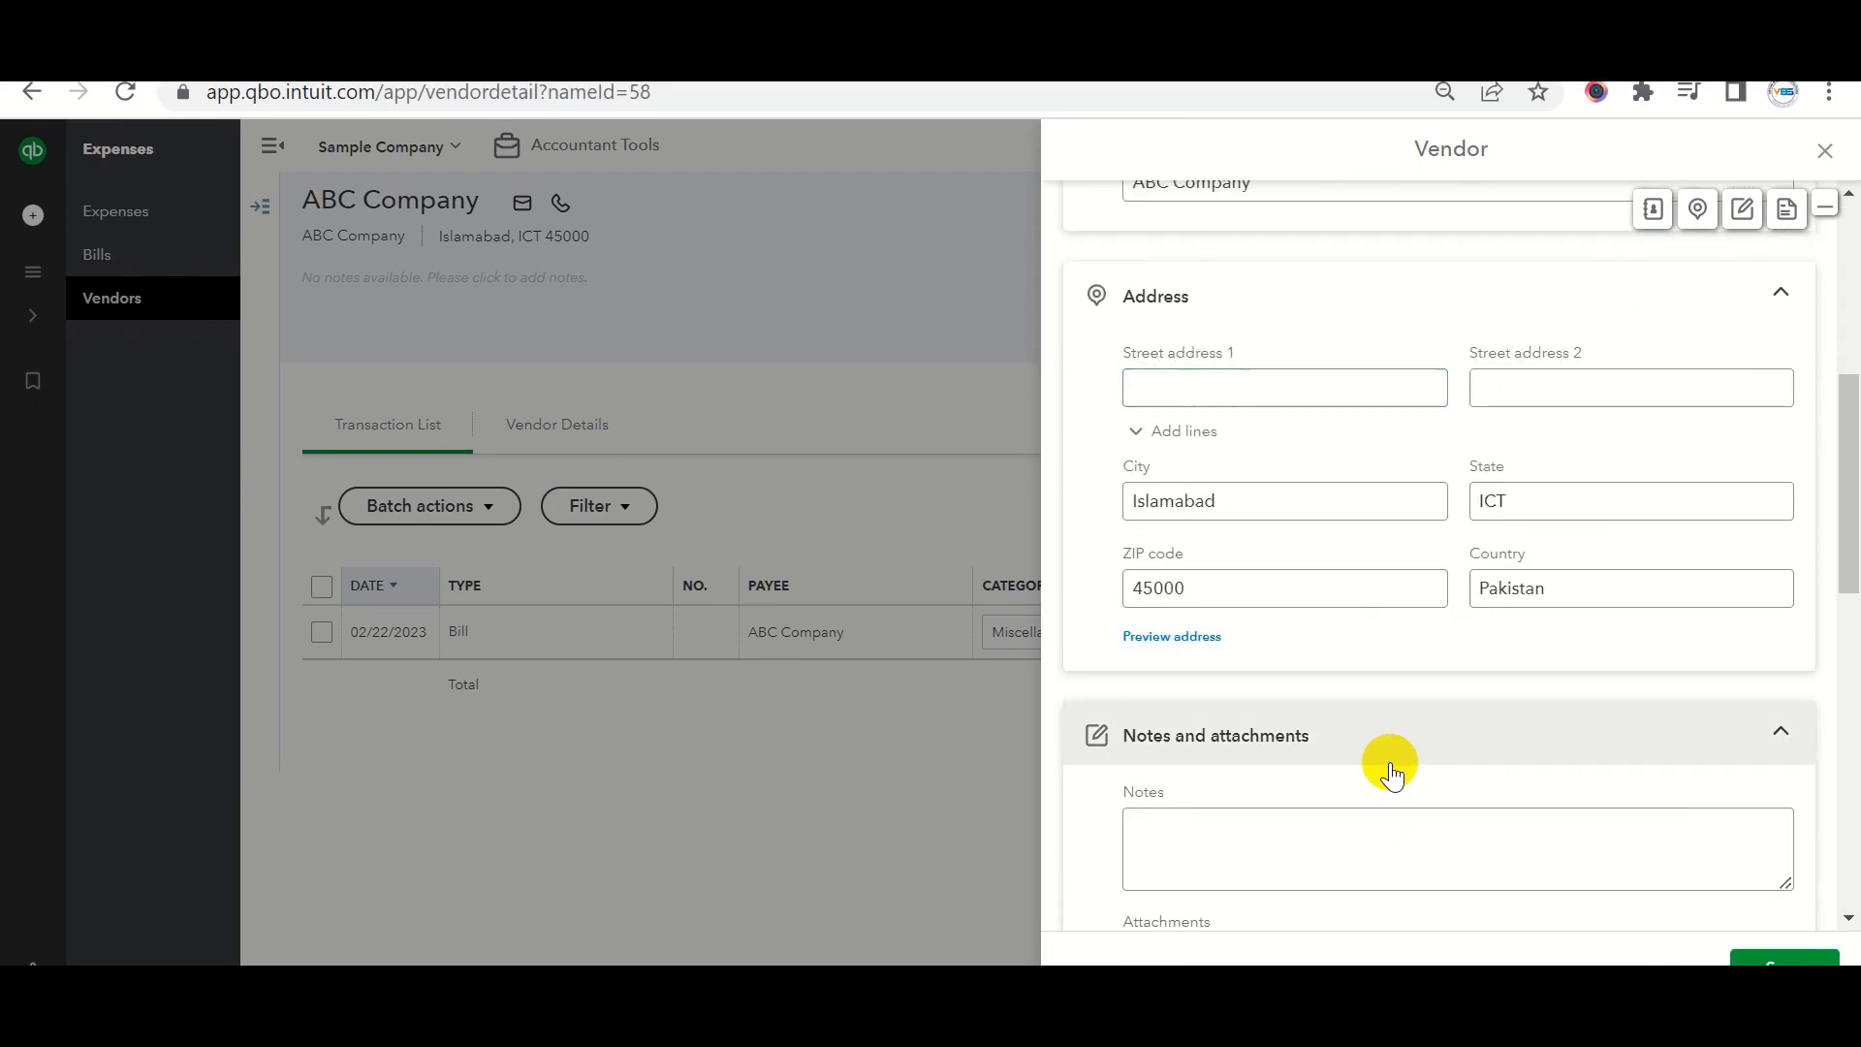
scroll(1392, 775, down, 4)
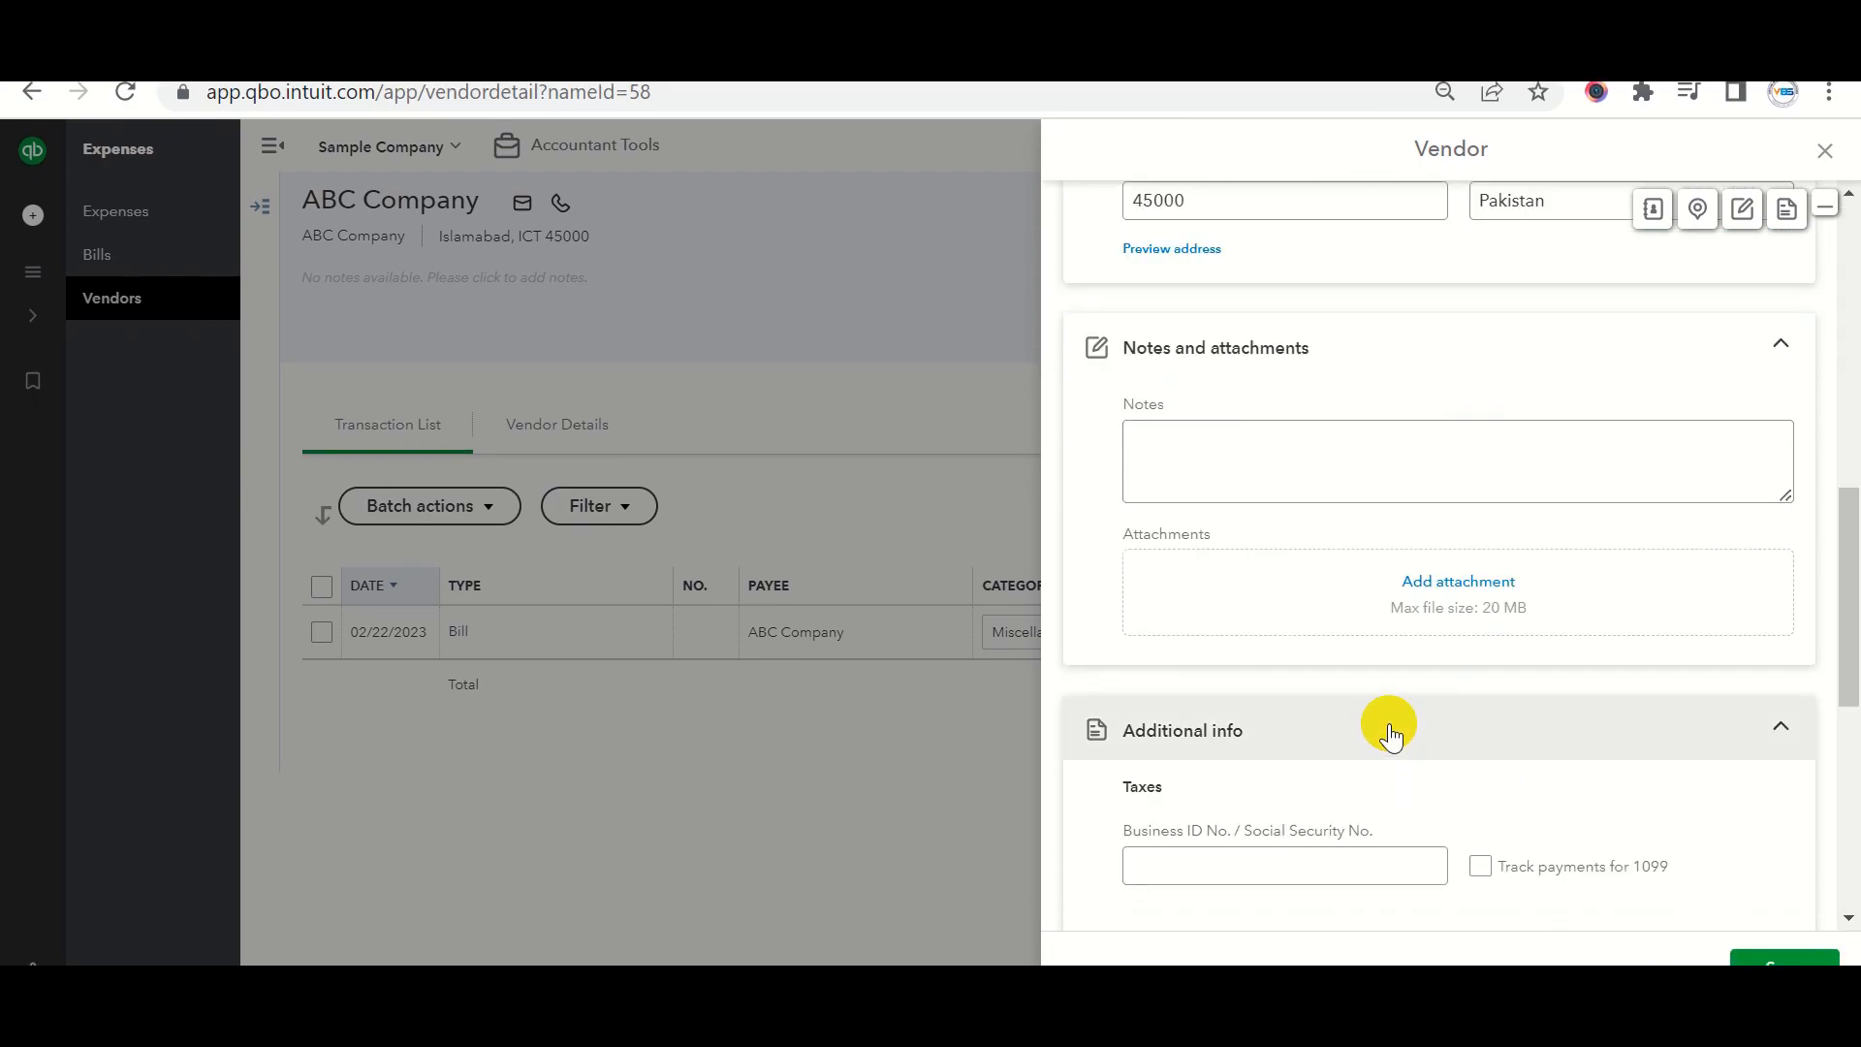
scroll(1396, 695, up, 10)
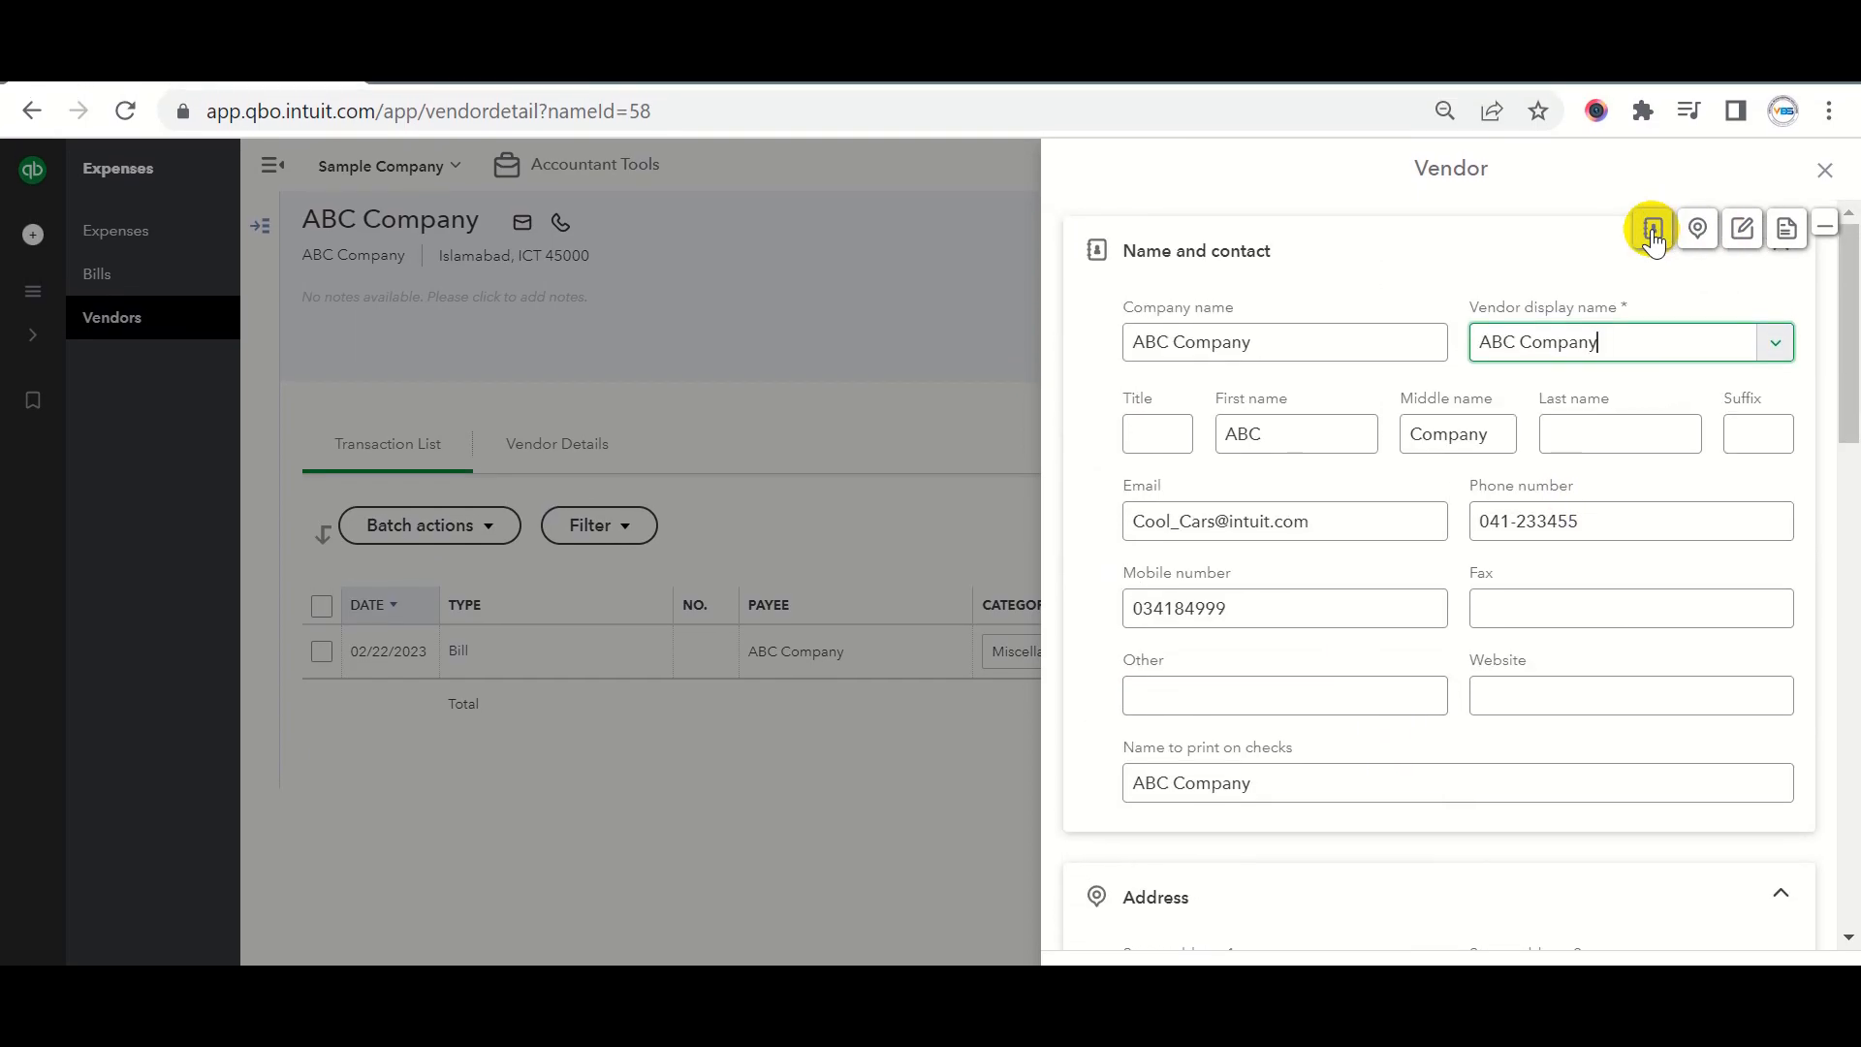
click(1652, 233)
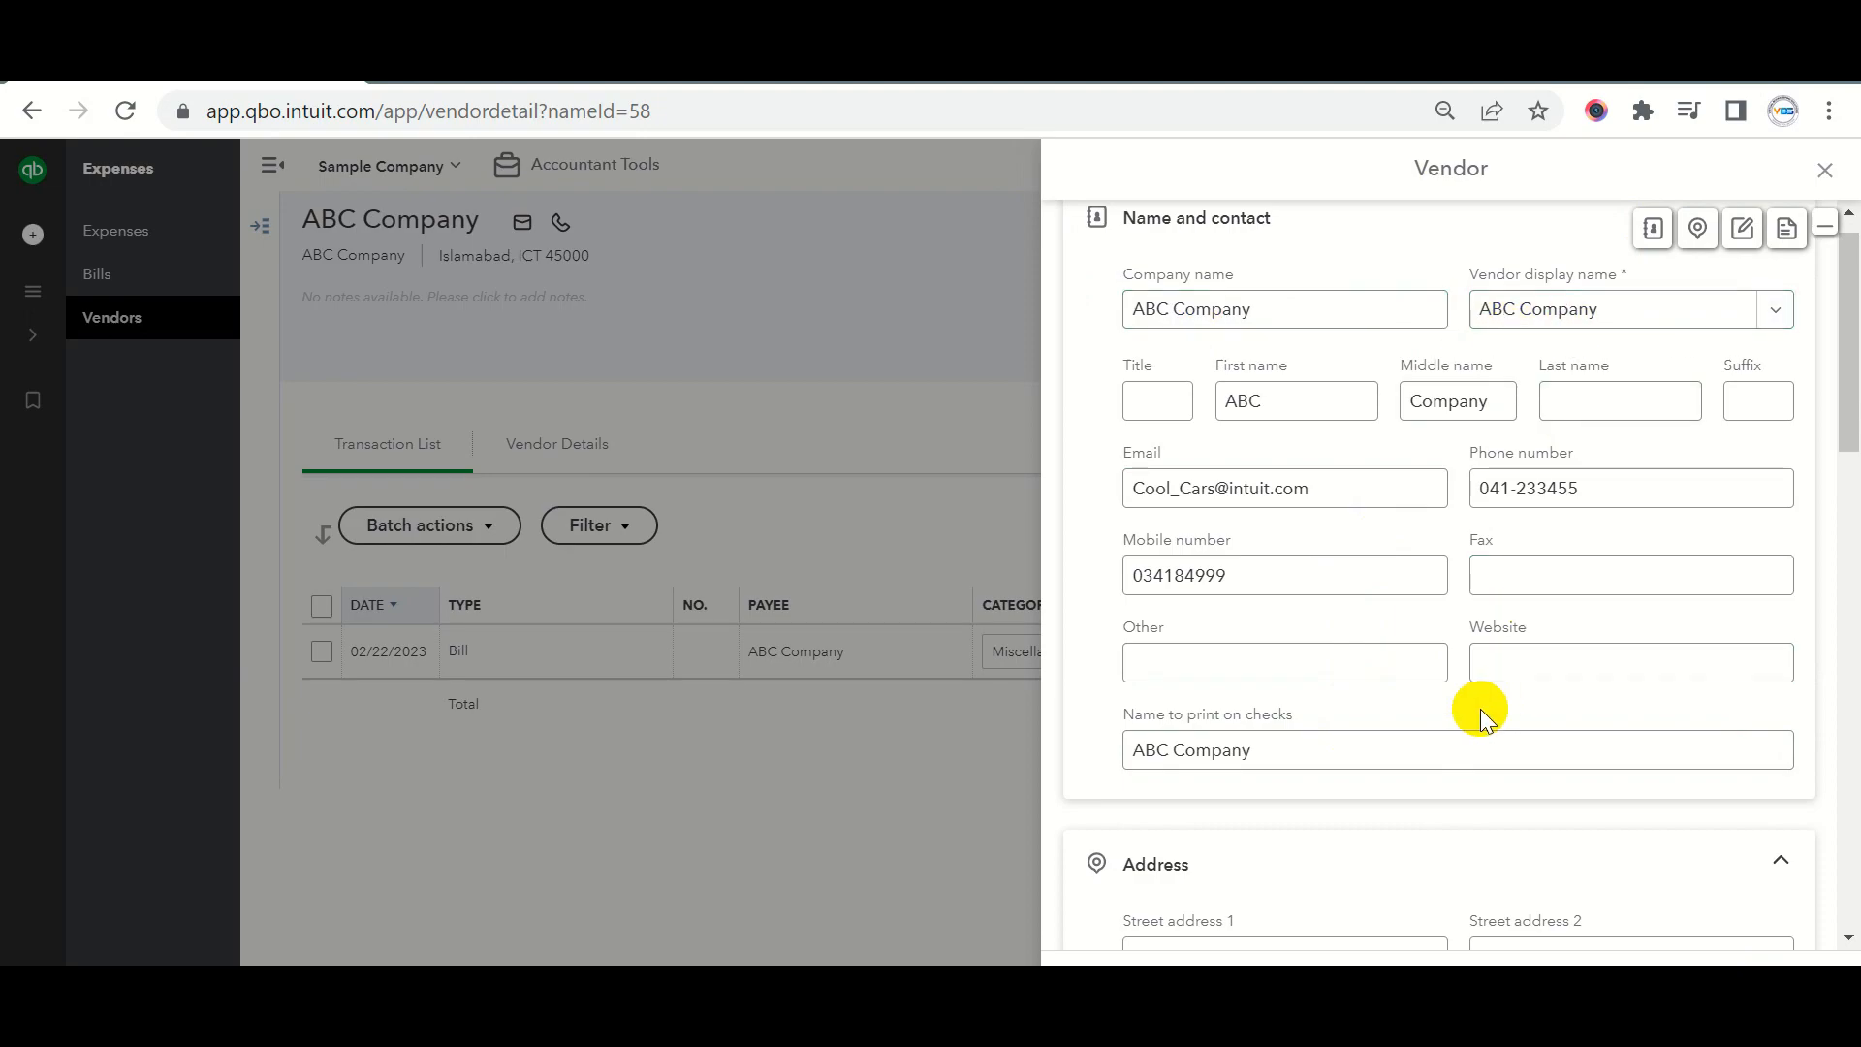
click(1697, 228)
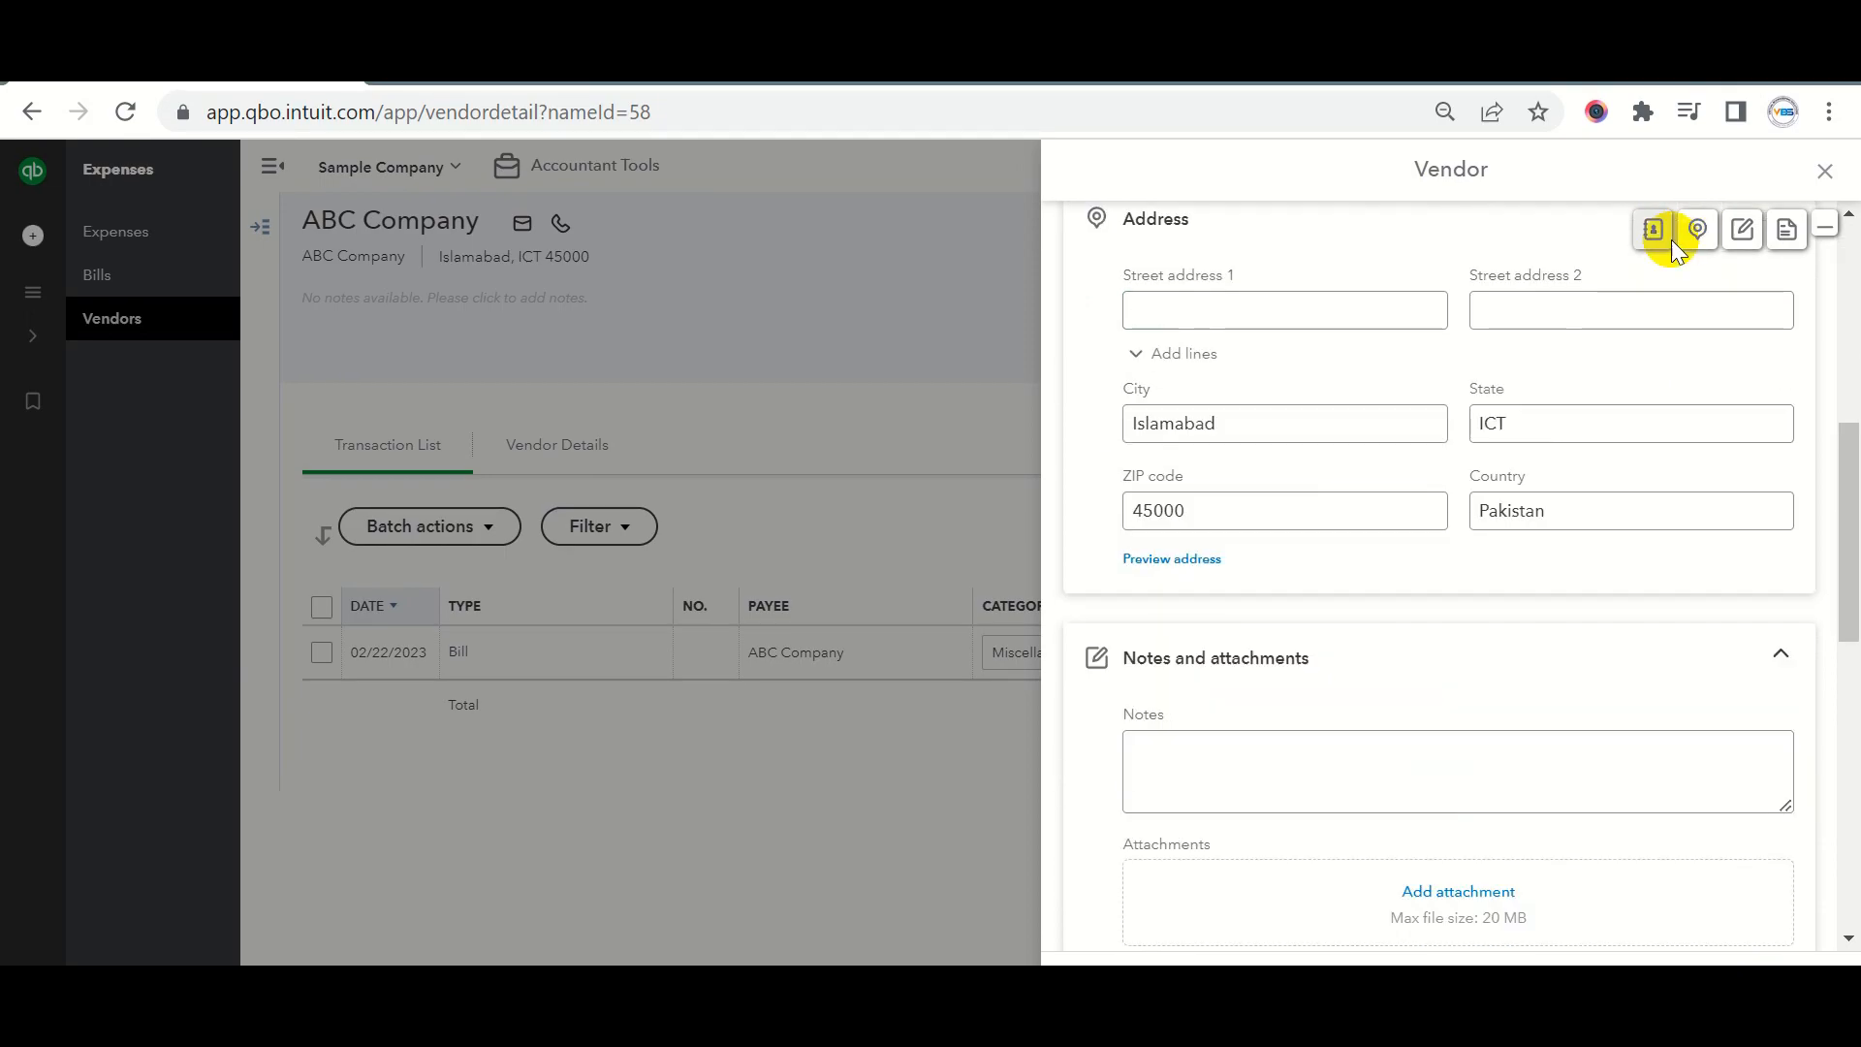
click(1739, 235)
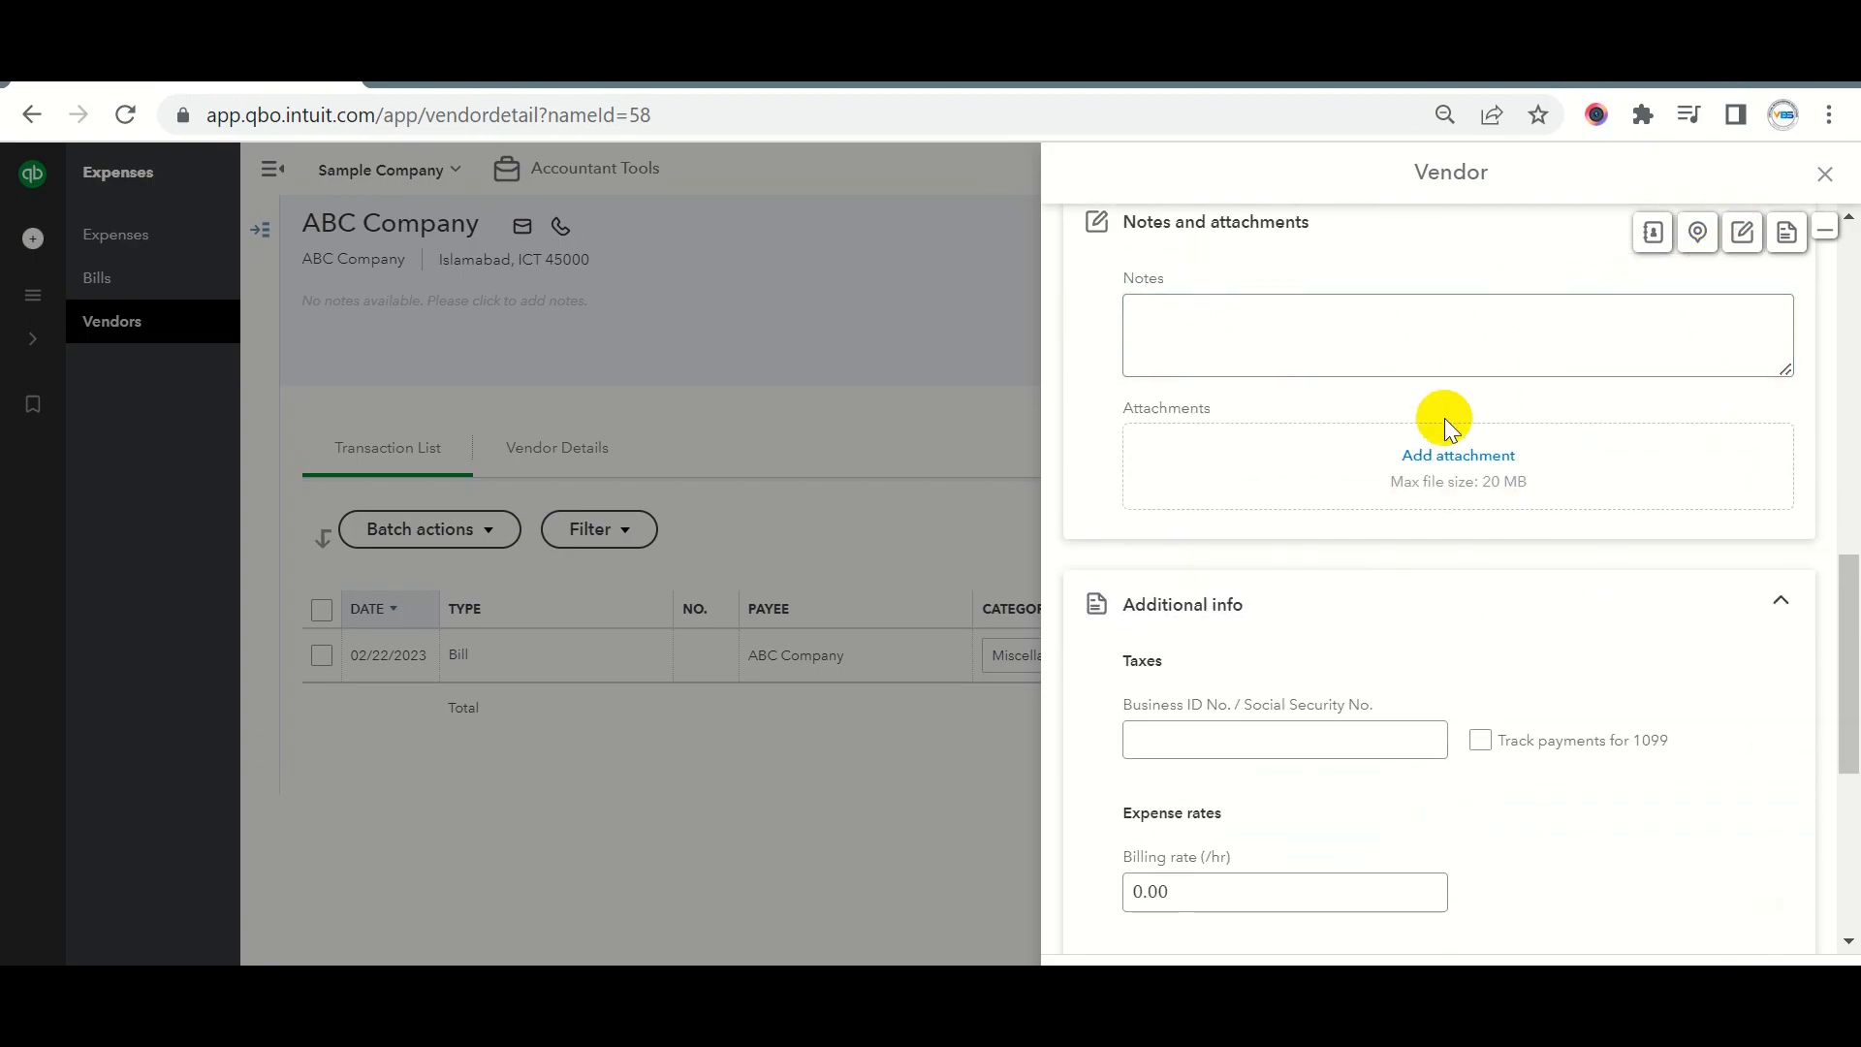
click(1783, 234)
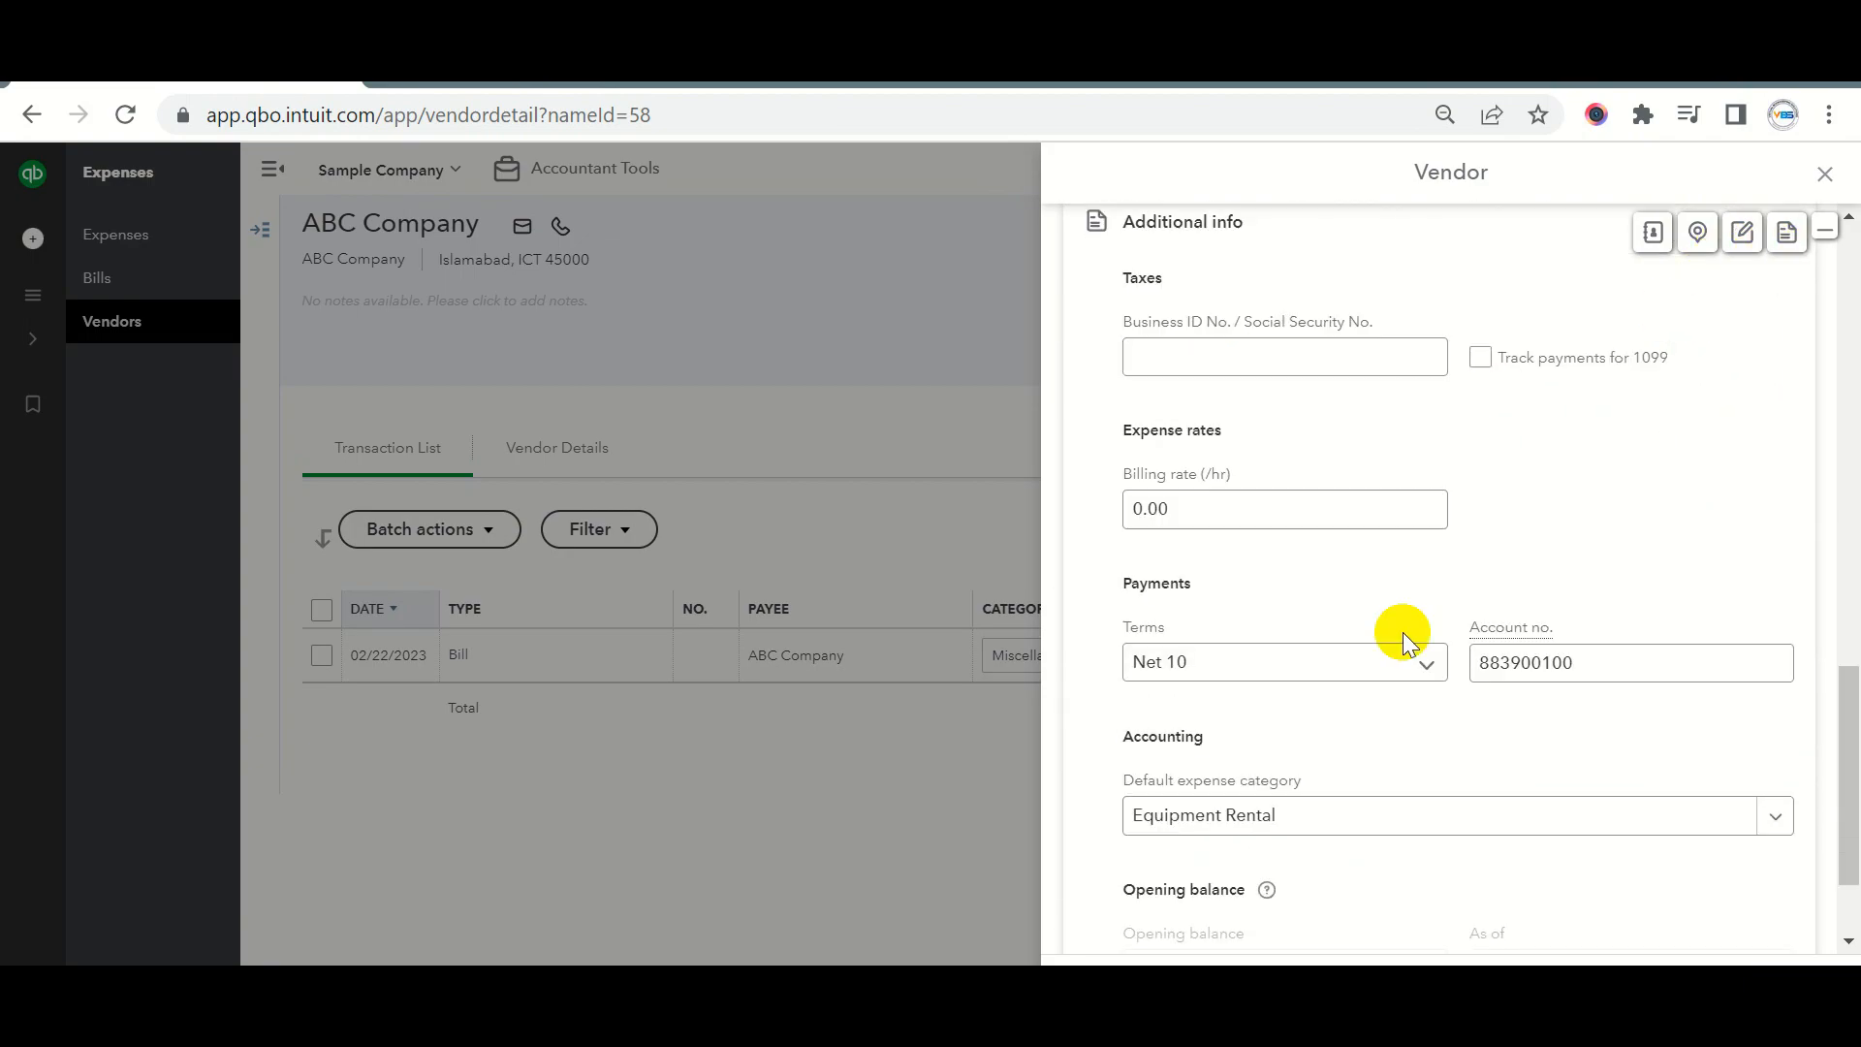
Close the edit panel with the vendor saved and return to the Vendors list.
scroll(1424, 527, up, 15)
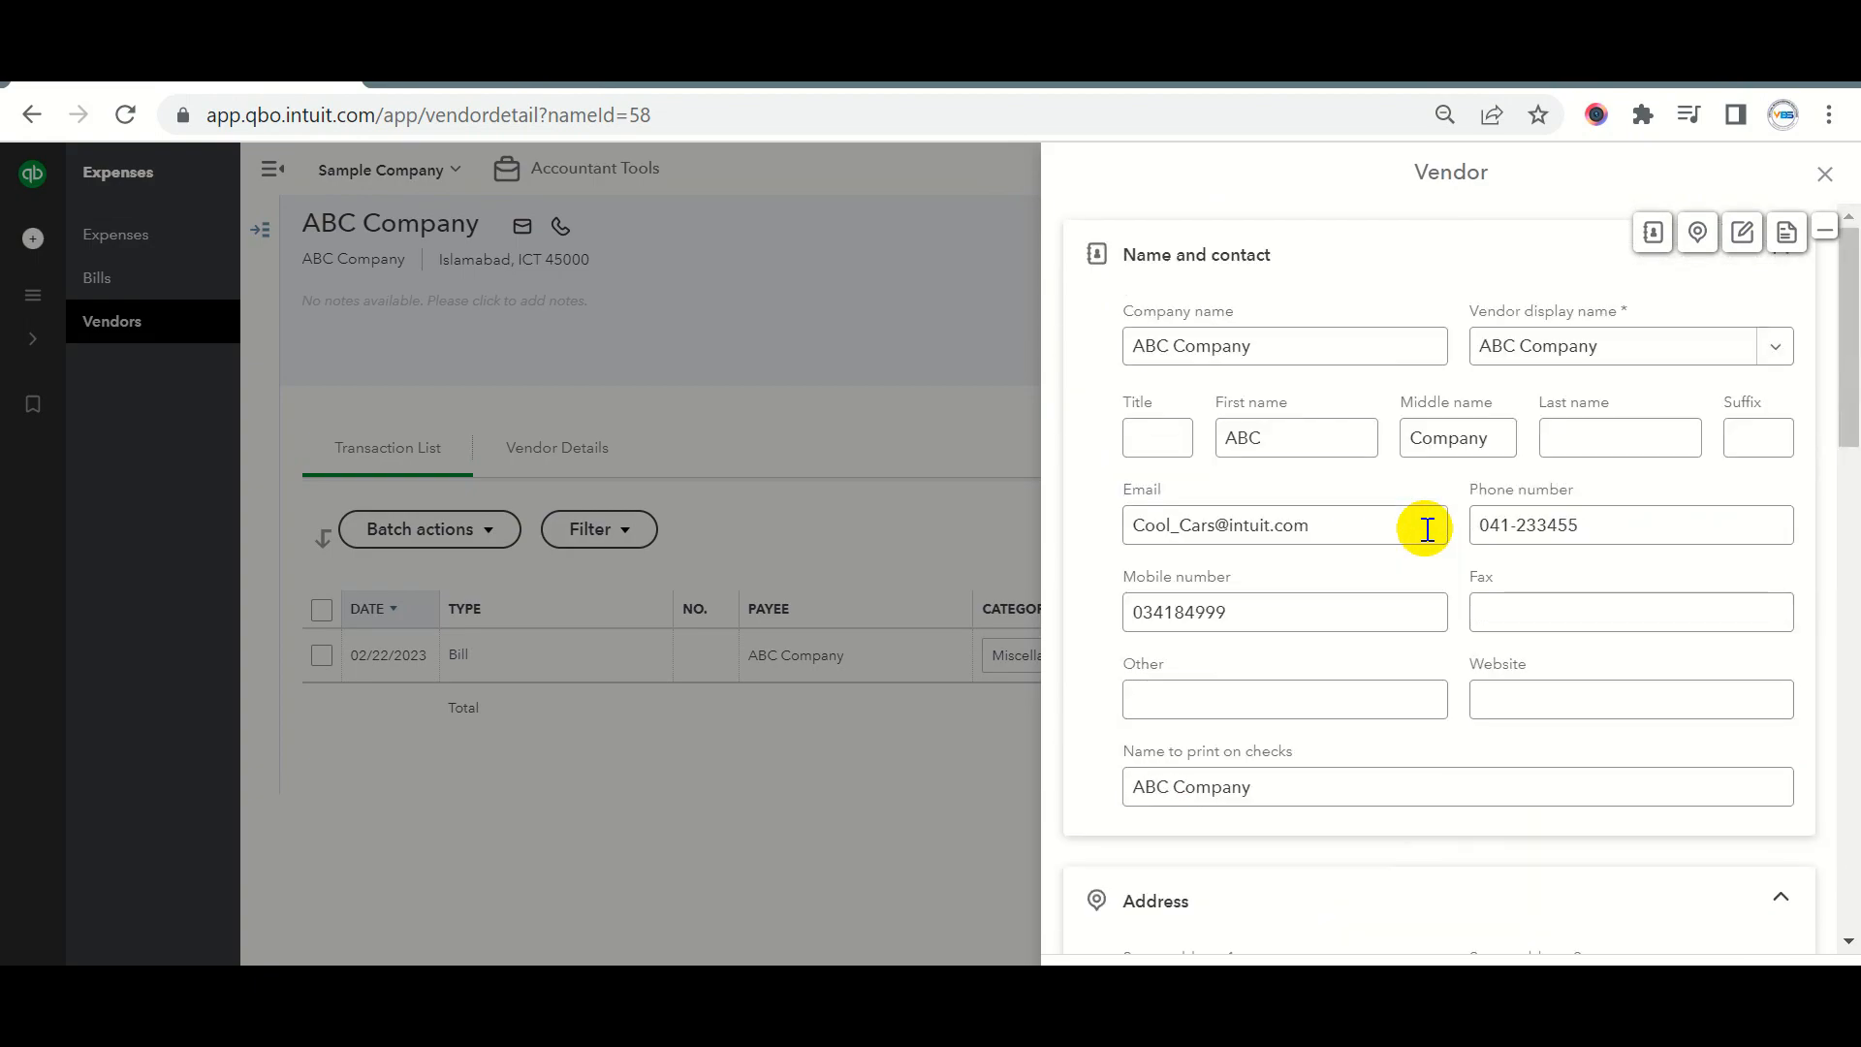
click(921, 490)
click(827, 635)
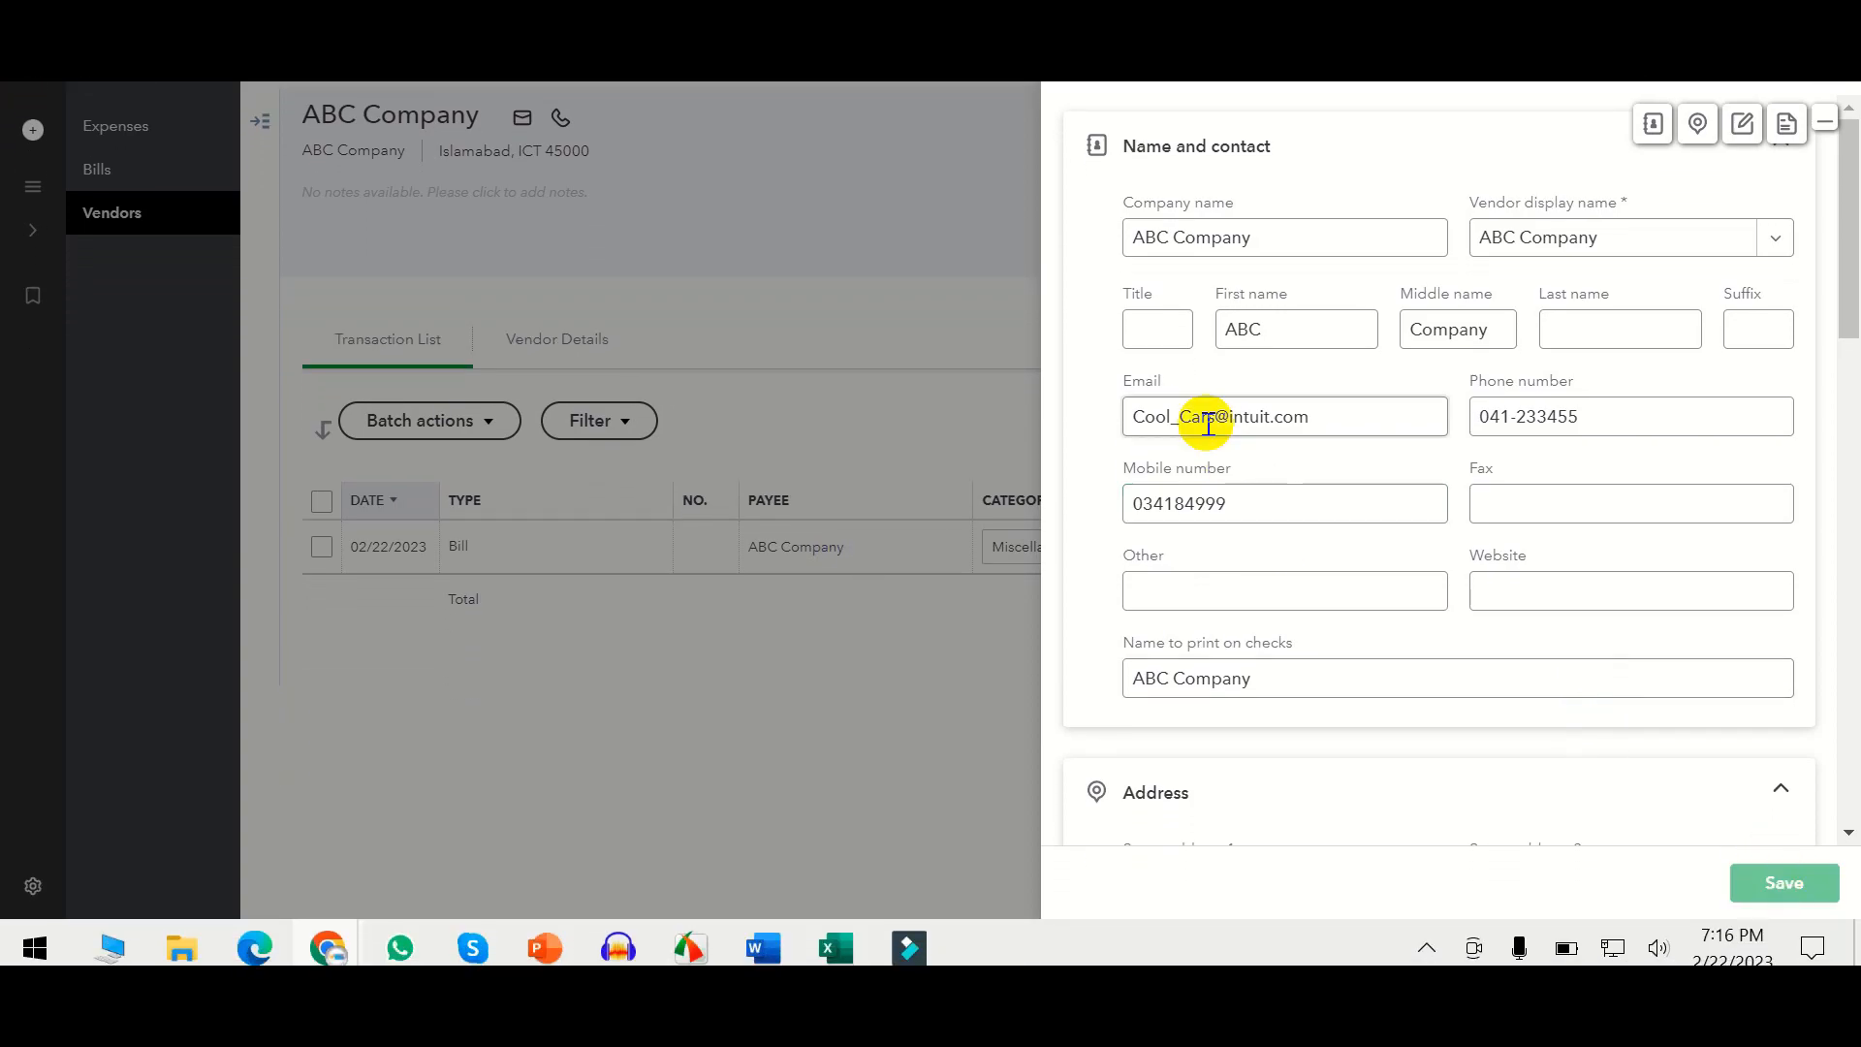
key(Return)
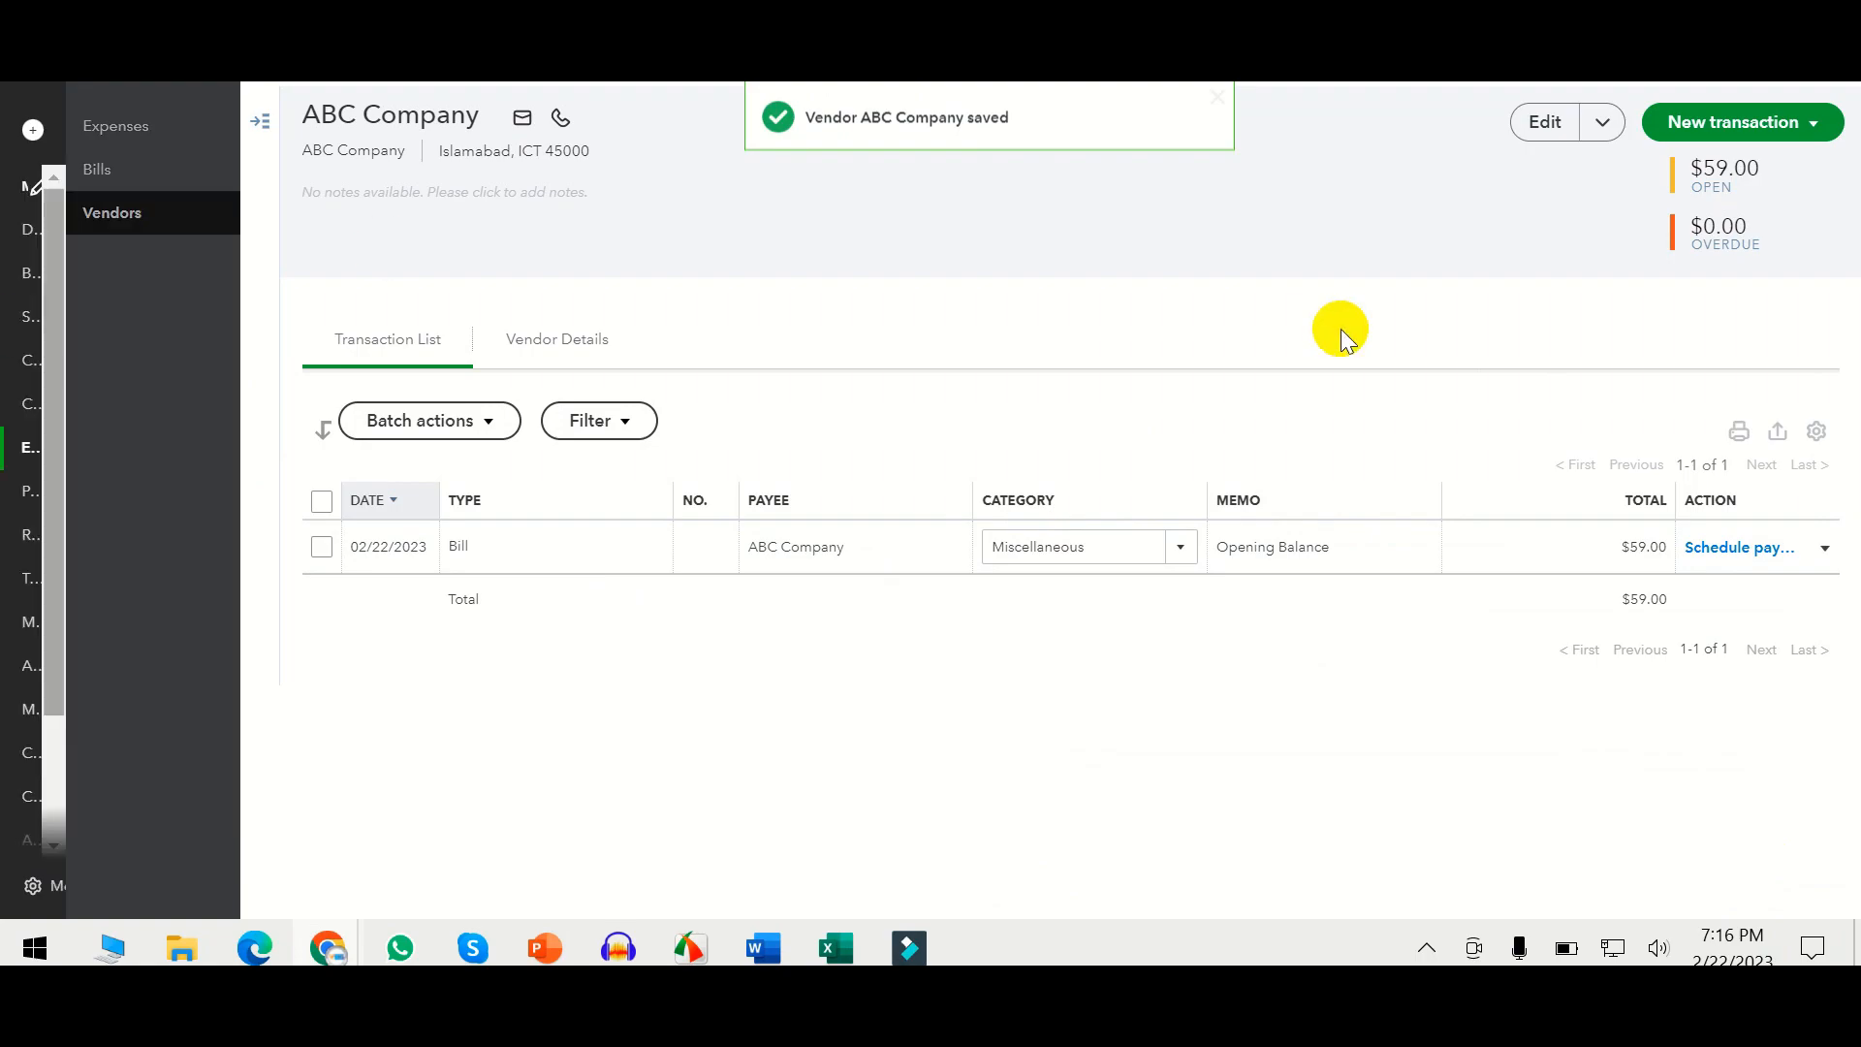
click(109, 215)
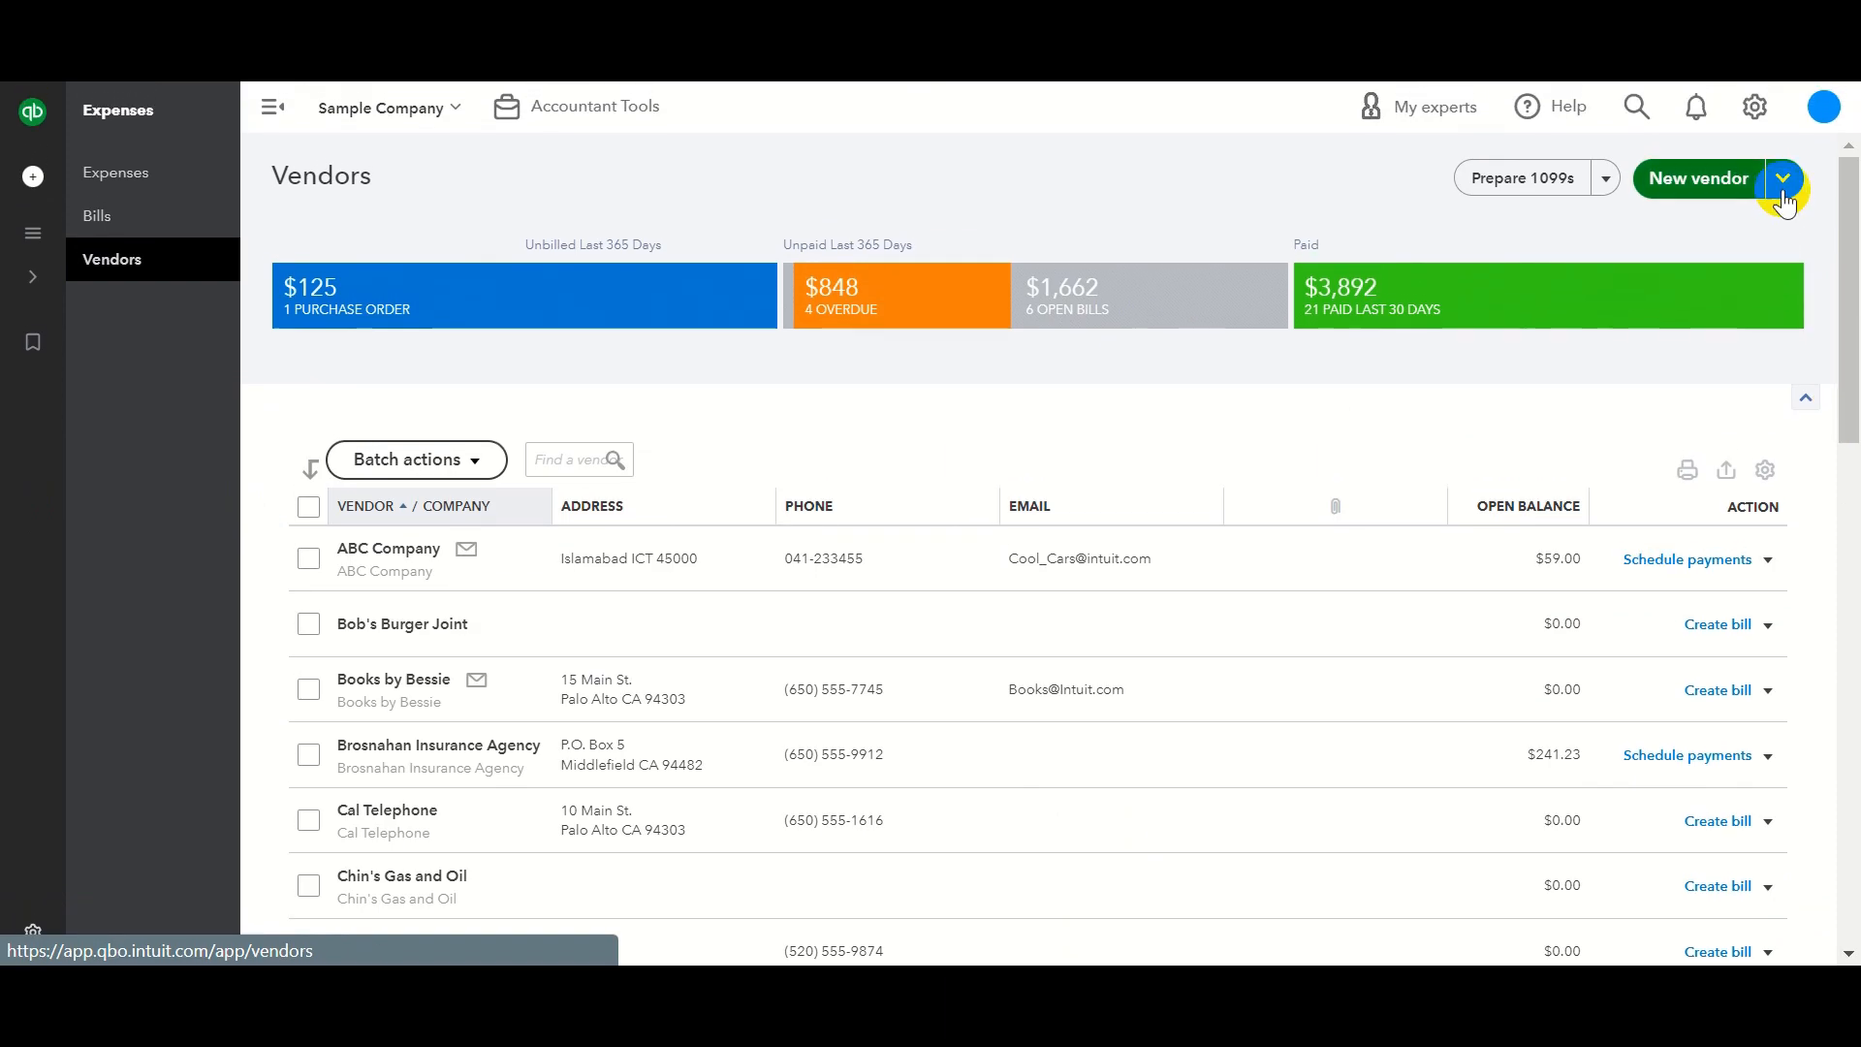
Open the New vendor dropdown to reveal the Import vendors option.
click(1783, 206)
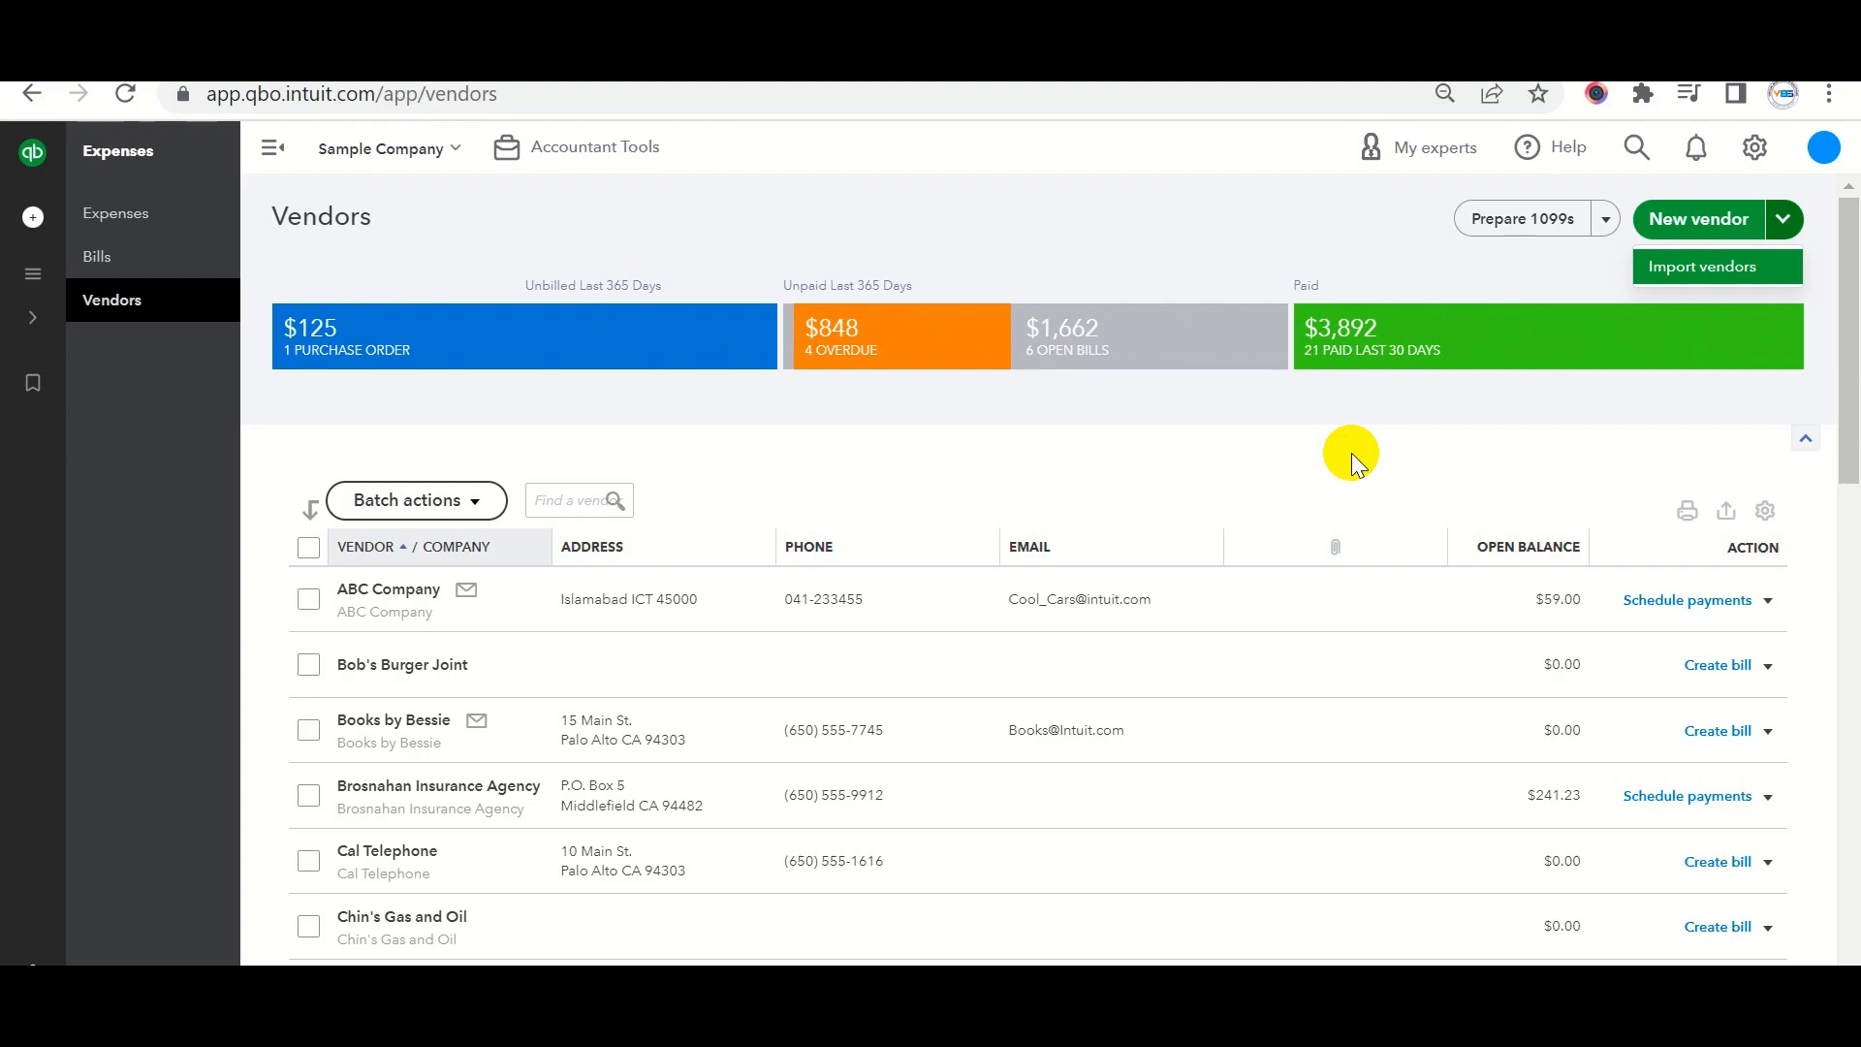
mouse_move(138, 275)
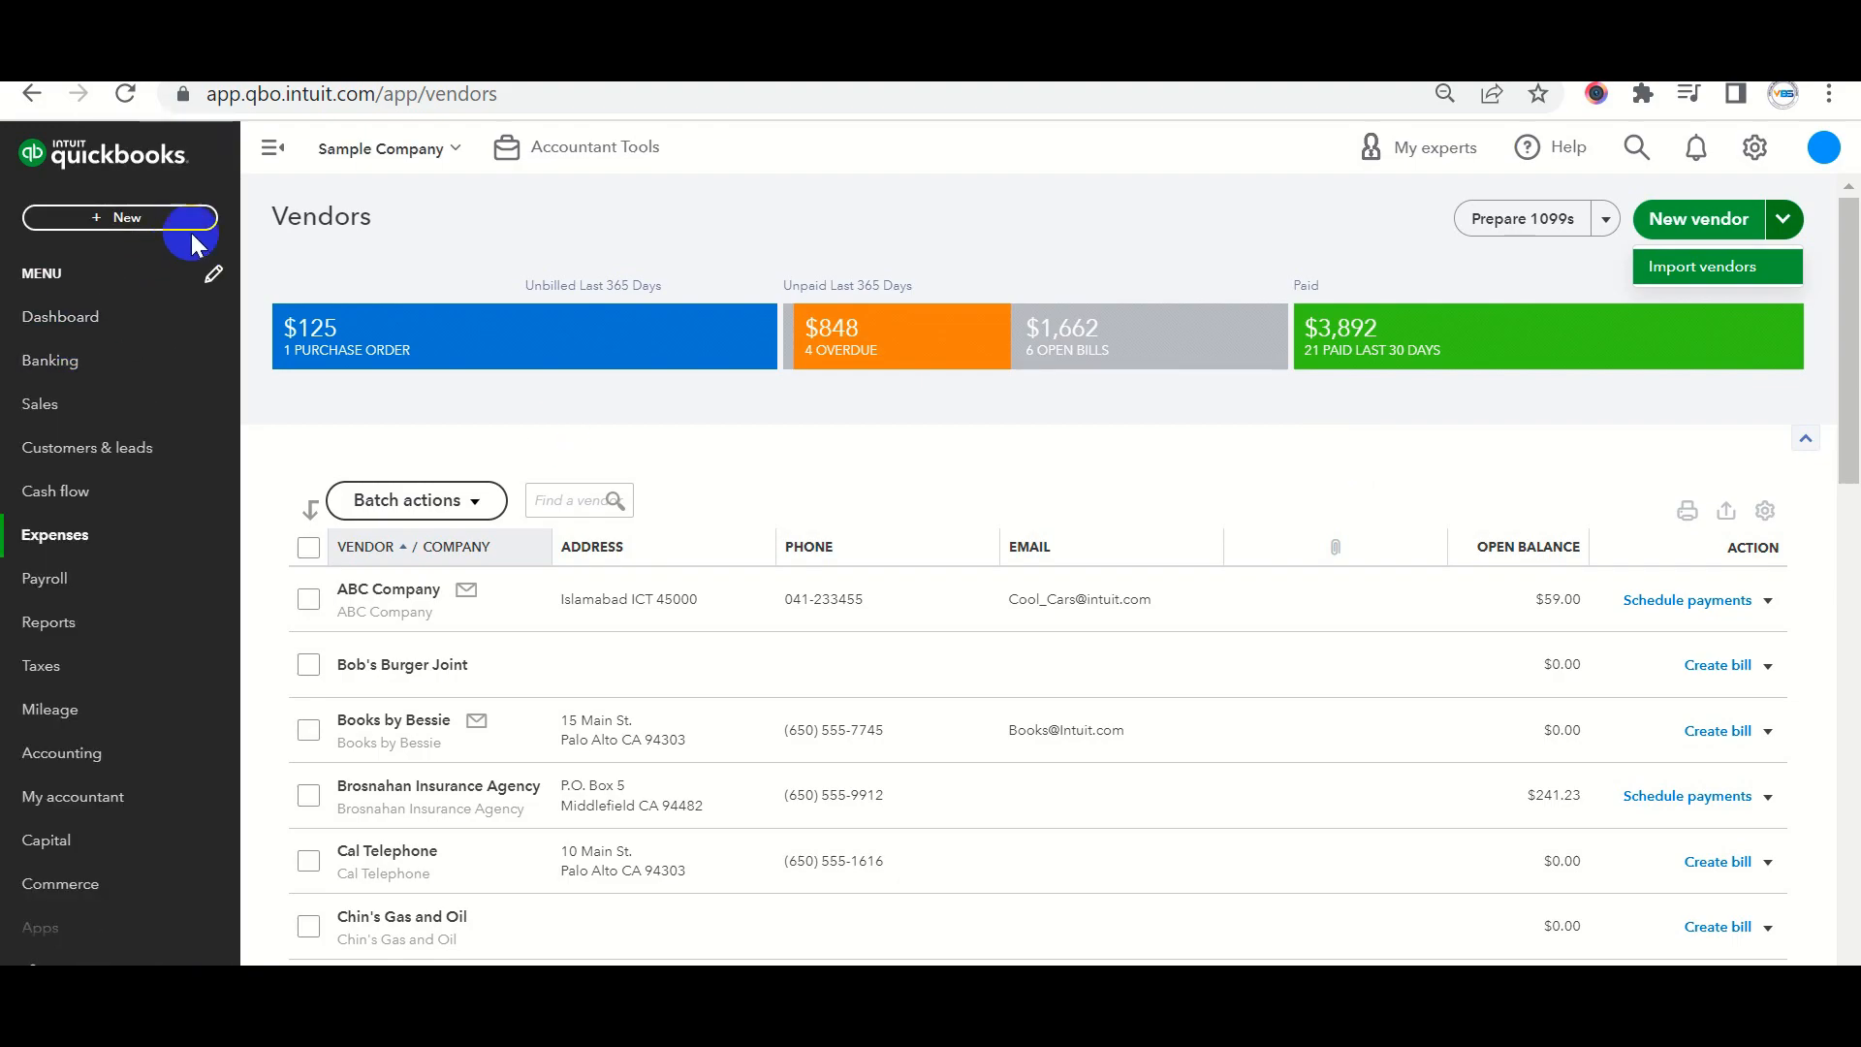